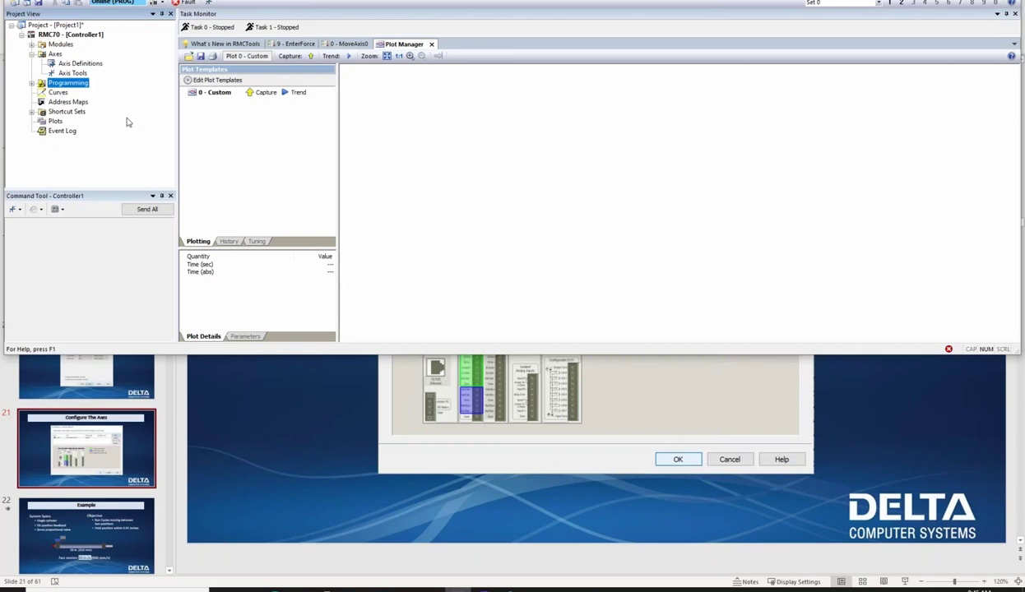
Start defining a new control axis with a single control loop and Position as the primary feedback type.
right_click(69, 83)
left_click(97, 89)
double_click(59, 65)
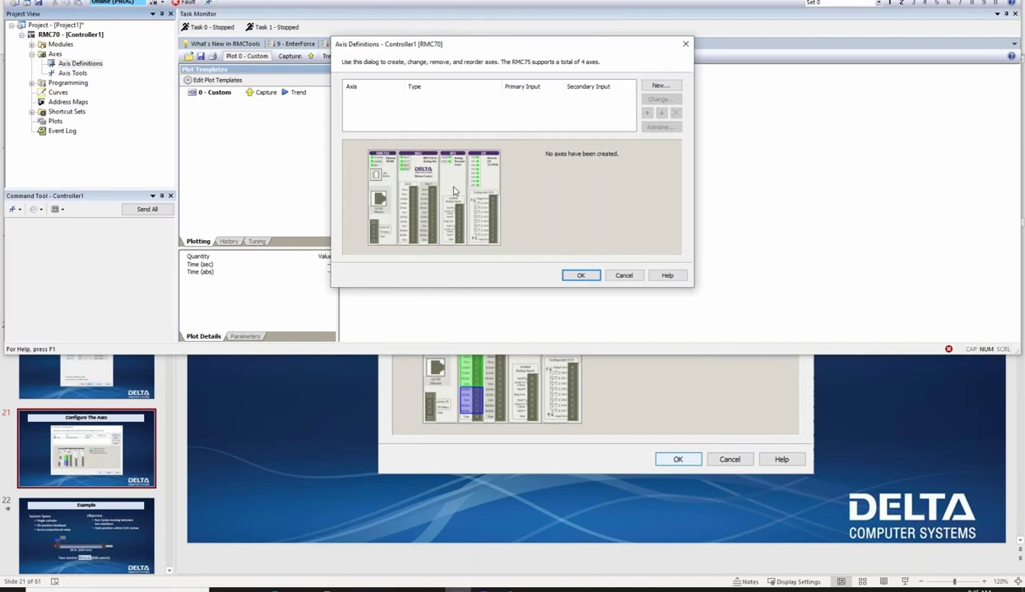
left_click(661, 86)
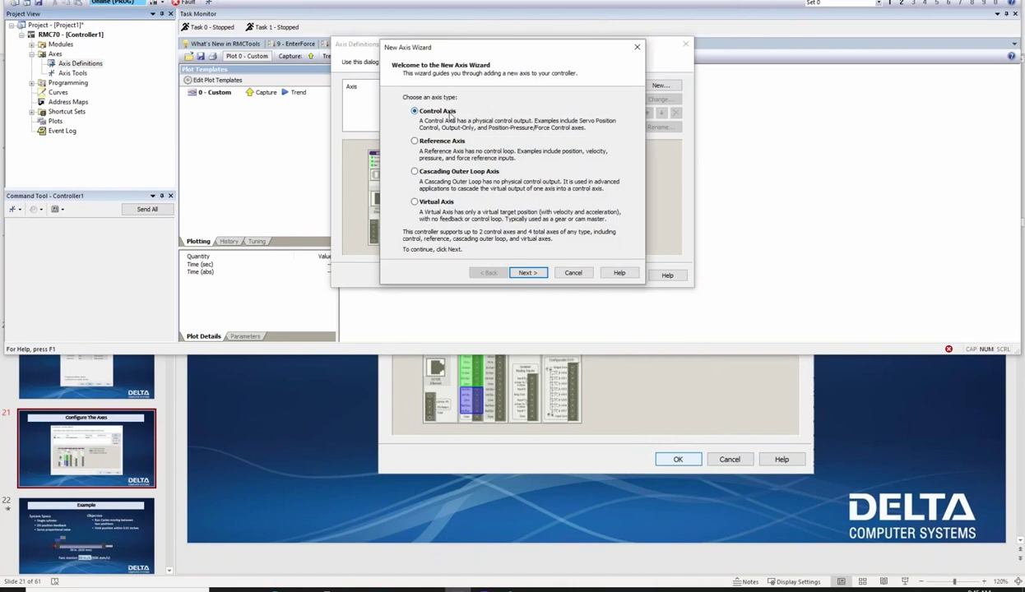
left_click(527, 275)
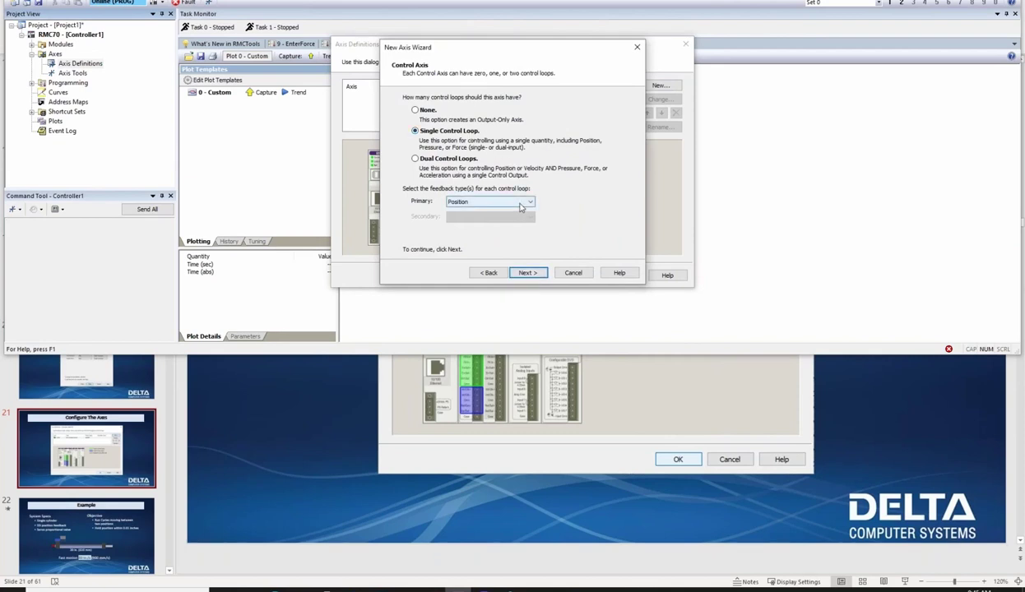
left_click(526, 273)
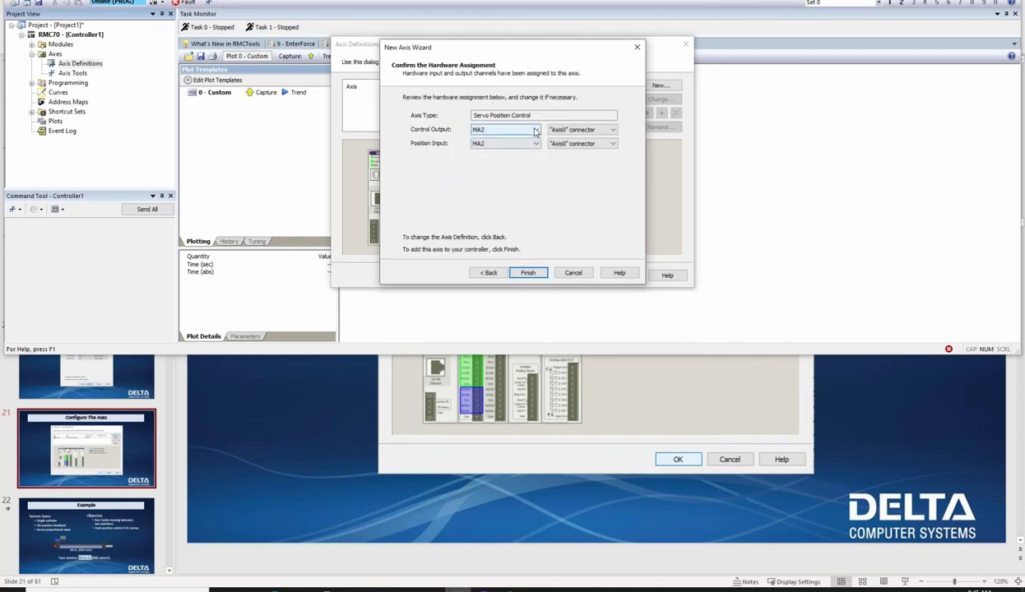
Assign the control output and position input to MA2's "Axis0" connector, add the axis, and apply the definitions by restarting the controller.
left_click(575, 130)
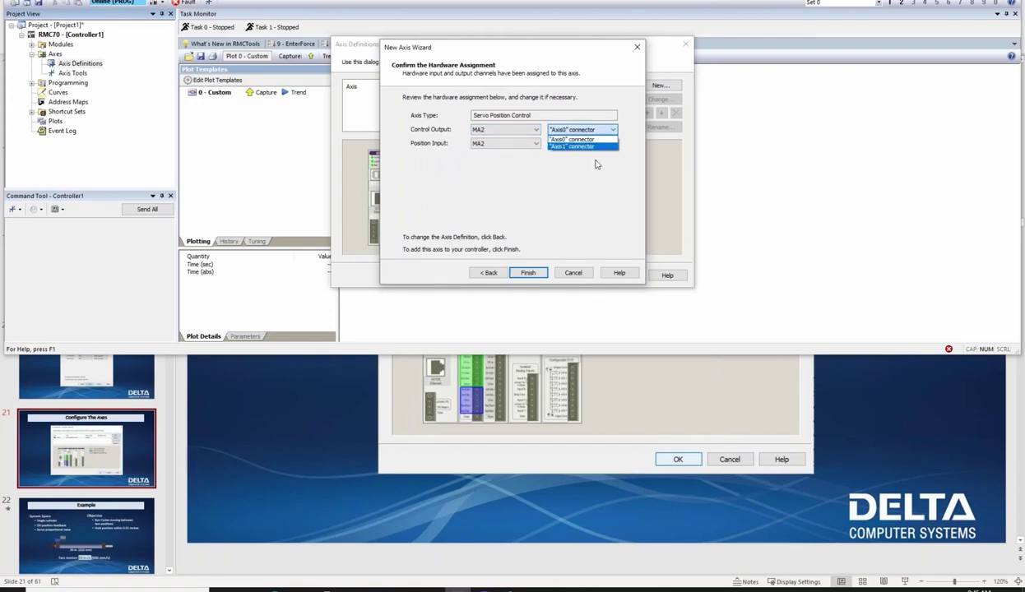
left_click(603, 139)
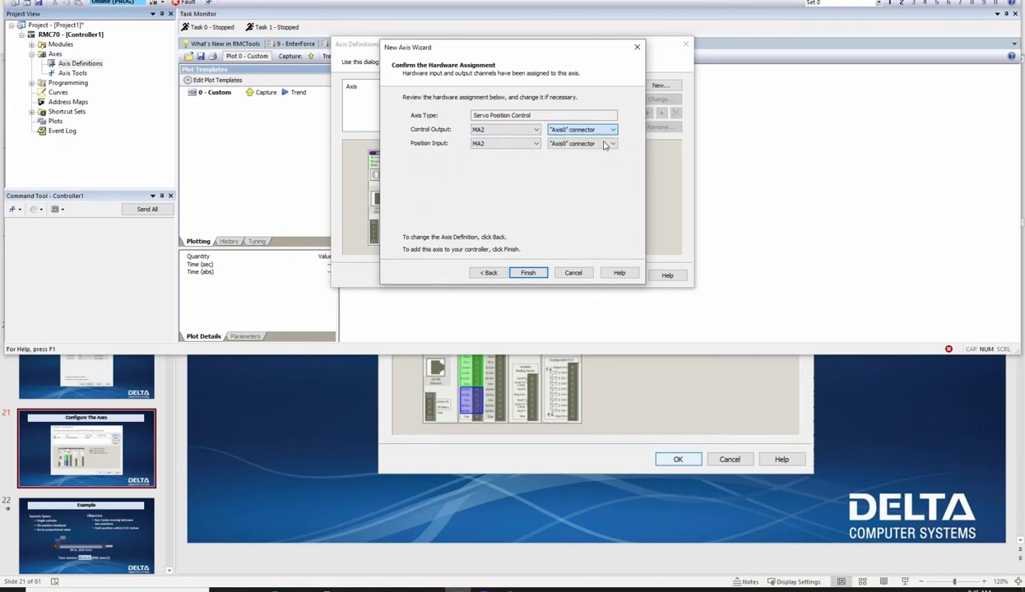
left_click(604, 144)
left_click(578, 159)
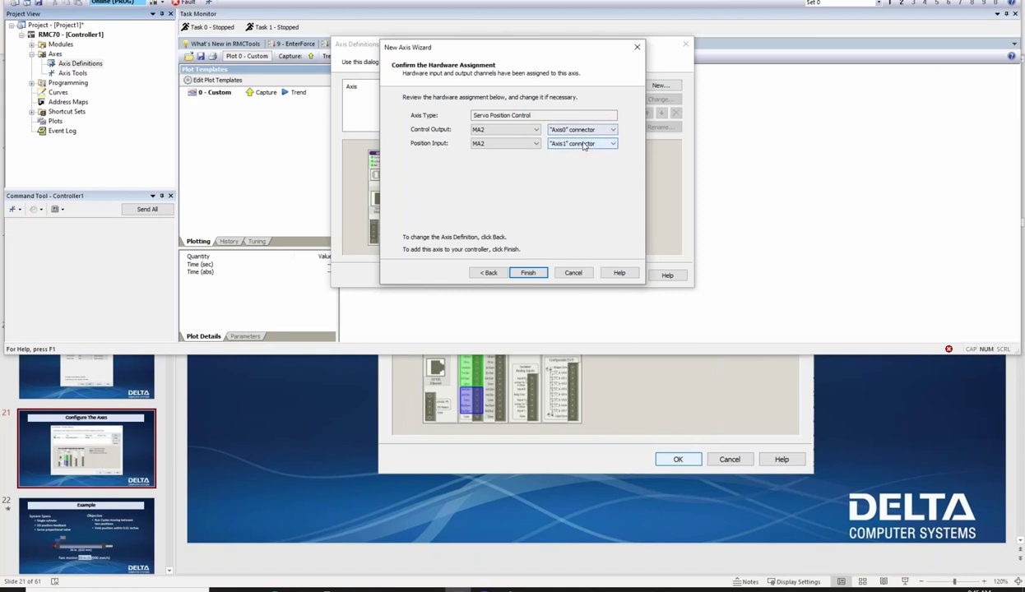
left_click(583, 144)
left_click(579, 152)
left_click(530, 272)
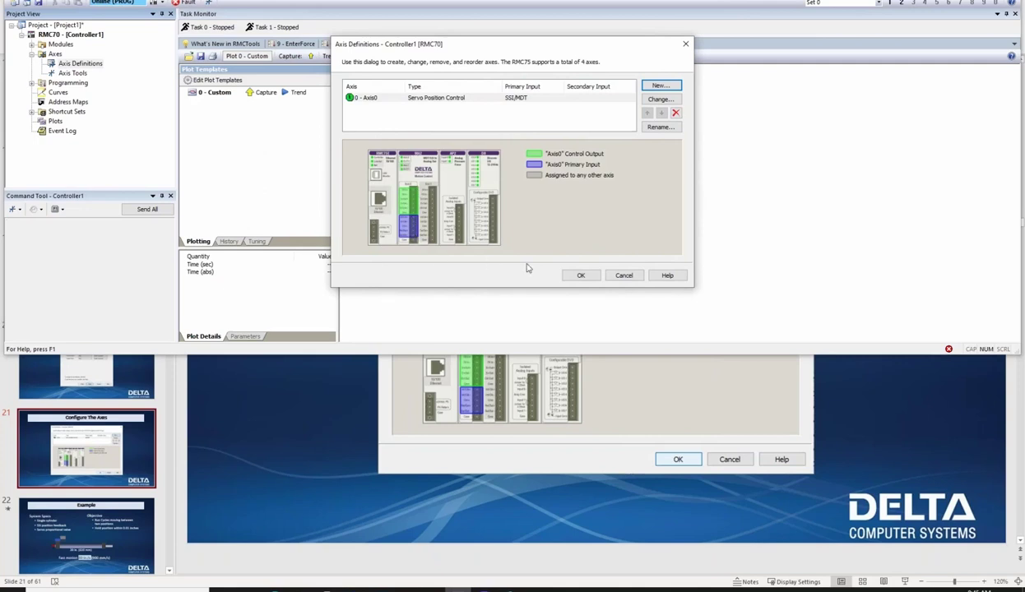
left_click(592, 277)
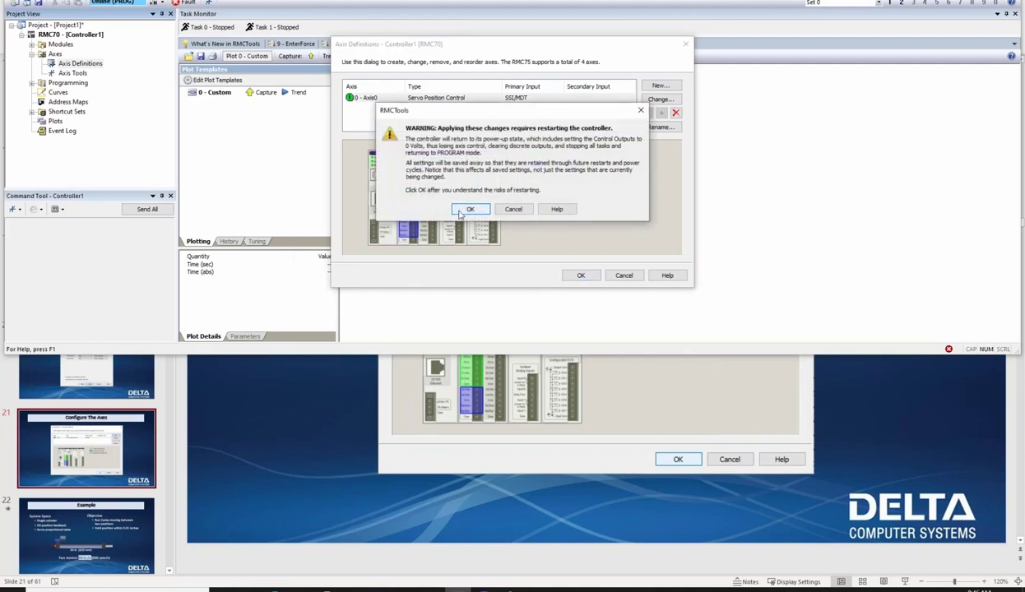
left_click(467, 211)
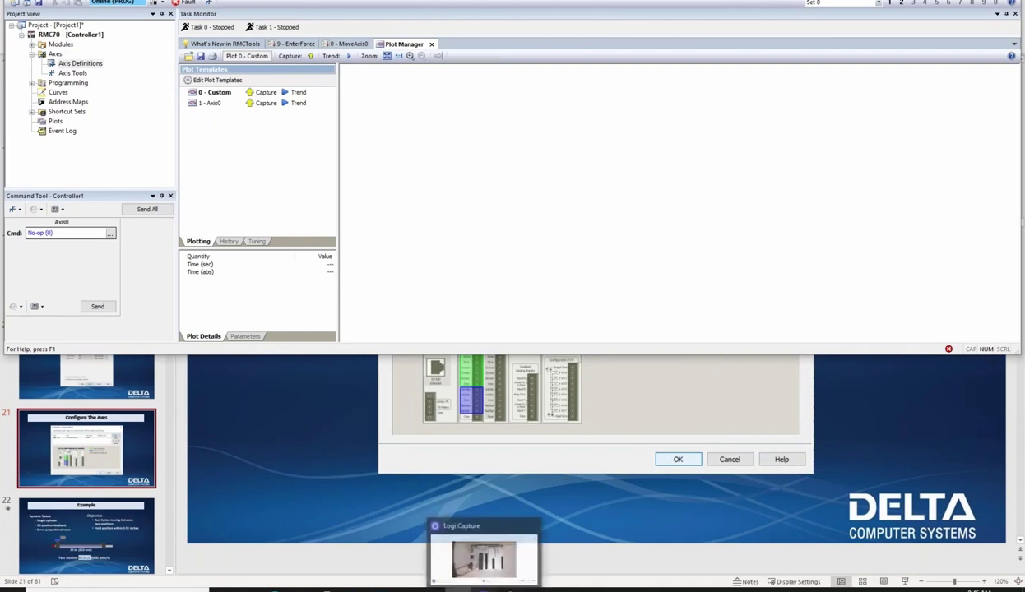
View the controller wiring in the Logi Capture camera feed, and present the Example and Test The Output slides in PowerPoint.
left_click(484, 588)
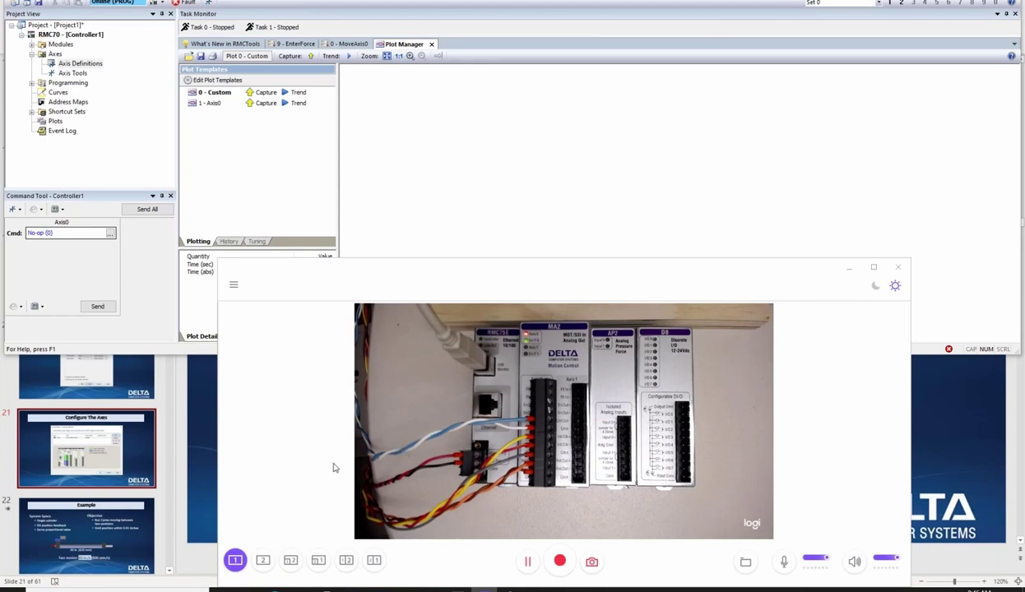
left_click(113, 526)
left_click(112, 535)
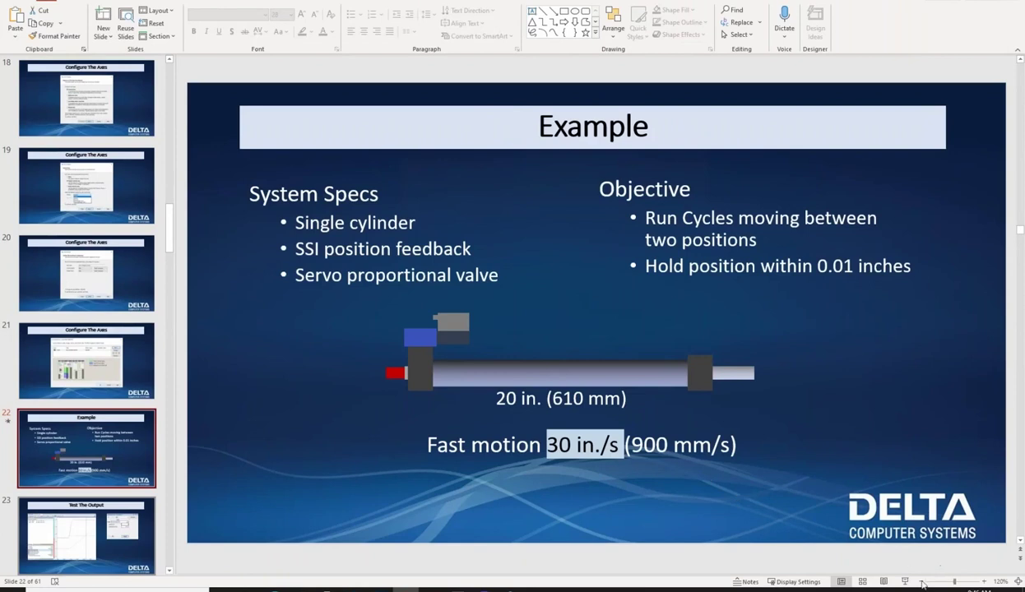
key("shift+F5")
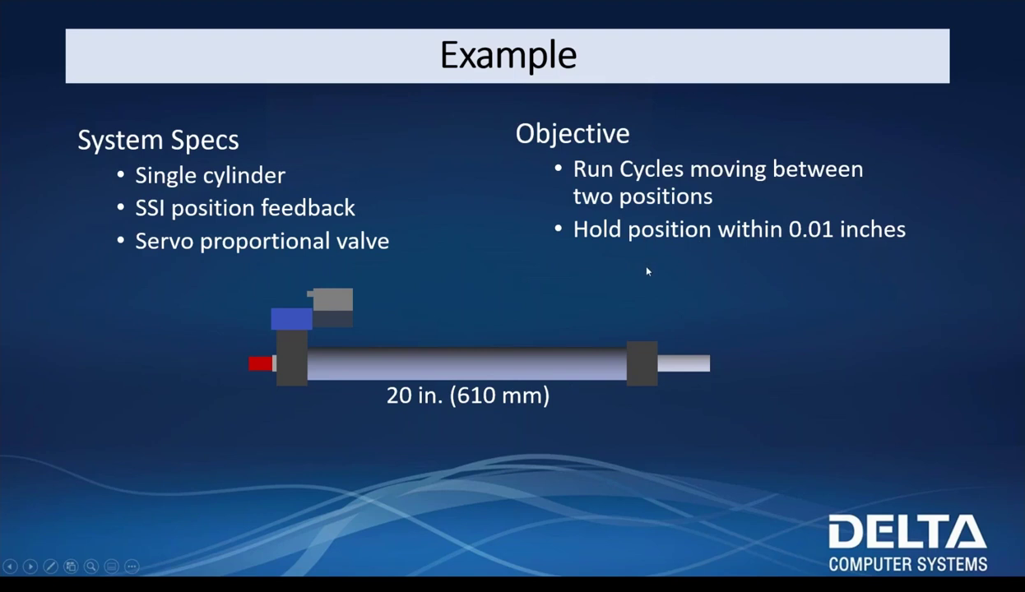
key("Right")
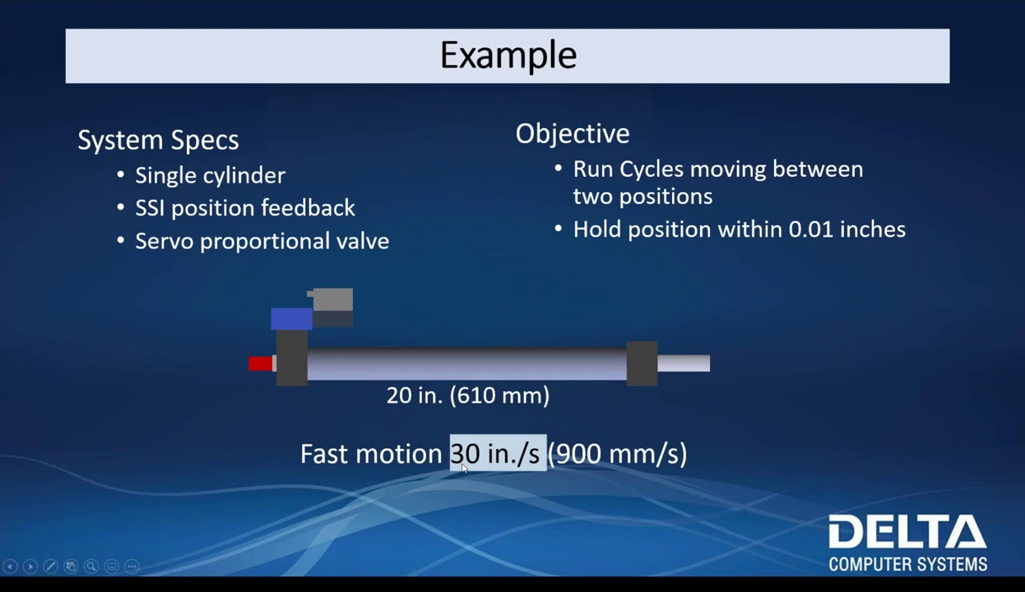
key("Right")
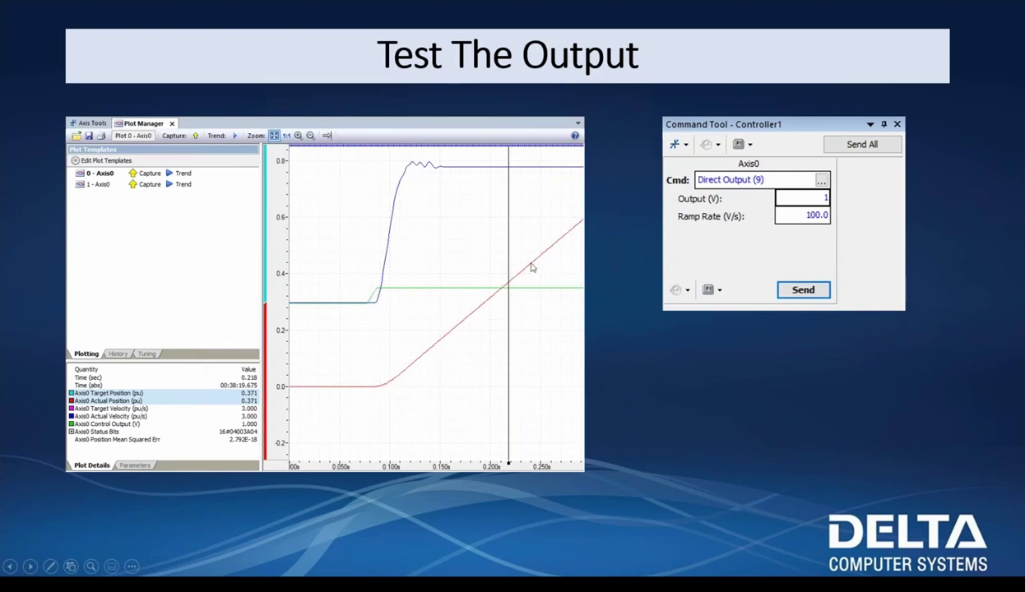
left_click(604, 335)
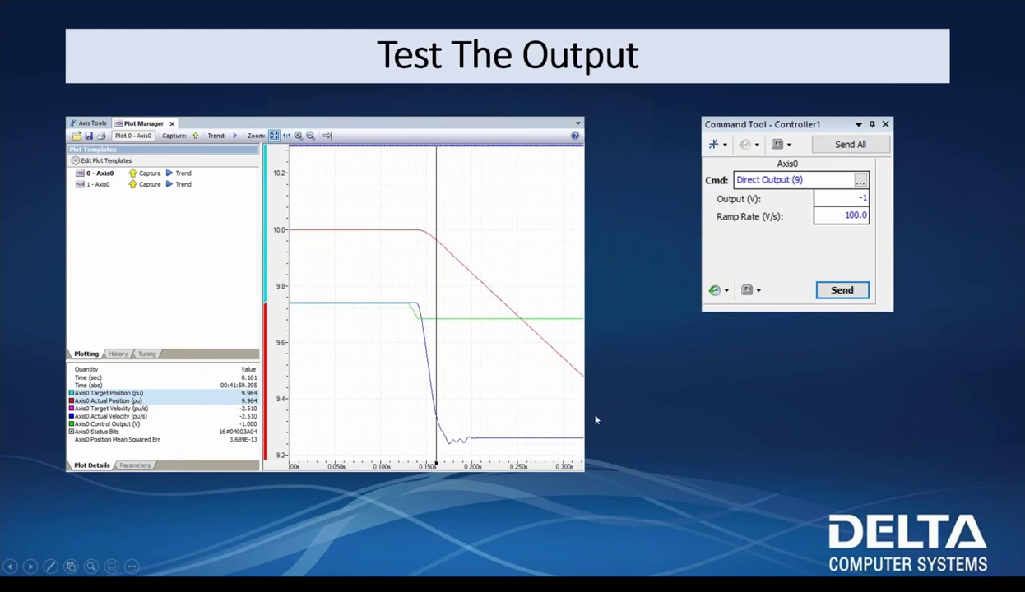
key("Escape")
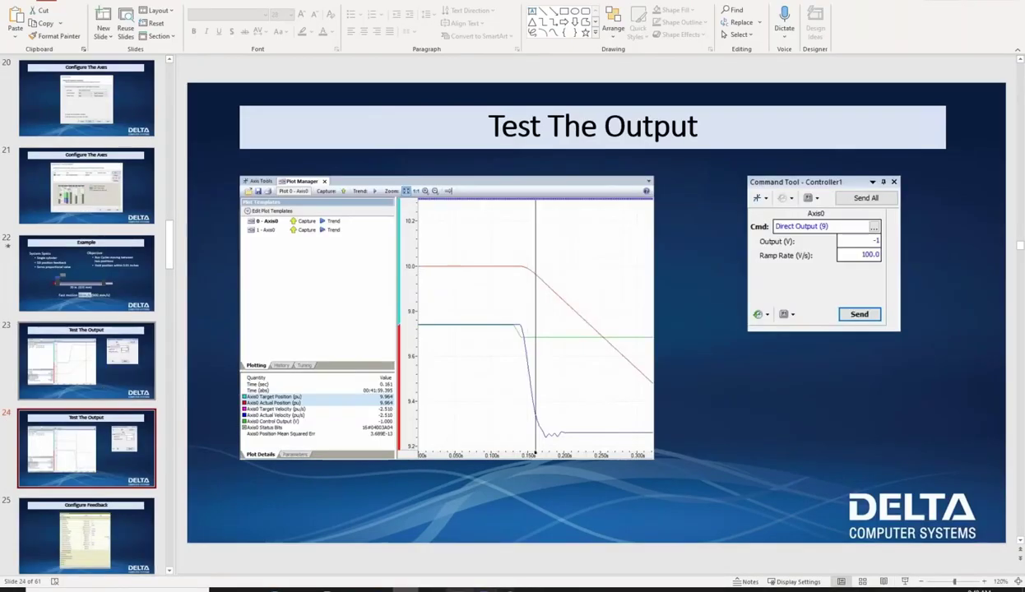
Switch the Logi Capture feed to scene 2 showing the cylinder, and return to RMCTools.
left_click(452, 587)
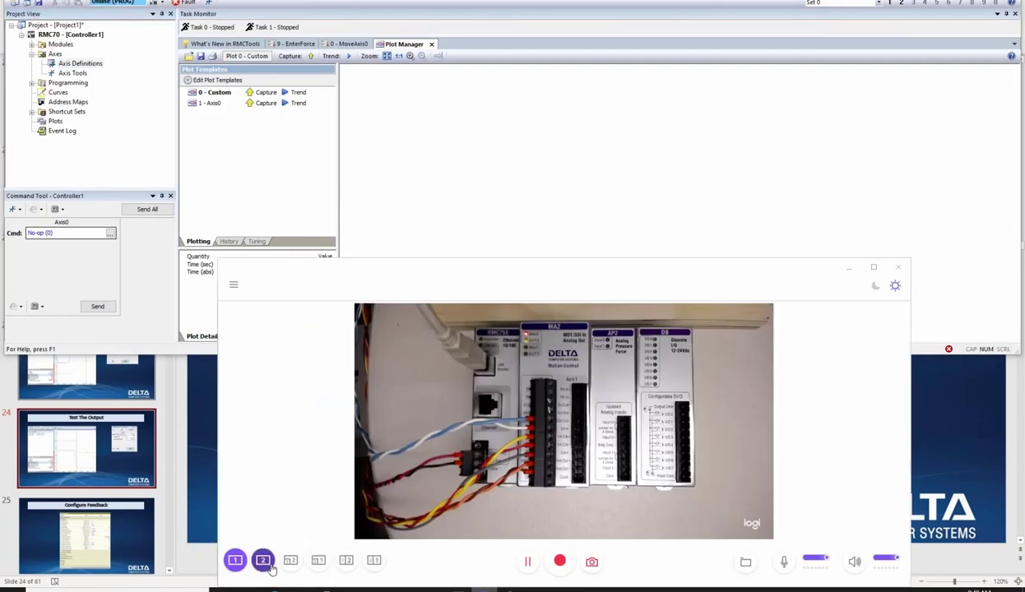
left_click(263, 560)
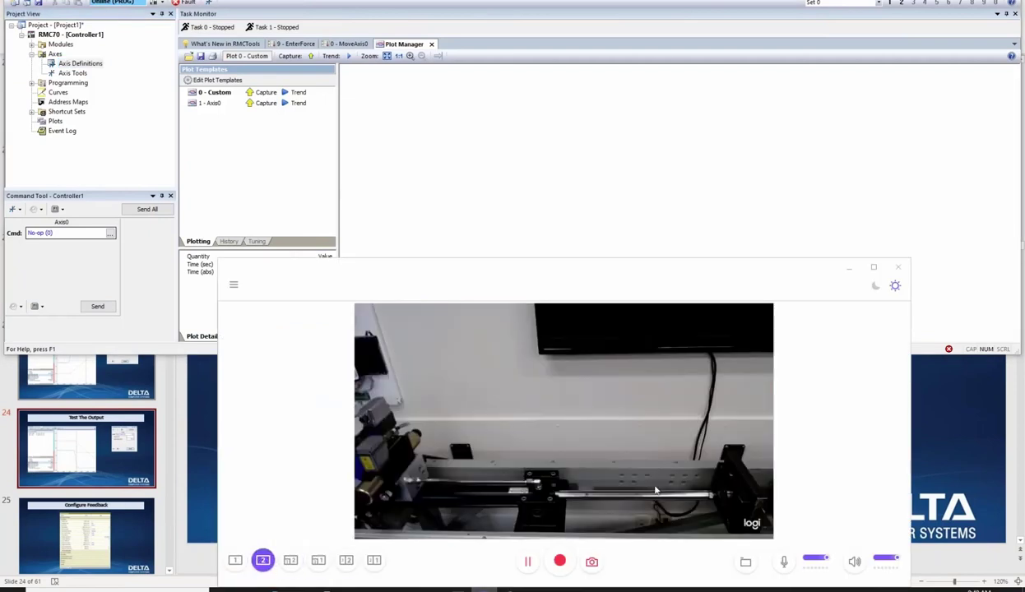
left_click(543, 206)
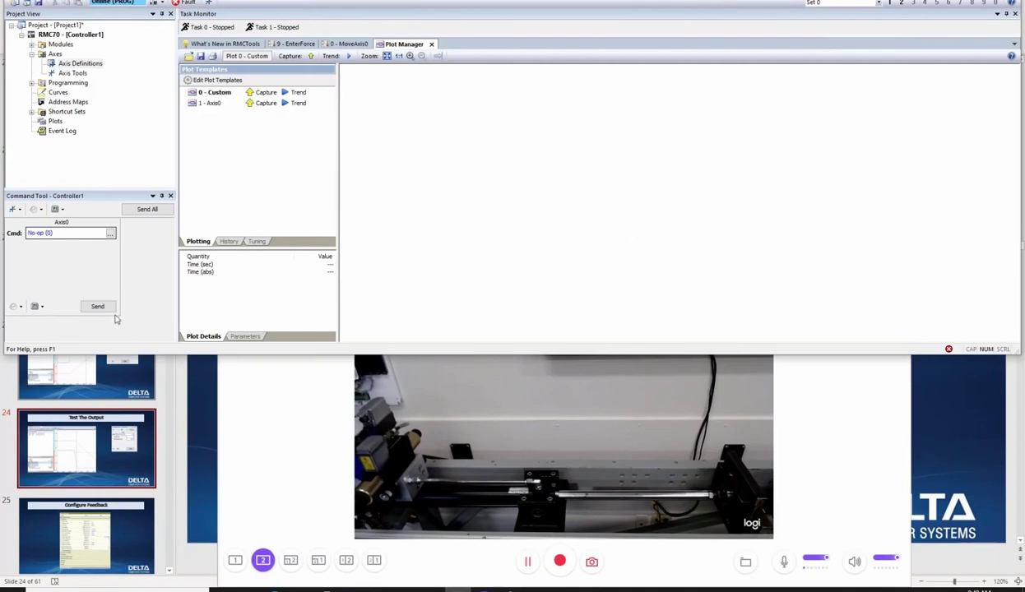
Send Axis0 a Direct Output (9) command with an output of -1 V and a ramp rate of 100.0 V/s.
left_click(58, 234)
type("Direct Output (9")
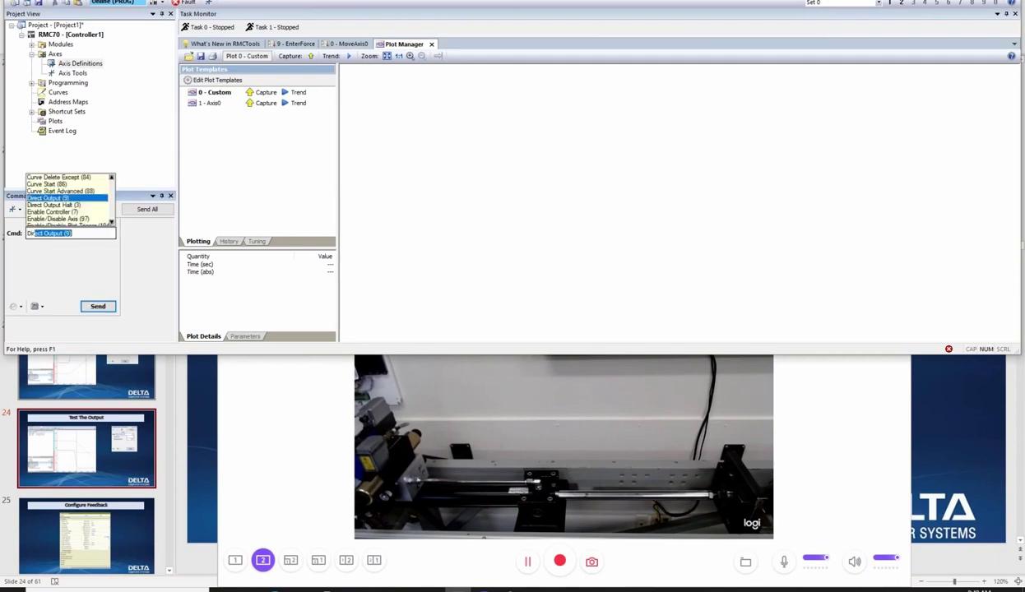
key("Return")
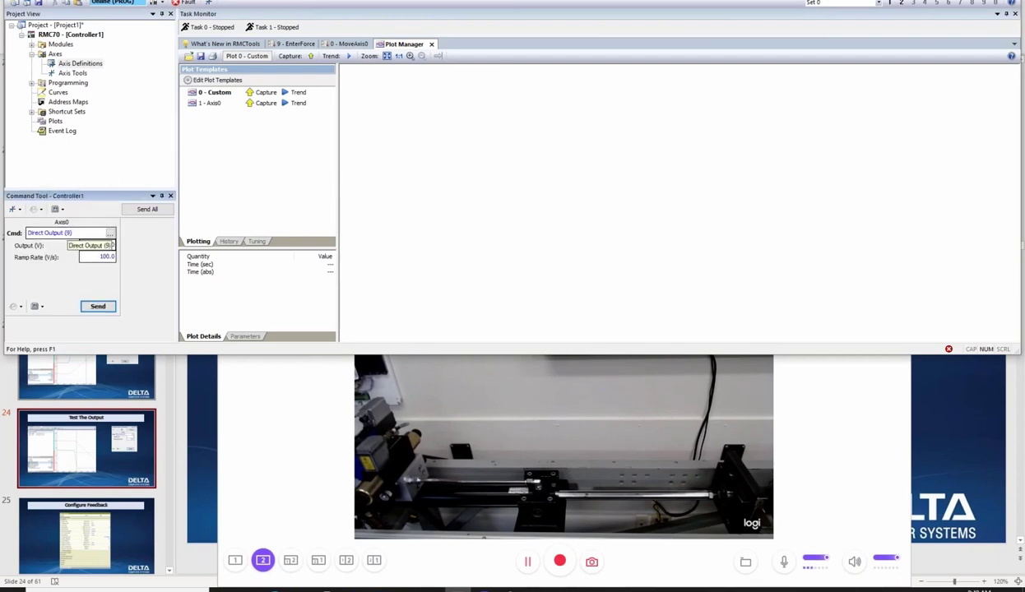
left_click(113, 245)
type("-1")
left_click(103, 256)
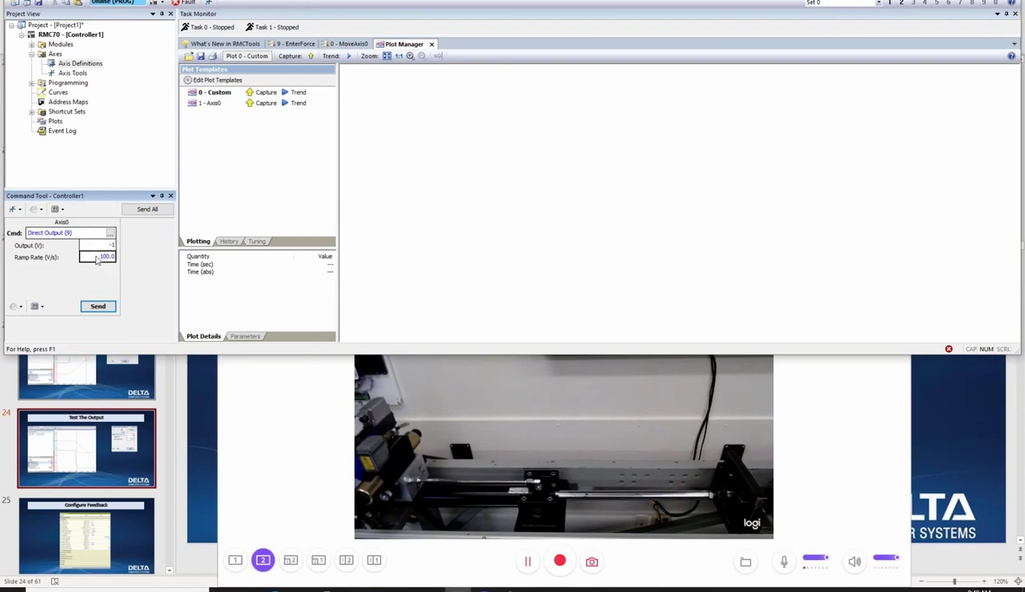
left_click(97, 307)
left_click(94, 302)
Drive Axis0 with a Direct Output of 1 V, and stop the motion by sending 0 V.
left_click(97, 245)
type("1")
left_click(113, 310)
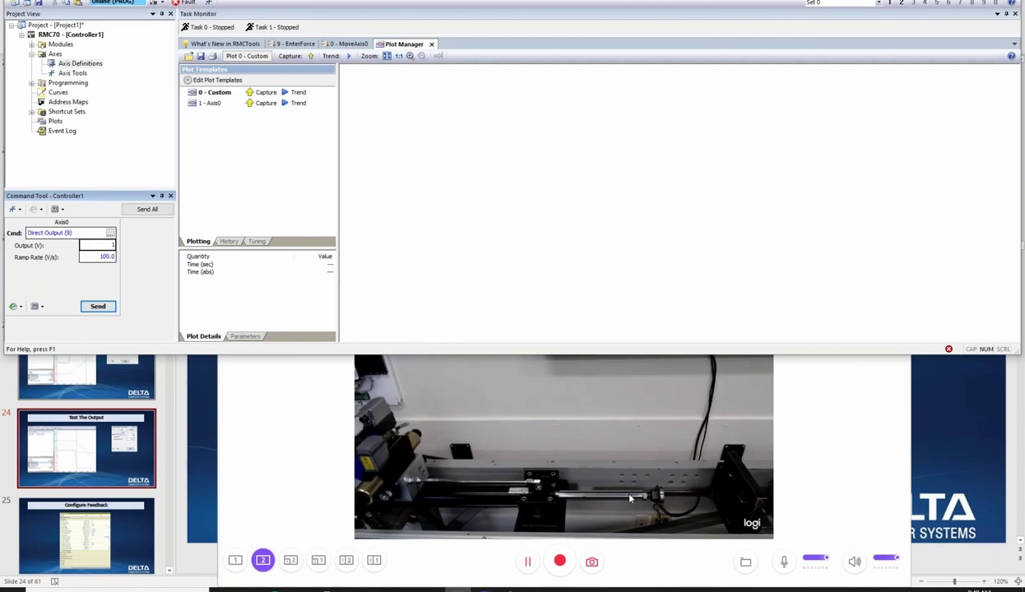
double_click(88, 243)
type("0")
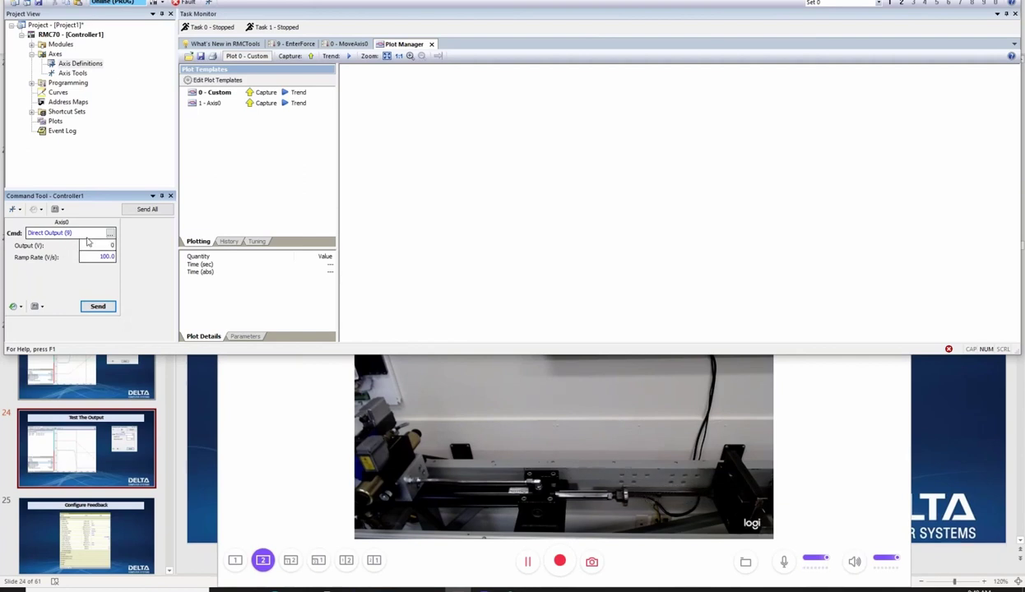
left_click(86, 304)
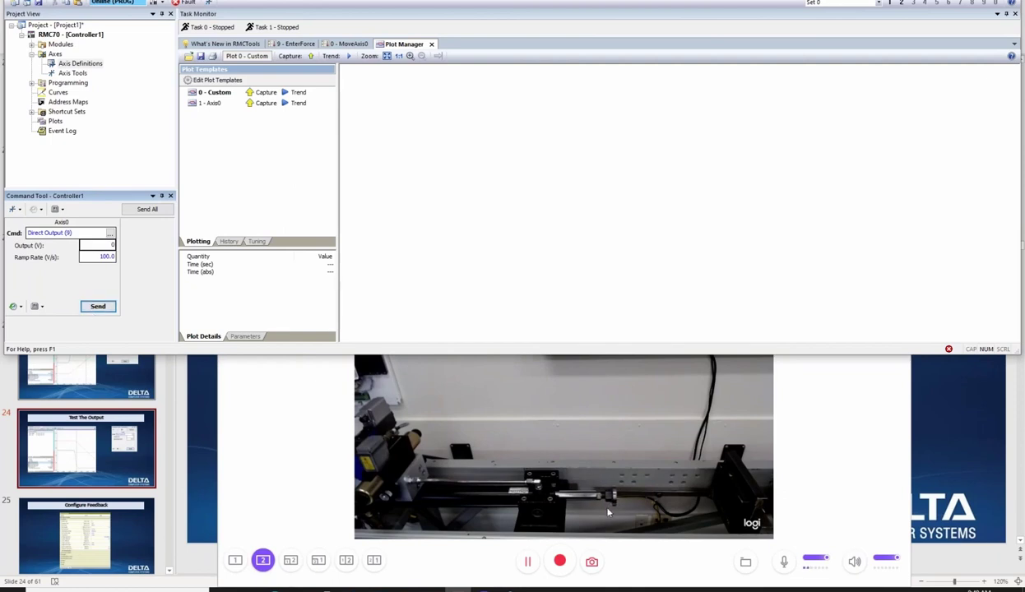
Drive Axis0 back with a Direct Output of -1 V, and set the output value to 0 V.
double_click(104, 246)
type("-1")
left_click(104, 307)
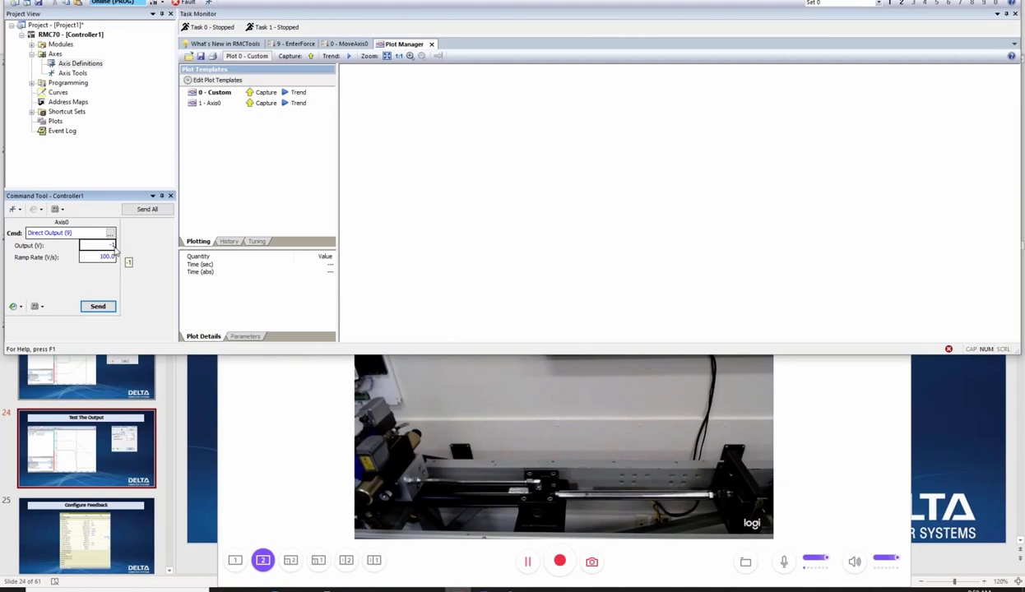
type("0")
Enable Invert Output Polarity for Axis0 in Axis Tools and download the parameters to the controller.
double_click(73, 73)
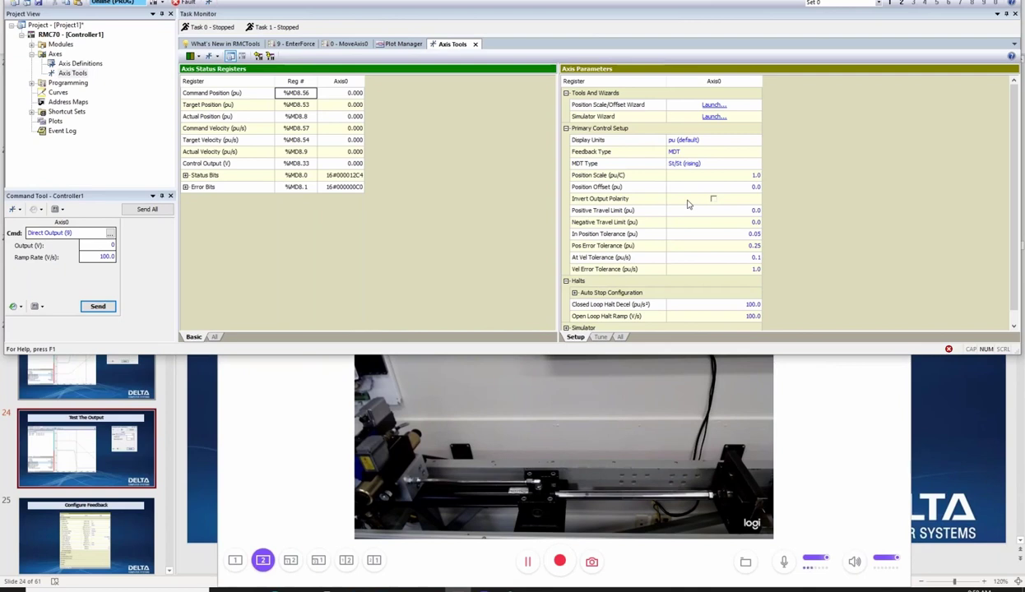
left_click(713, 199)
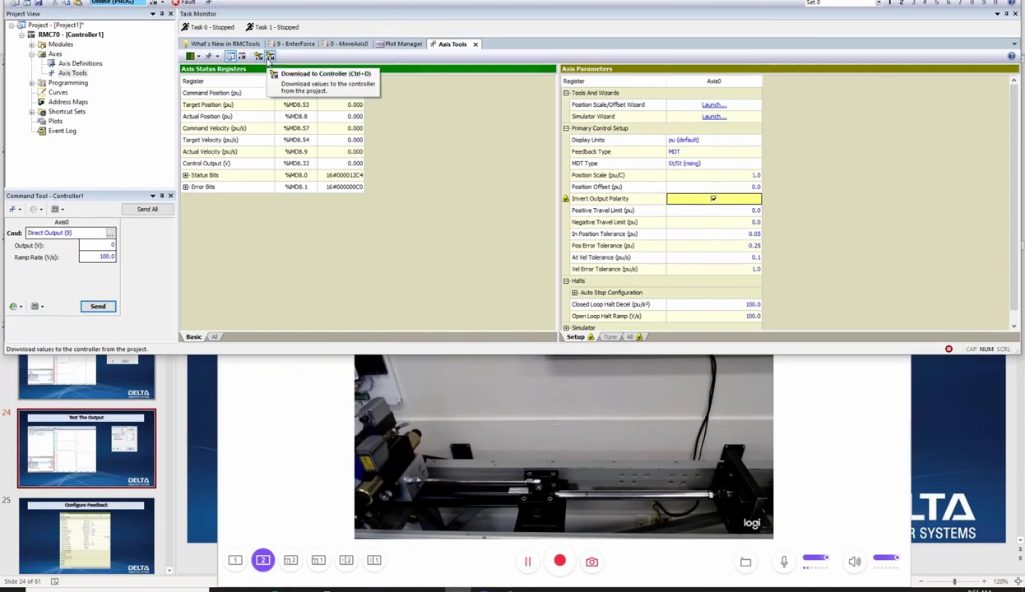
left_click(270, 57)
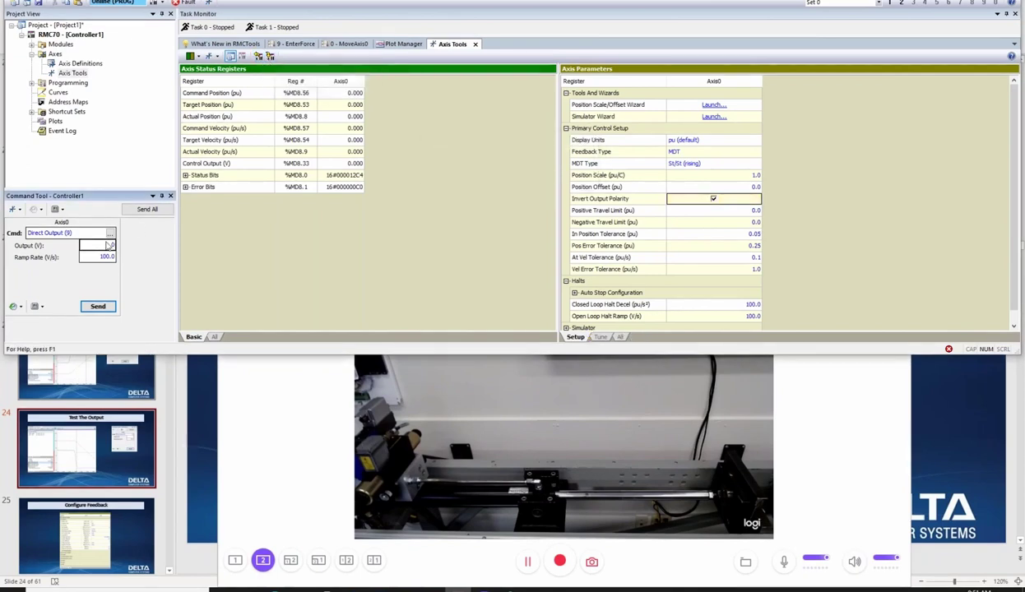
Retest the inverted Axis0 output by sending Direct Output values of -1 V, 0 V and 1 V in turn.
type("-1")
left_click(94, 308)
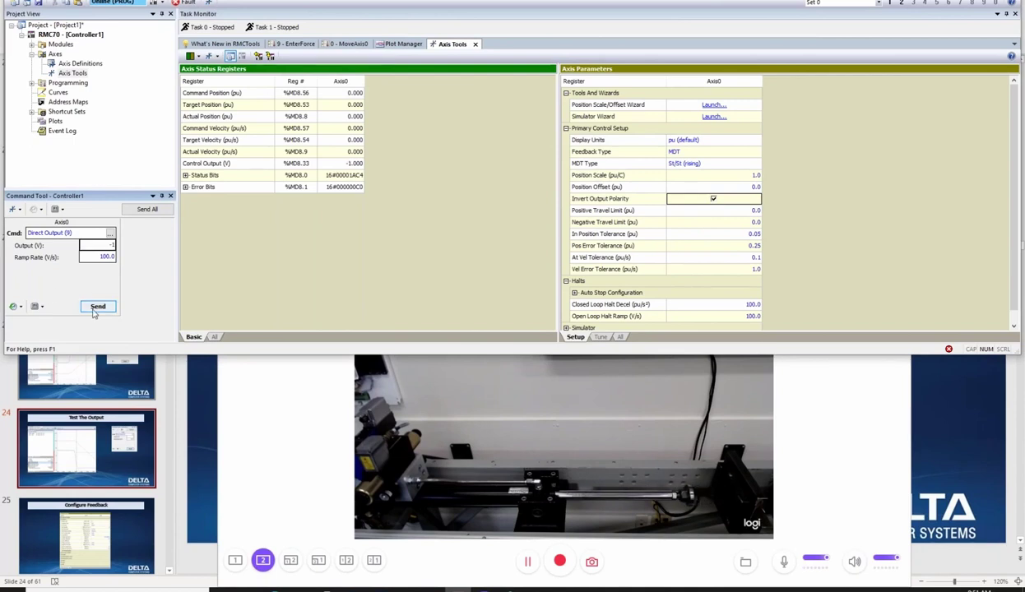
type("0")
left_click(94, 309)
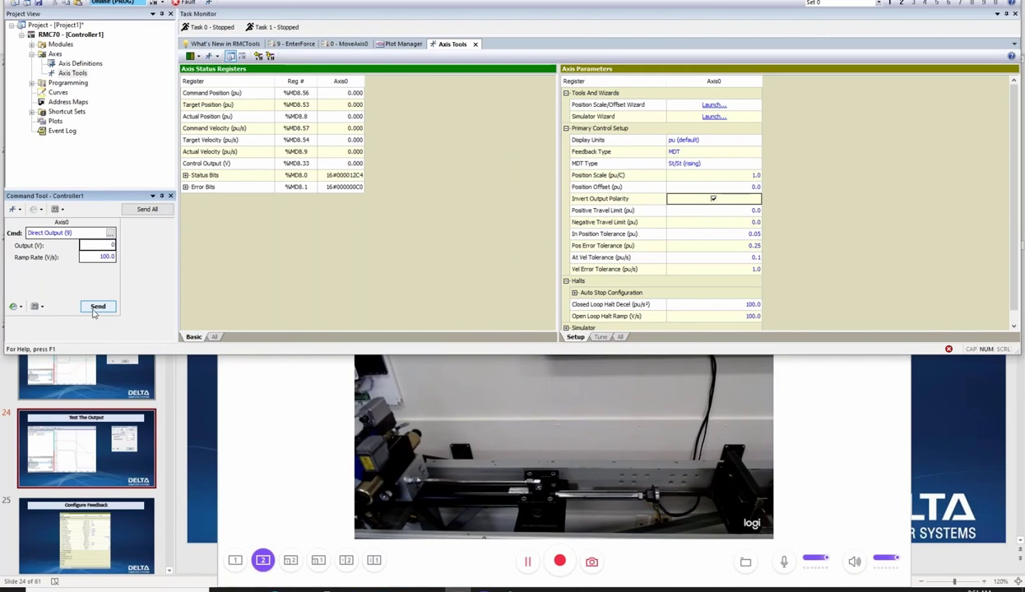
type("1")
left_click(97, 306)
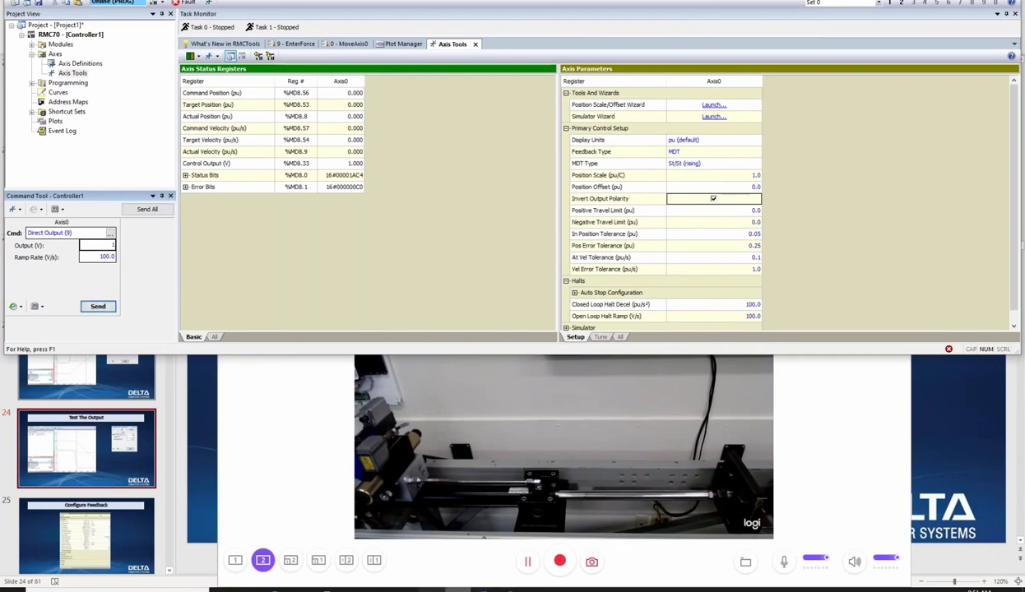
Switch to the RMC_Startup_Webinar presentation in PowerPoint and show the Configure Feedback slide.
mouse_move(378, 589)
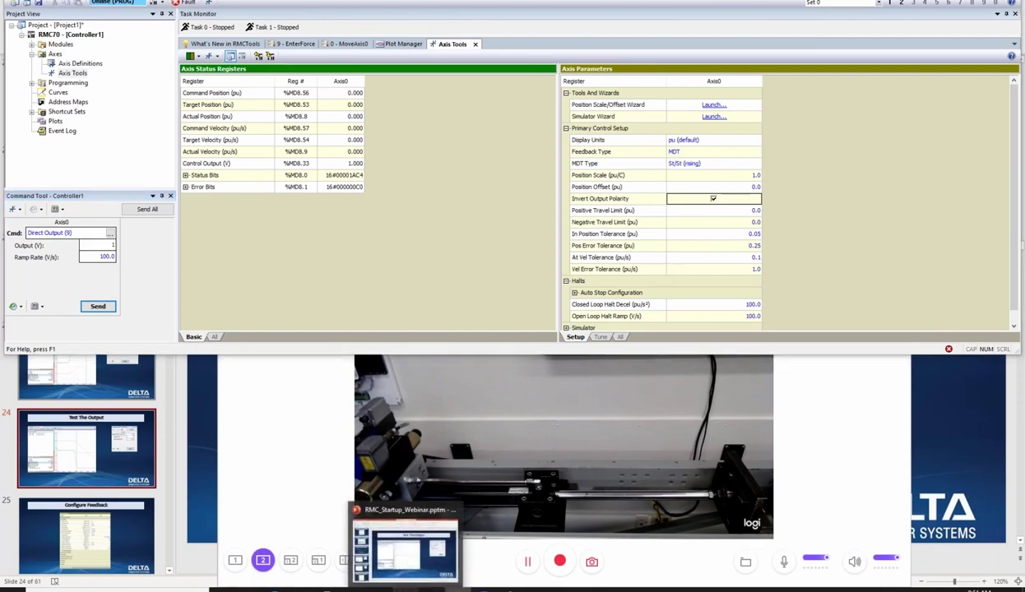
left_click(399, 562)
left_click(86, 526)
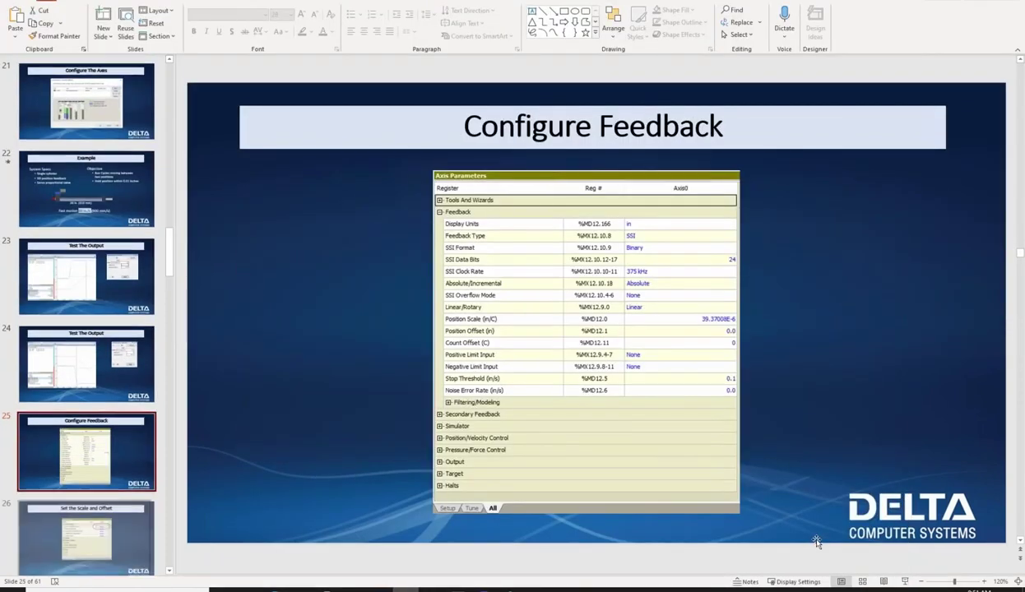
Present the Configure Feedback slide full screen and end the slide show.
left_click(905, 582)
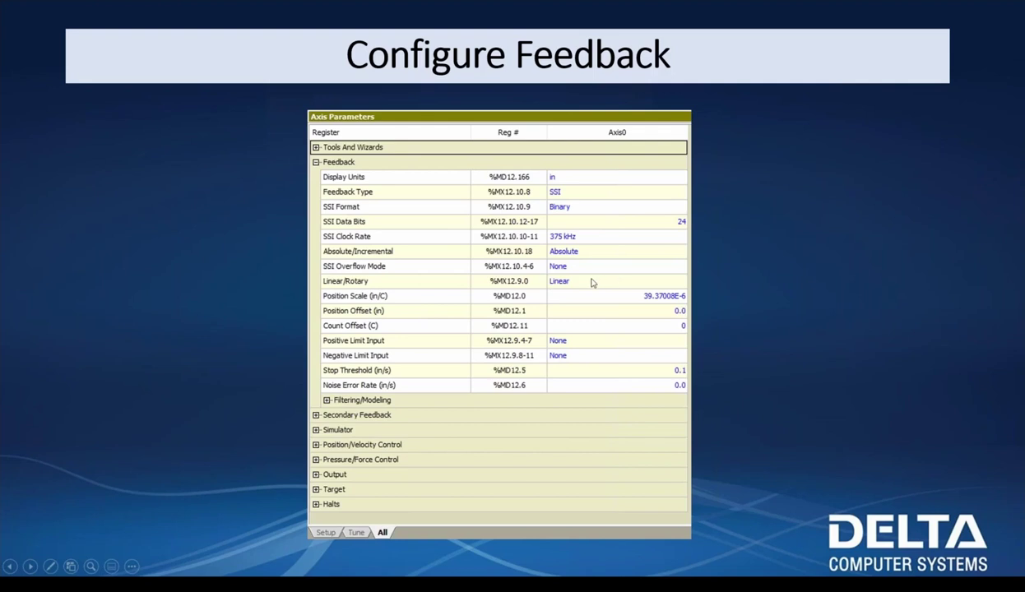
key("Escape")
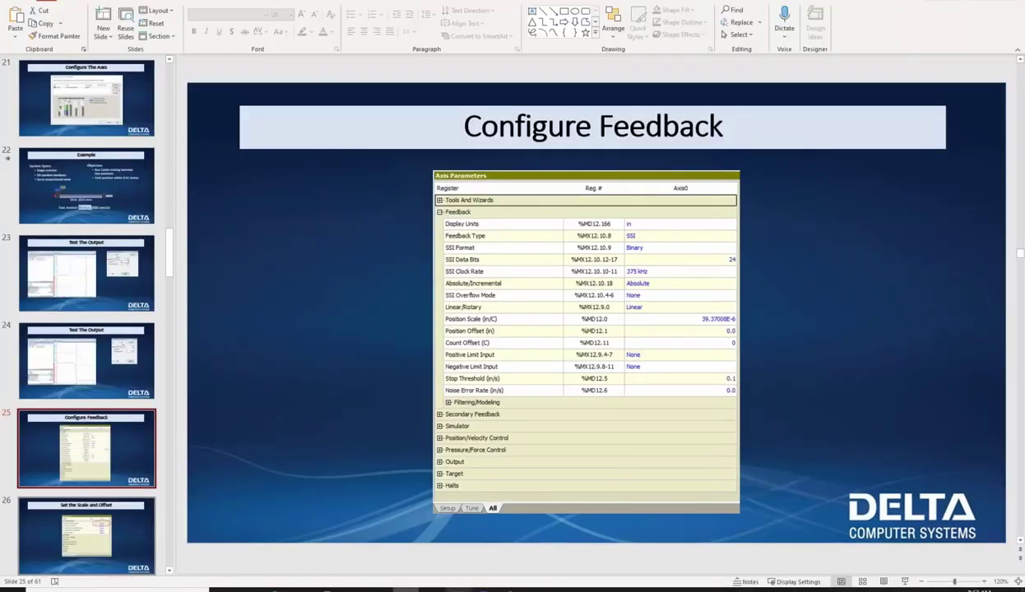
Switch to RMCTools and move the camera window showing the controller so it does not cover the axis parameters.
key("alt+Tab")
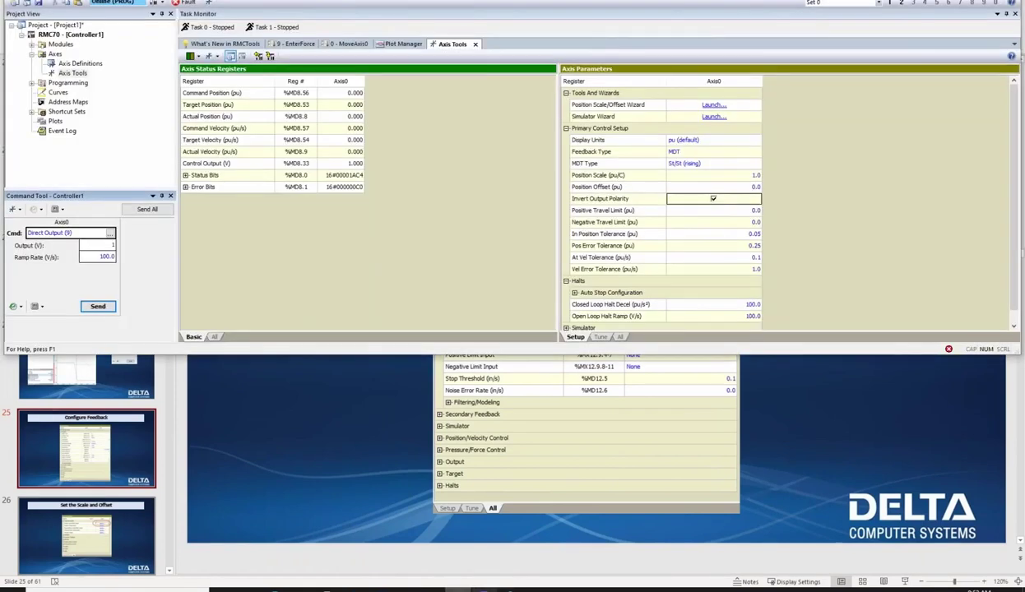
key("alt+Tab")
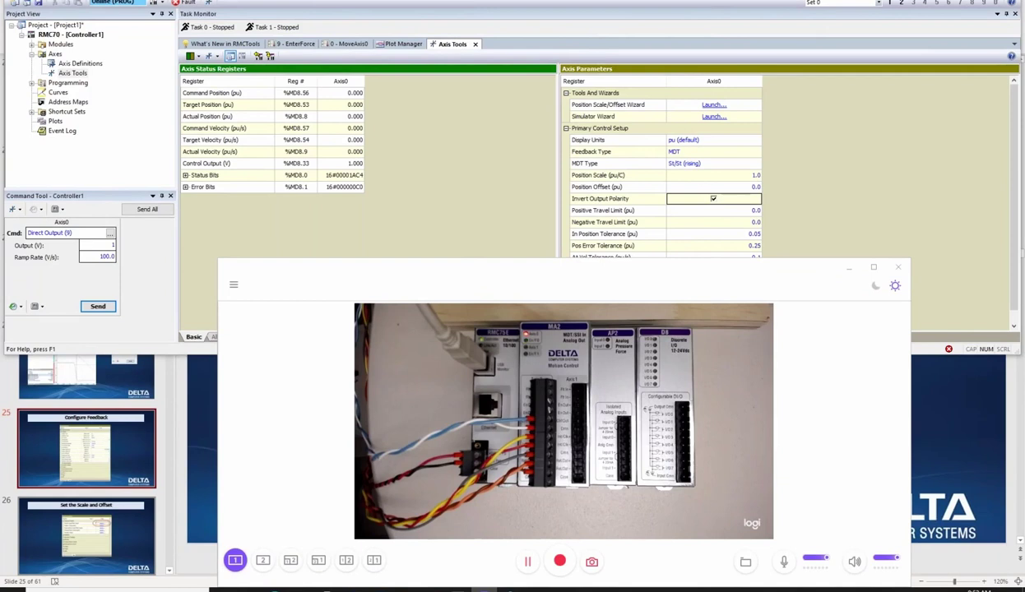
left_click(487, 212)
left_click(485, 263)
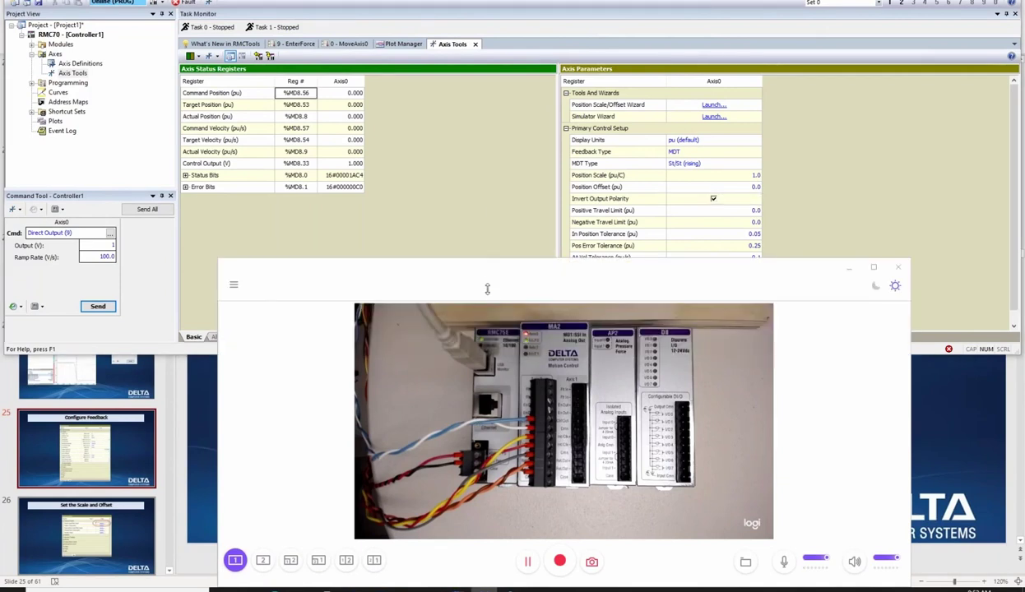
left_click_drag(487, 285, 487, 379)
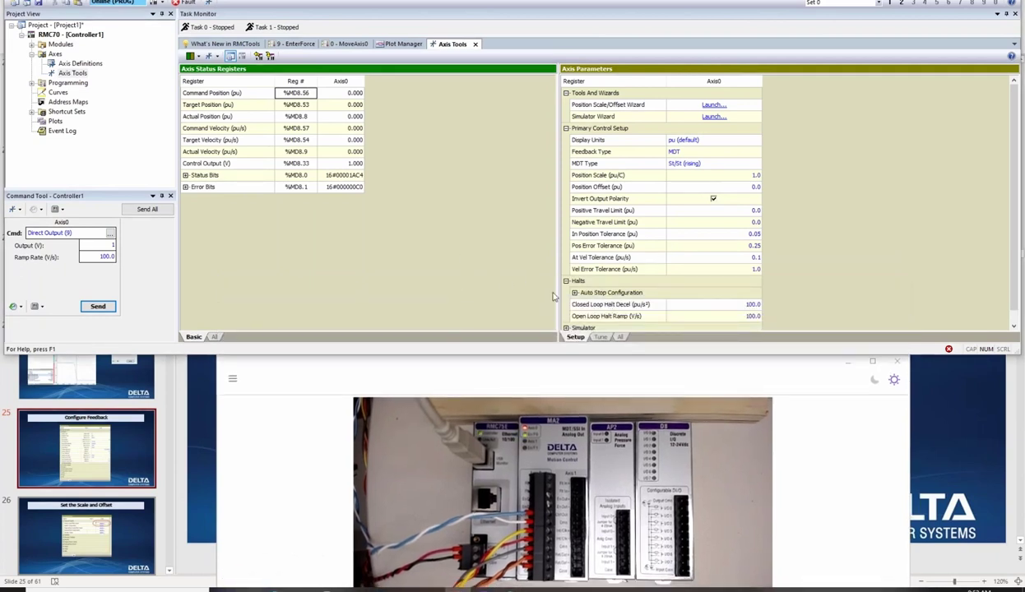
Show all Axis0 parameters, expand the Feedback group, and select the Feedback Type setting.
left_click(621, 337)
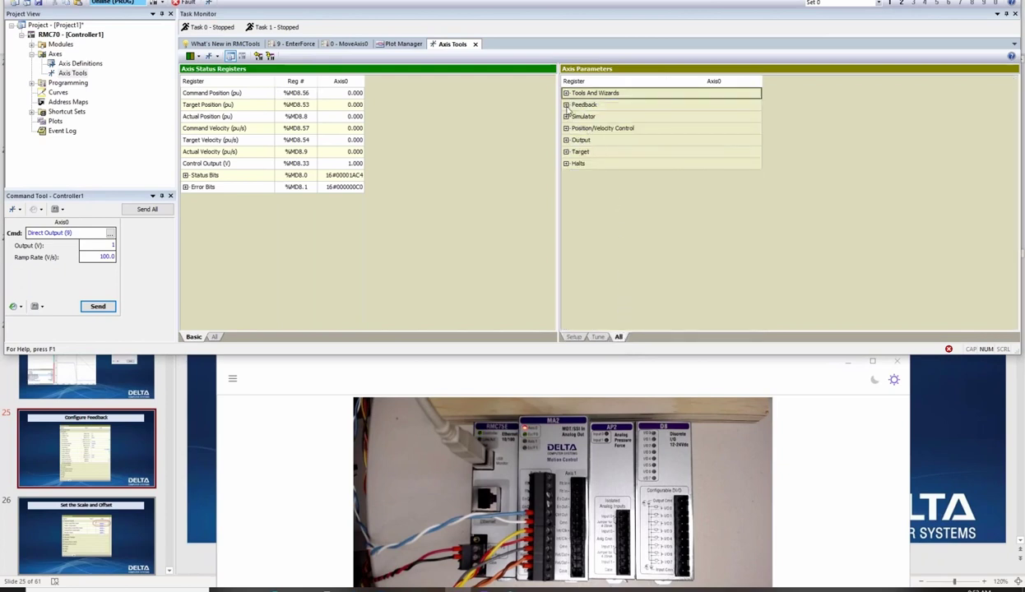
left_click(566, 106)
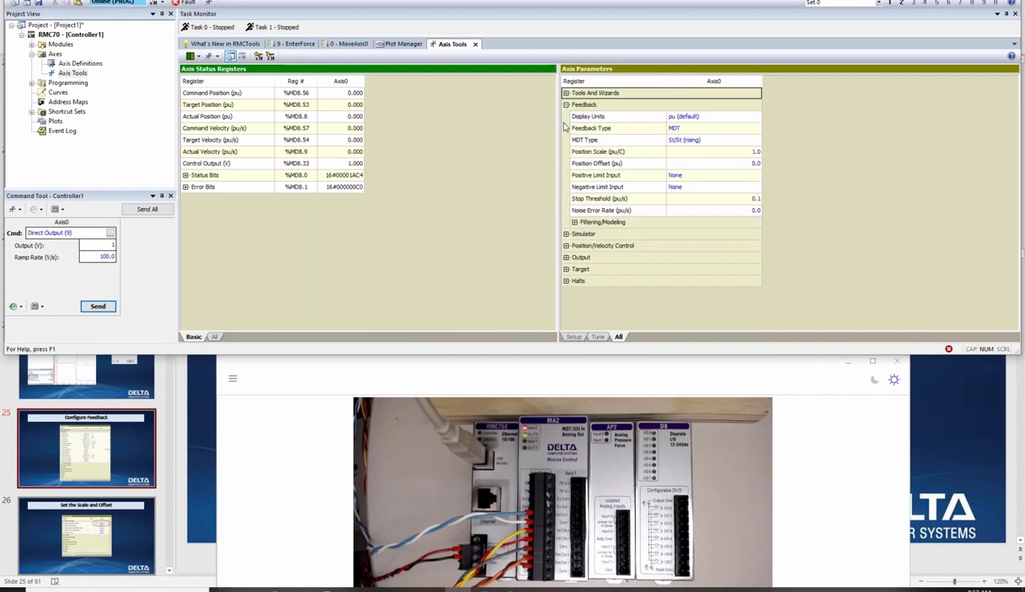
left_click(697, 128)
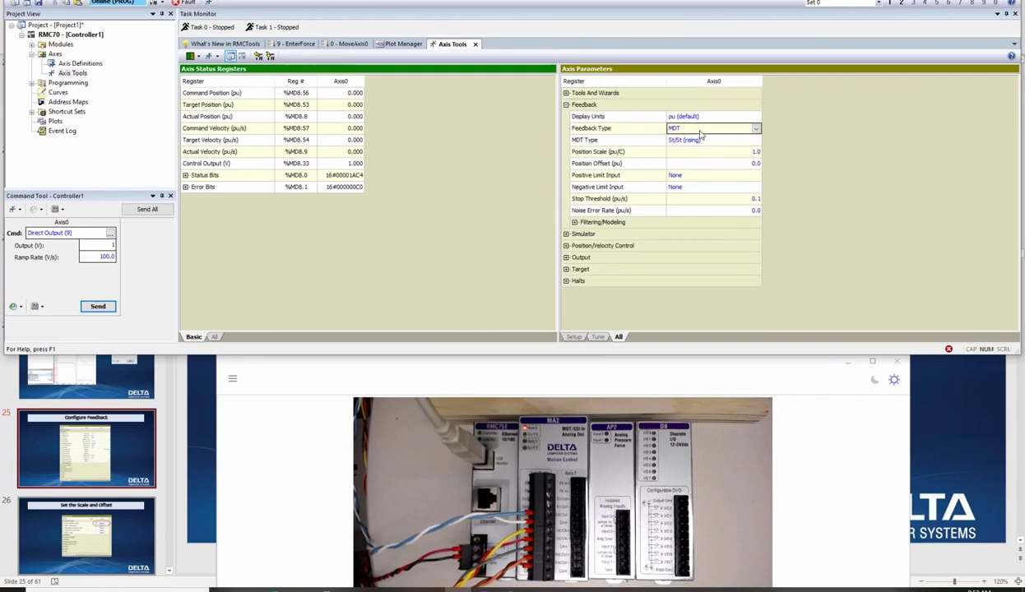
Expand the Axis0 Error Bits and examine the No Transducer and Trans. Overflow bits.
left_click(186, 187)
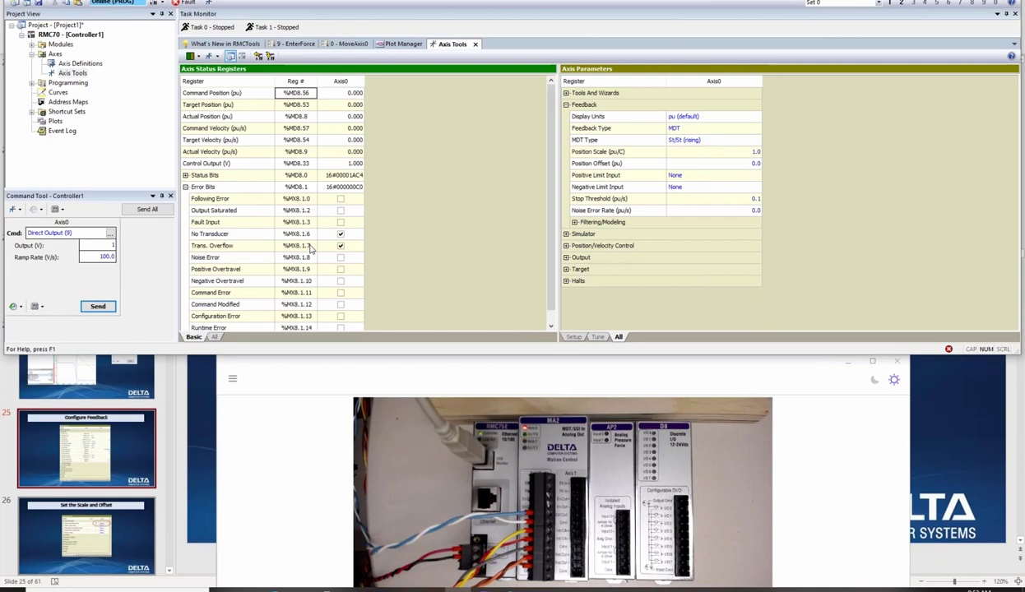
scroll(310, 248, "down", 1)
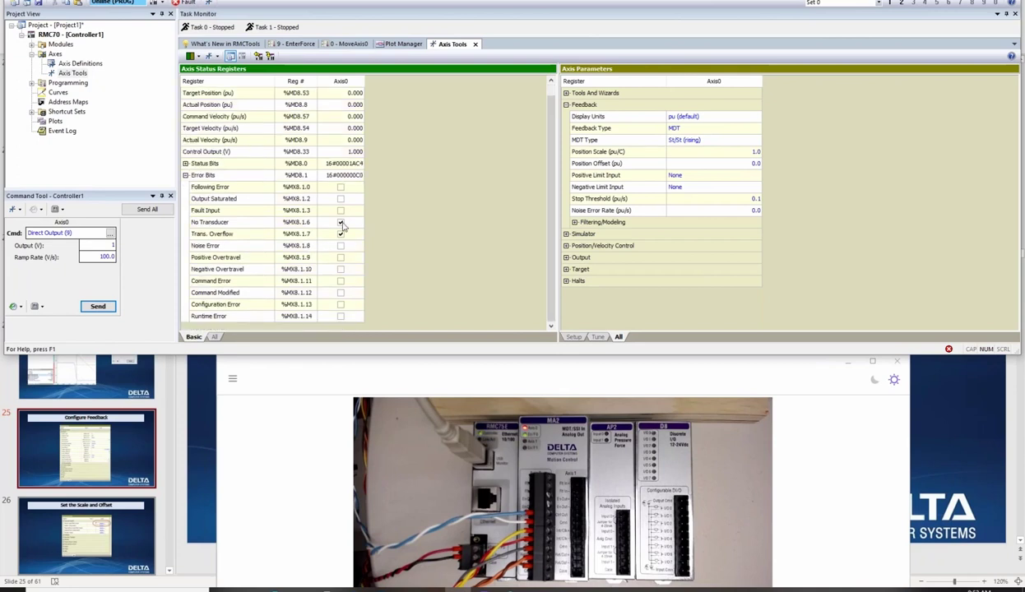
left_click(342, 223)
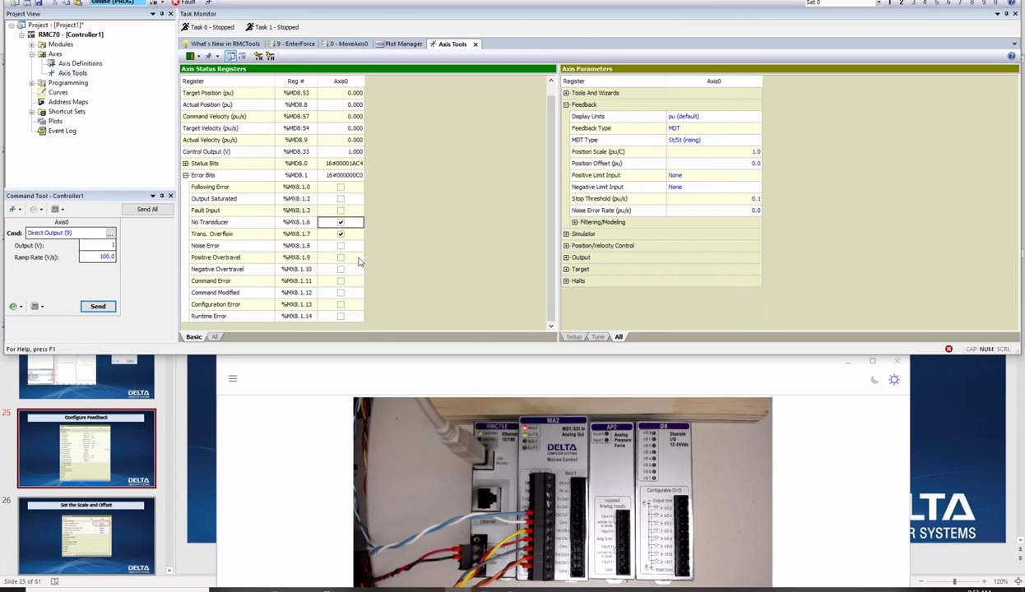
left_click(344, 235)
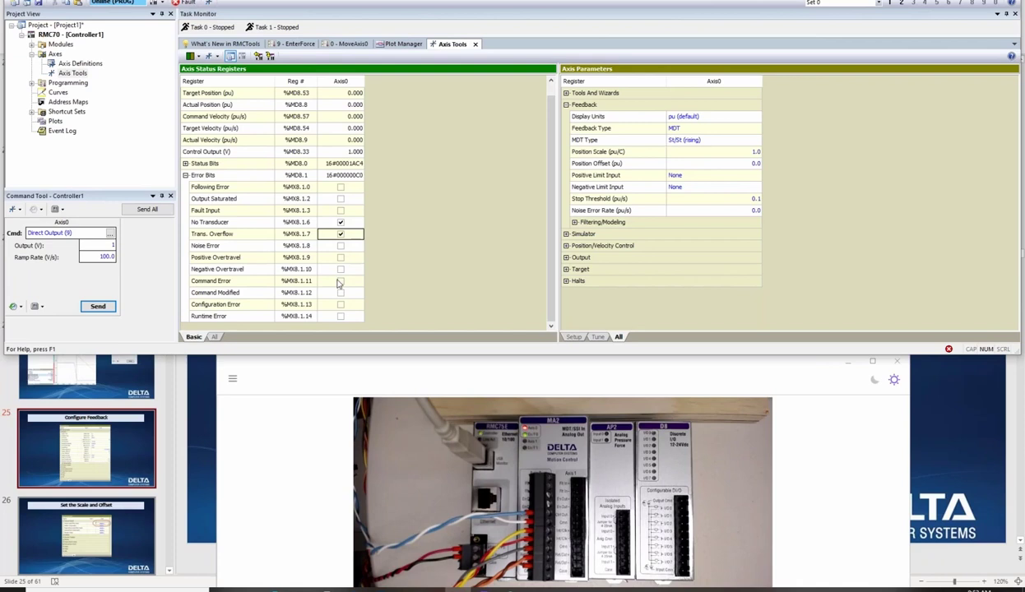
Set Axis0's Display Units to in and its Feedback Type to SSI.
left_click(684, 129)
left_click(699, 118)
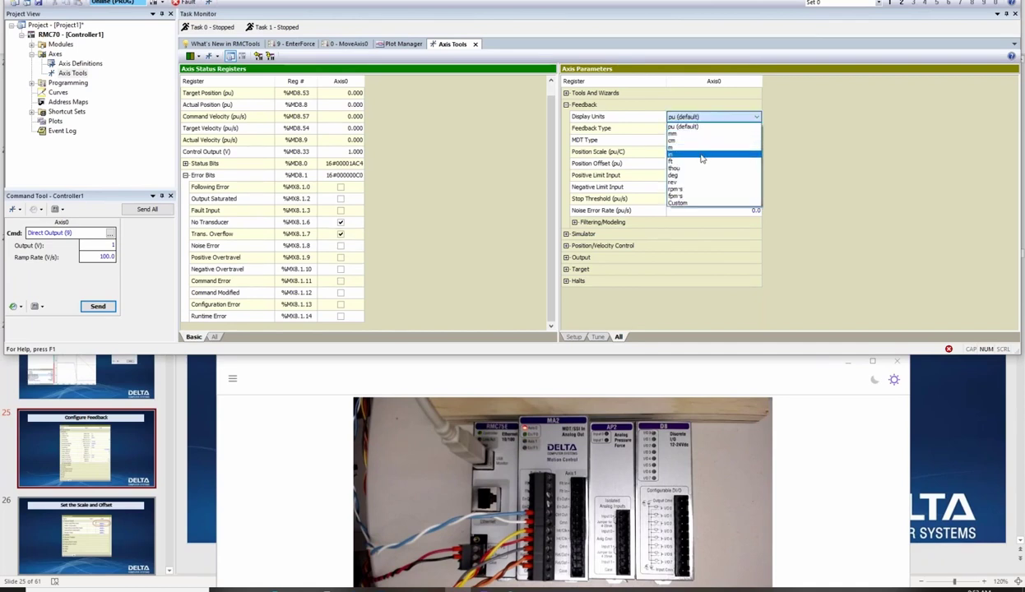
left_click(702, 157)
left_click(710, 129)
left_click(709, 129)
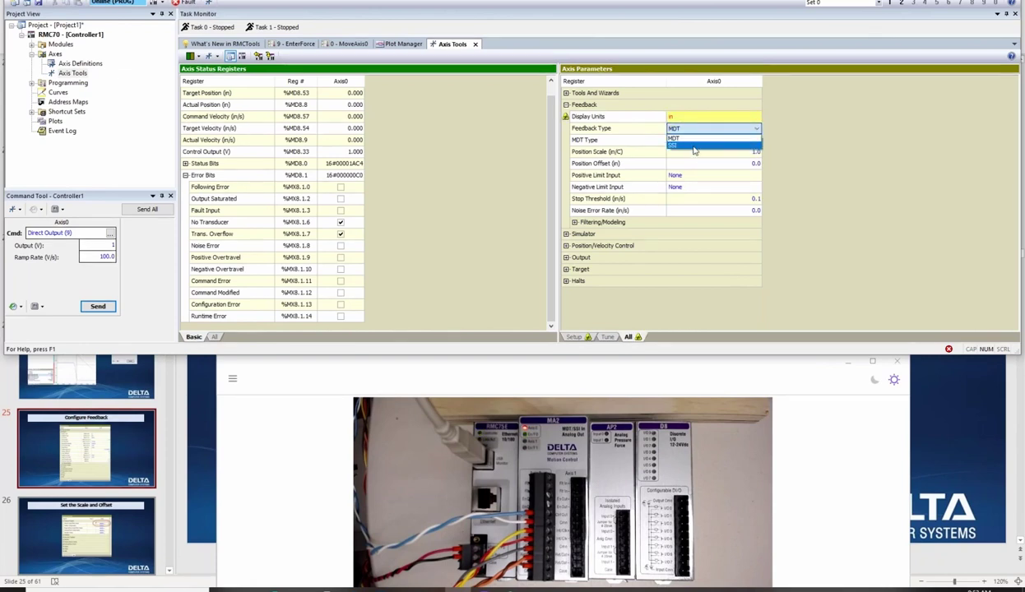
left_click(694, 146)
Set Axis0's SSI Format to Gray code.
left_click(701, 141)
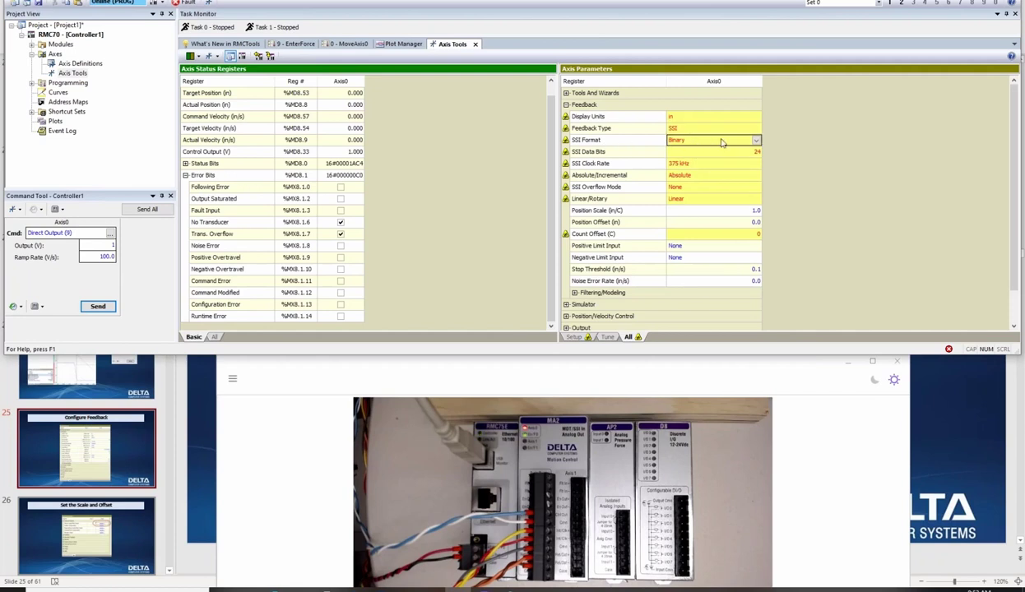
left_click(736, 137)
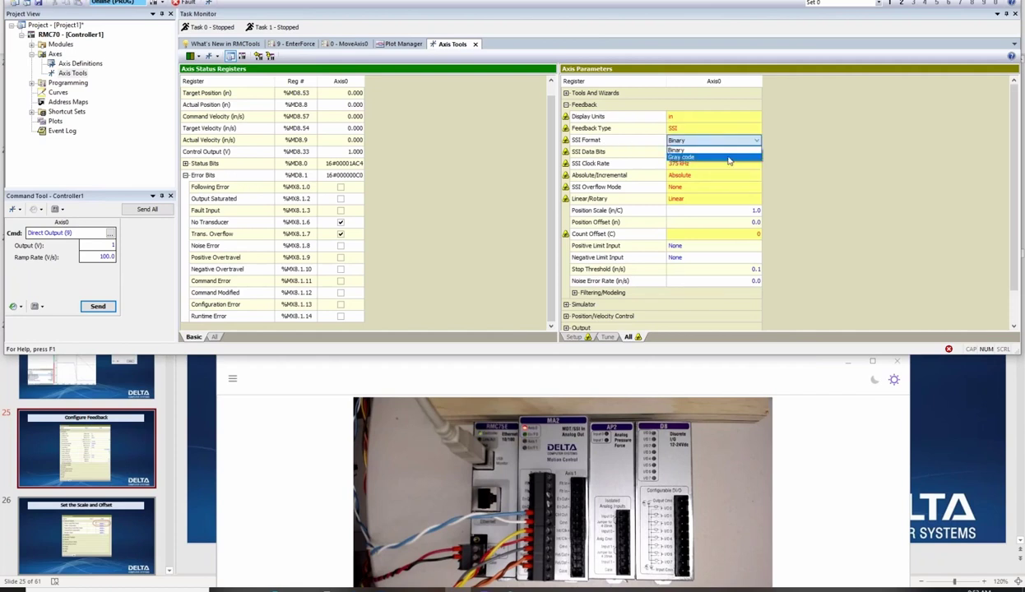
left_click(728, 157)
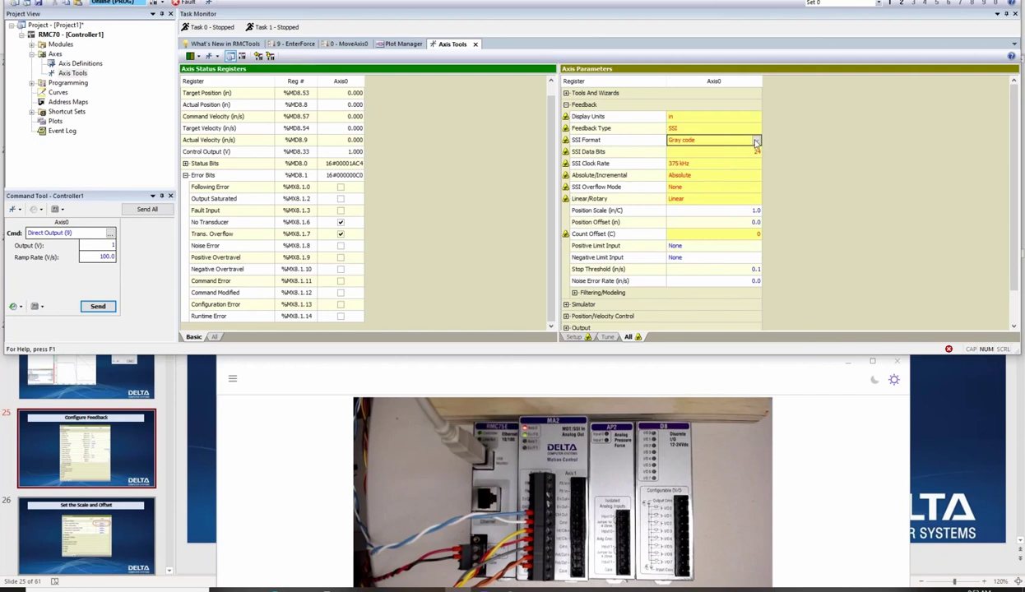
Check the SSI data bits, clock rate, Absolute/Incremental and Linear/Rotary settings, and download the parameters to the controller.
left_click(730, 151)
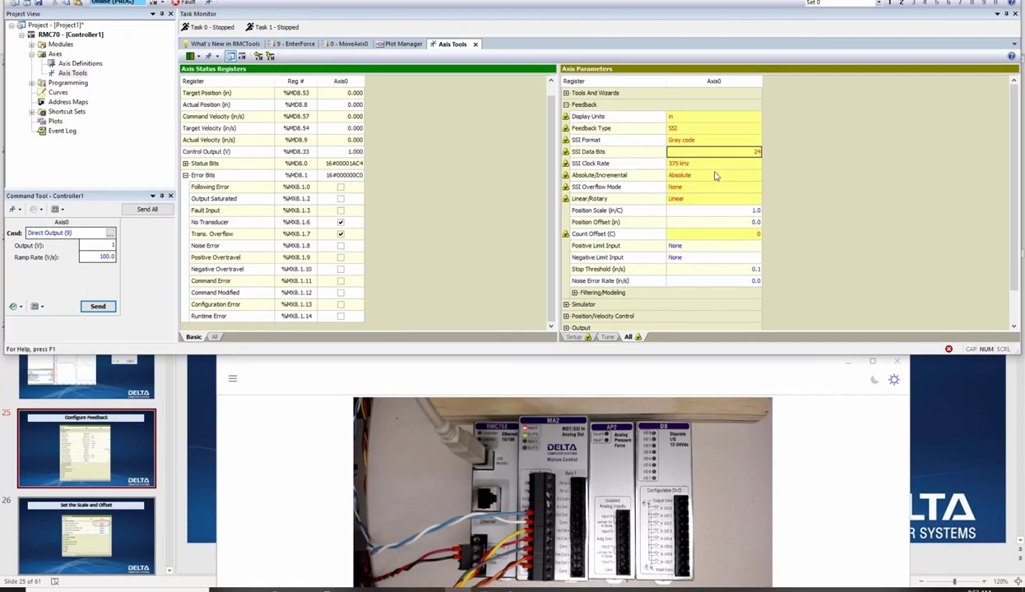
left_click(700, 163)
left_click(715, 177)
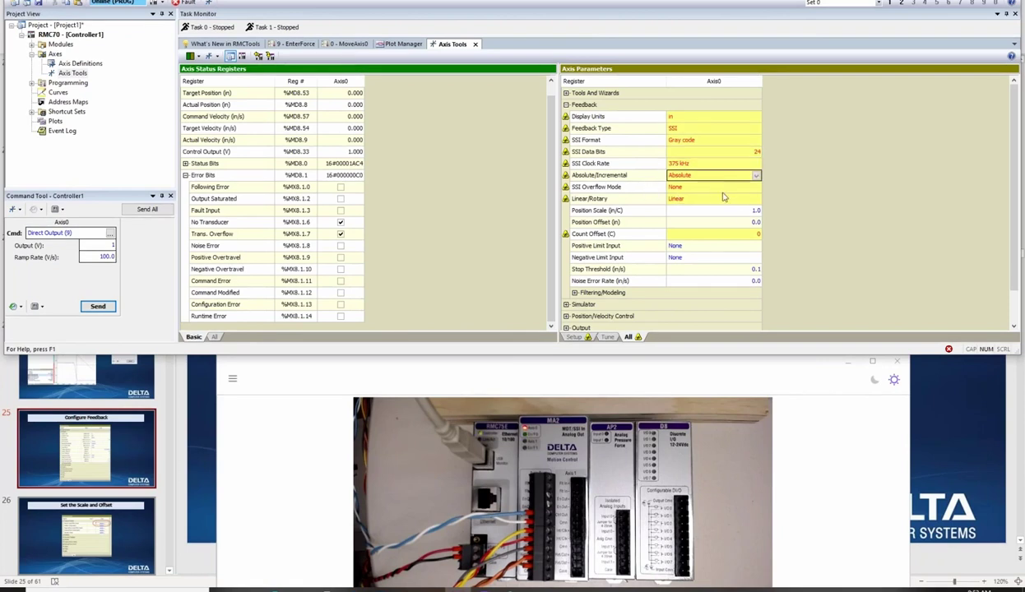
left_click(704, 199)
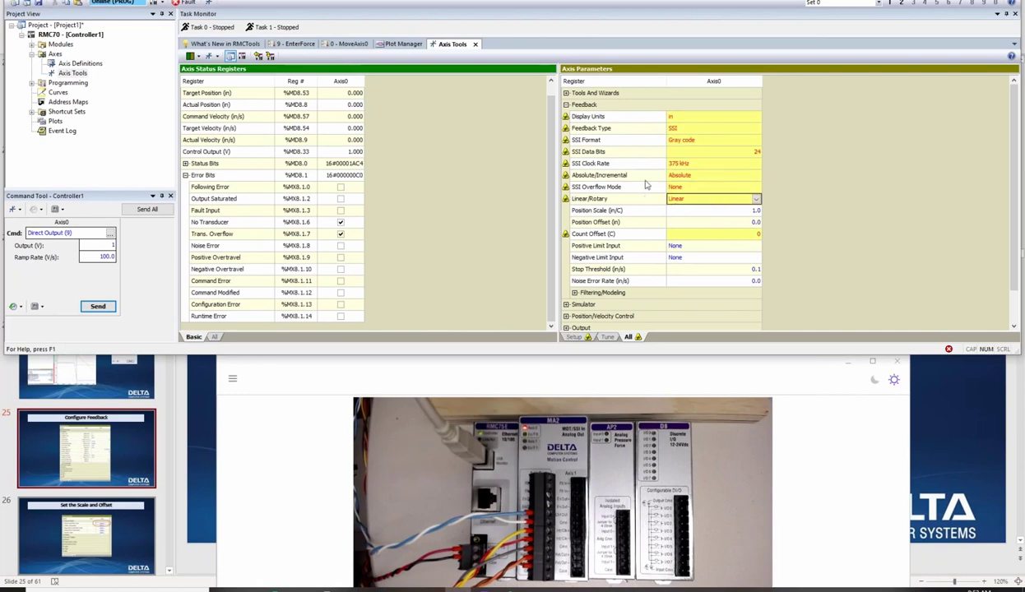
left_click(270, 56)
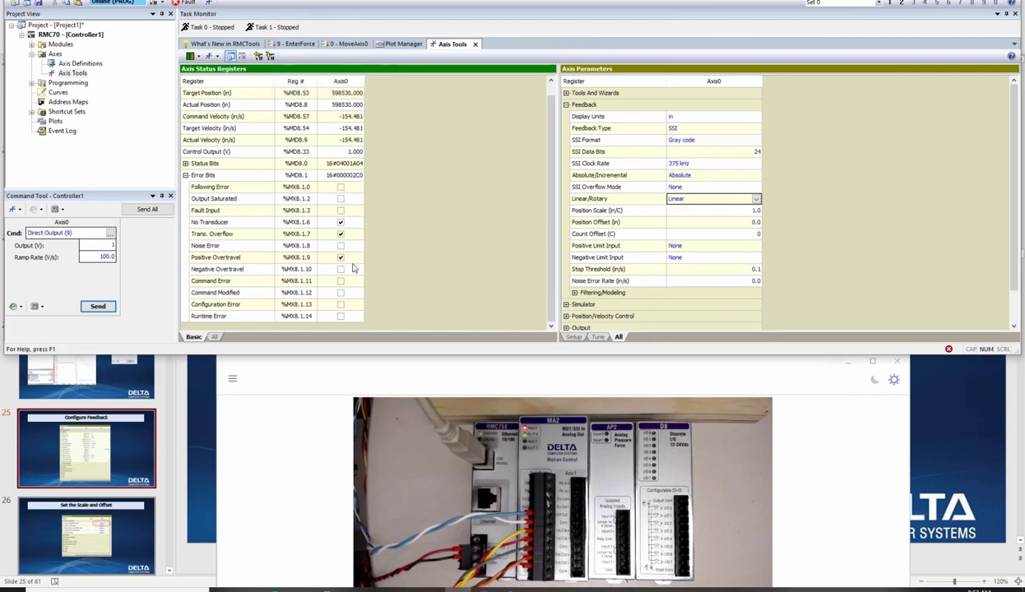
Review Axis0's overtravel and transducer error bits, and clear the latched No Transducer and Trans. Overflow errors.
left_click(349, 257)
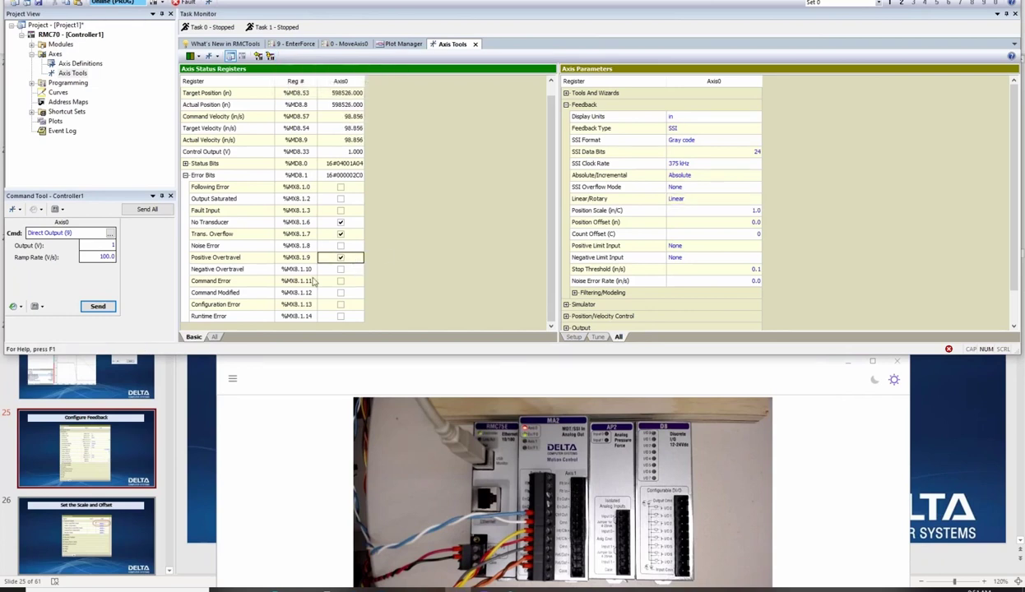
left_click(339, 234)
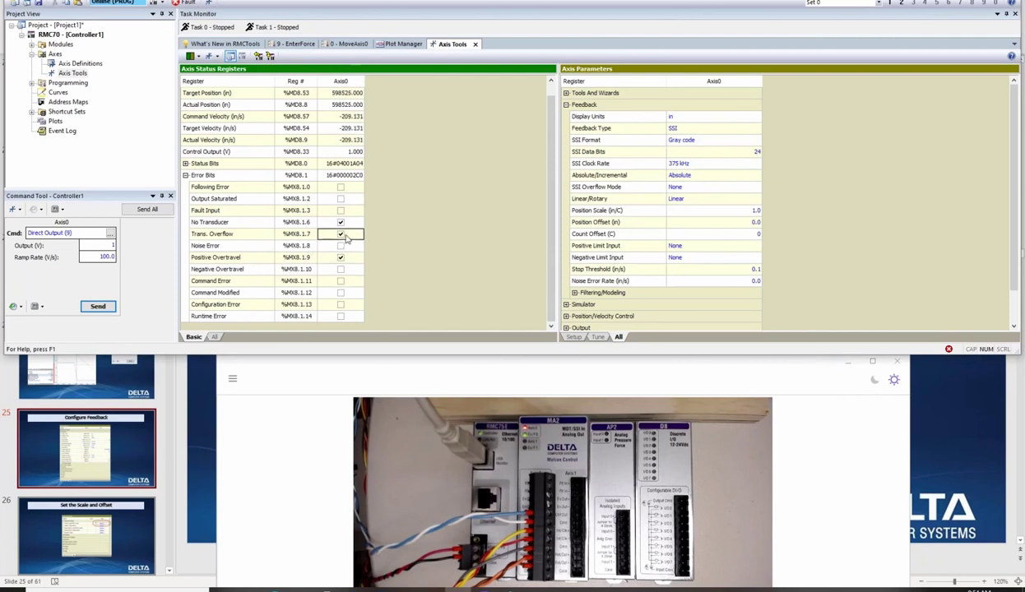
left_click(335, 222)
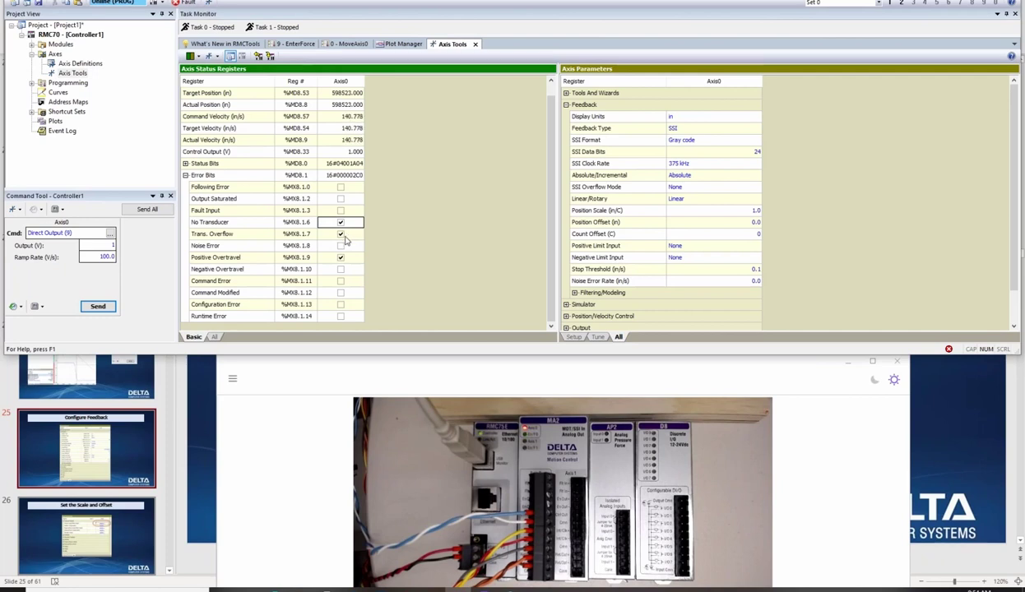
left_click(345, 237)
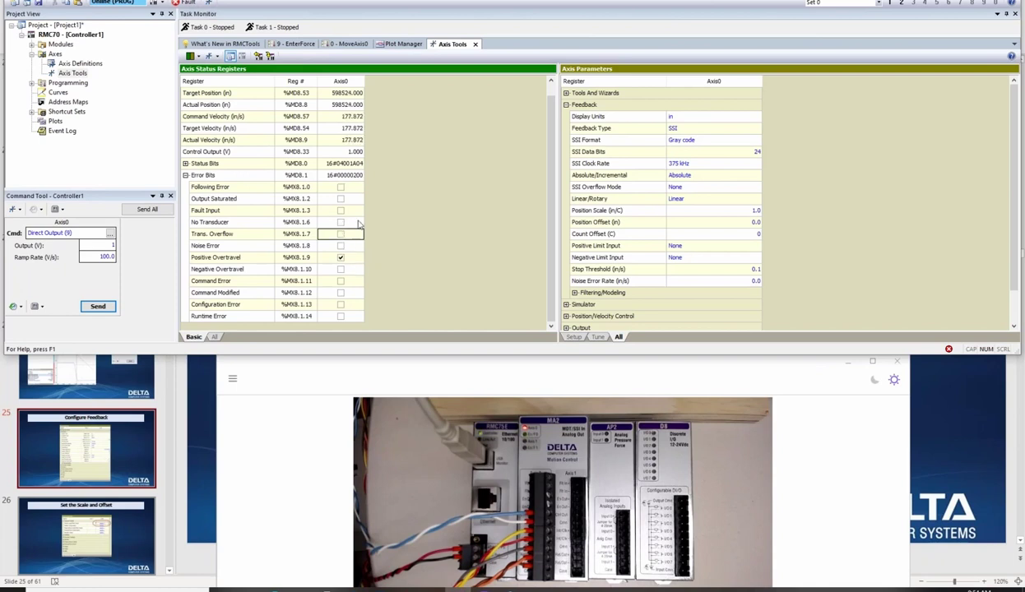
Recheck Axis0's transducer and Positive Overtravel error bits, and examine its Target Position and Actual Position.
left_click(346, 220)
left_click(349, 235)
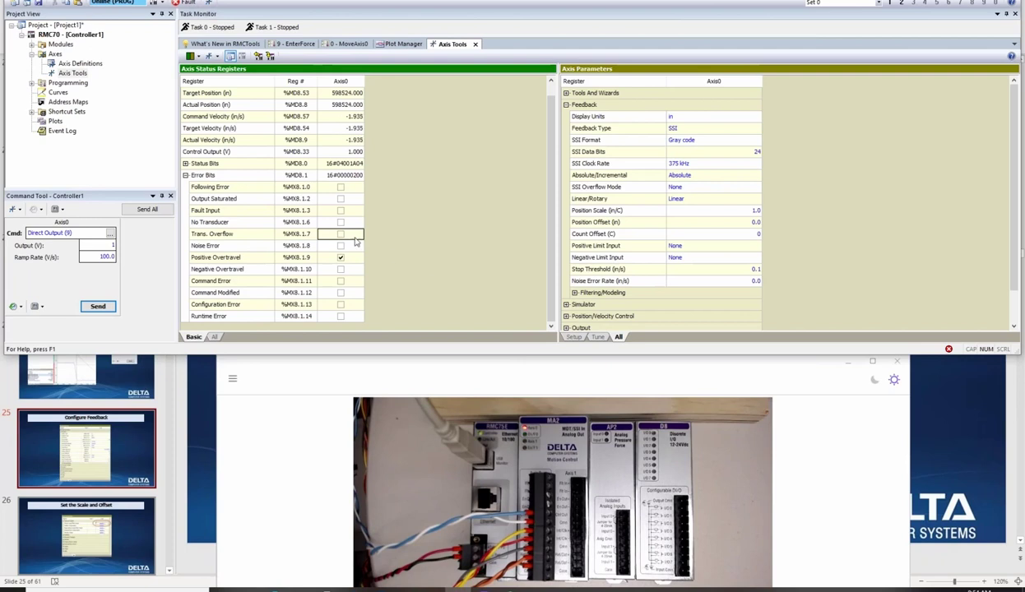
left_click(339, 256)
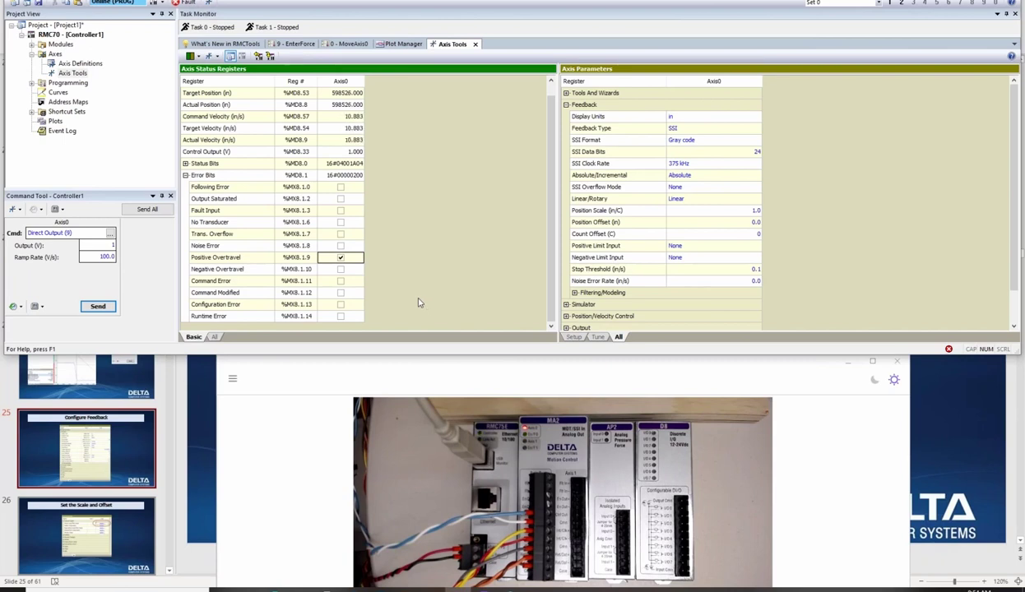
left_click(344, 96)
left_click(341, 105)
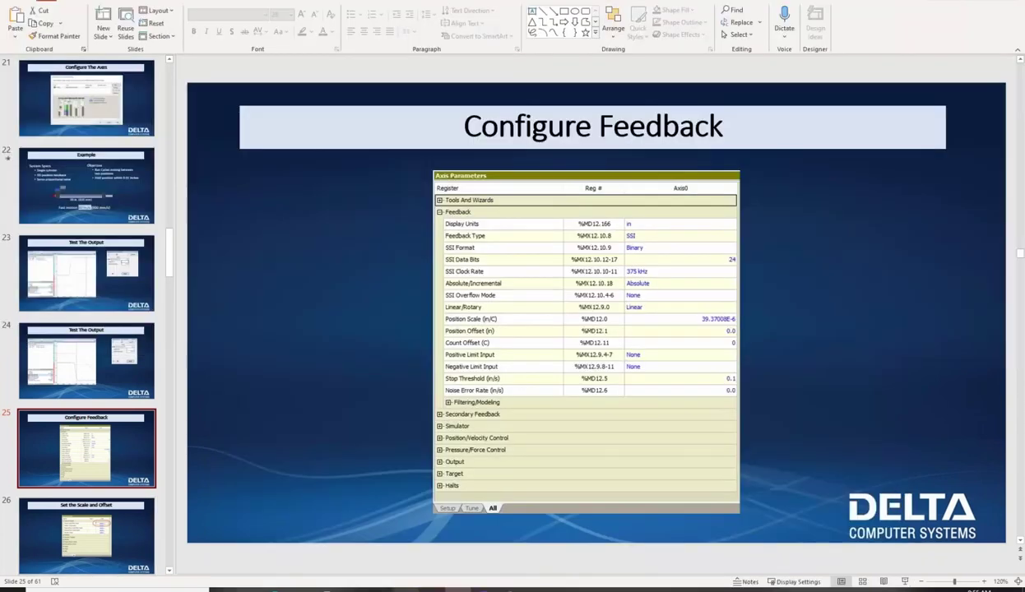
Present the Set the Scale and Offset slides full screen in PowerPoint, advancing to the Scale/Offset Wizard pages.
key("Down")
left_click(903, 581)
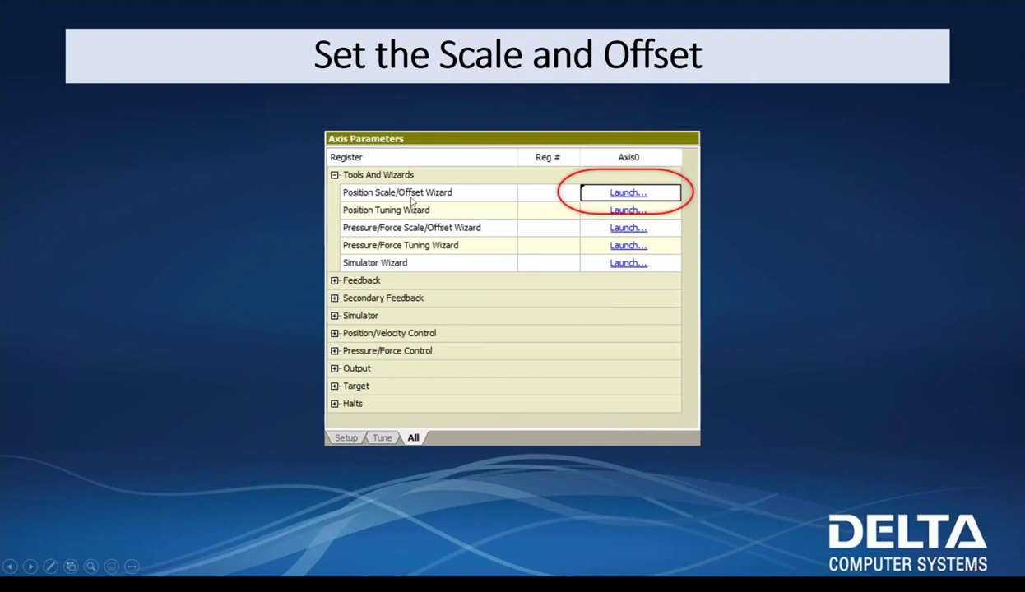
left_click(637, 203)
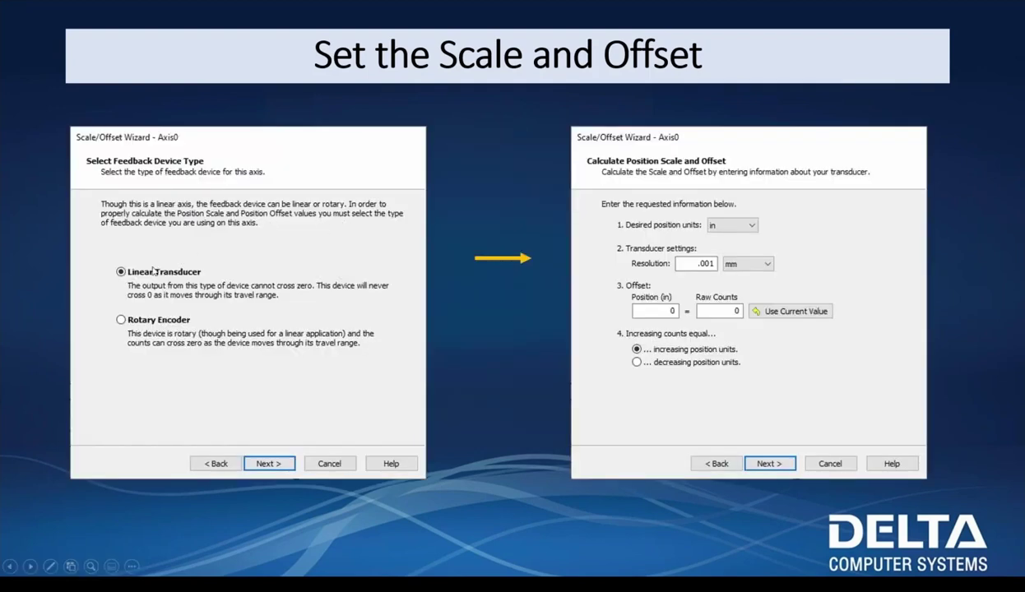
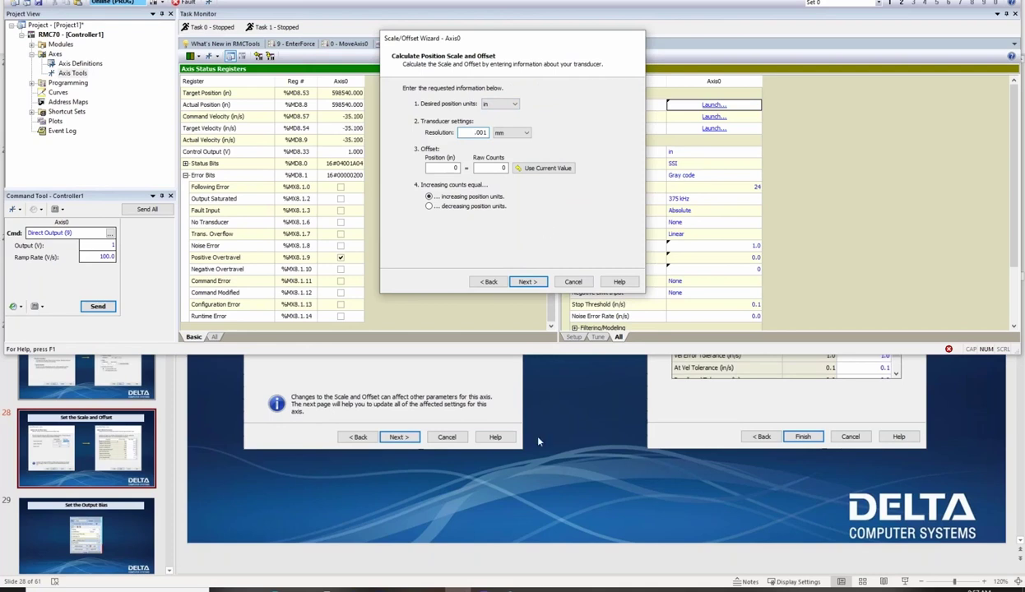
Bring up the camera window over RMCTools and change it to the second camera view showing the cylinder.
key("alt+Tab")
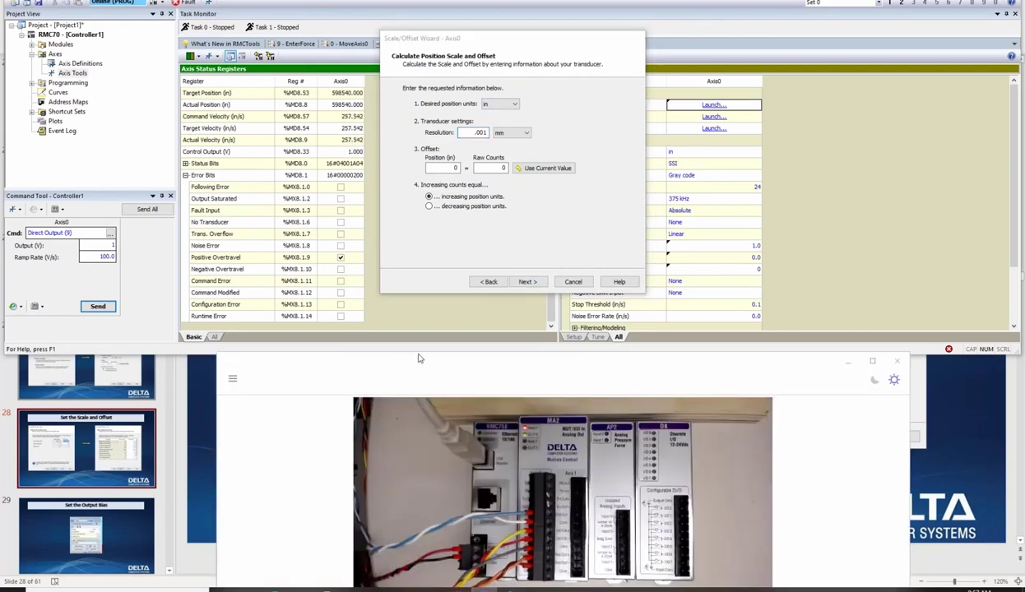
left_click_drag(434, 354, 441, 273)
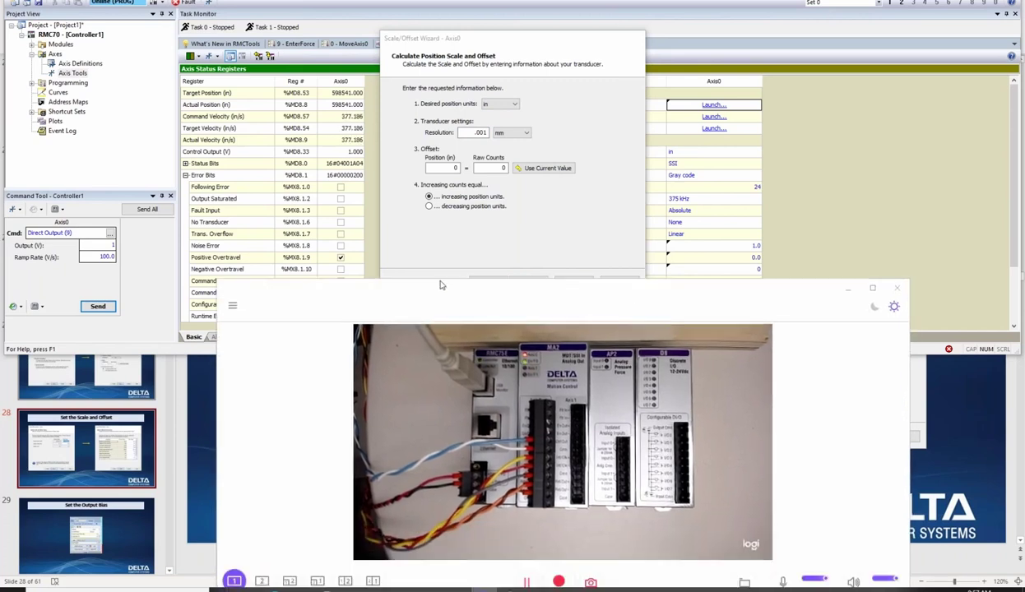
left_click(261, 572)
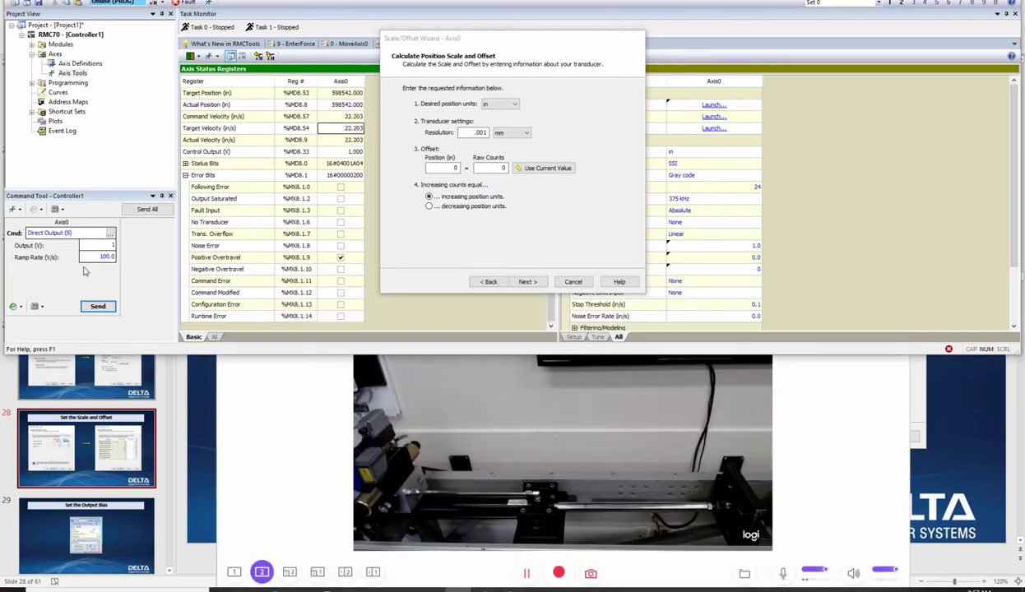
Drive Axis0 with a -1 V Direct Output, and use the current raw counts as the wizard's offset at position 0 in.
left_click(101, 247)
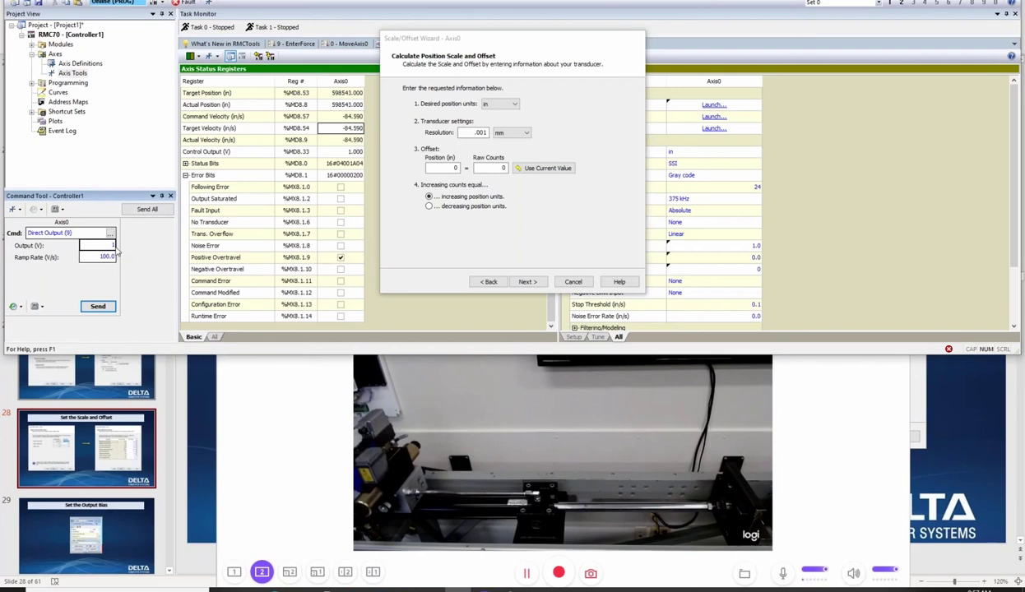
left_click(95, 305)
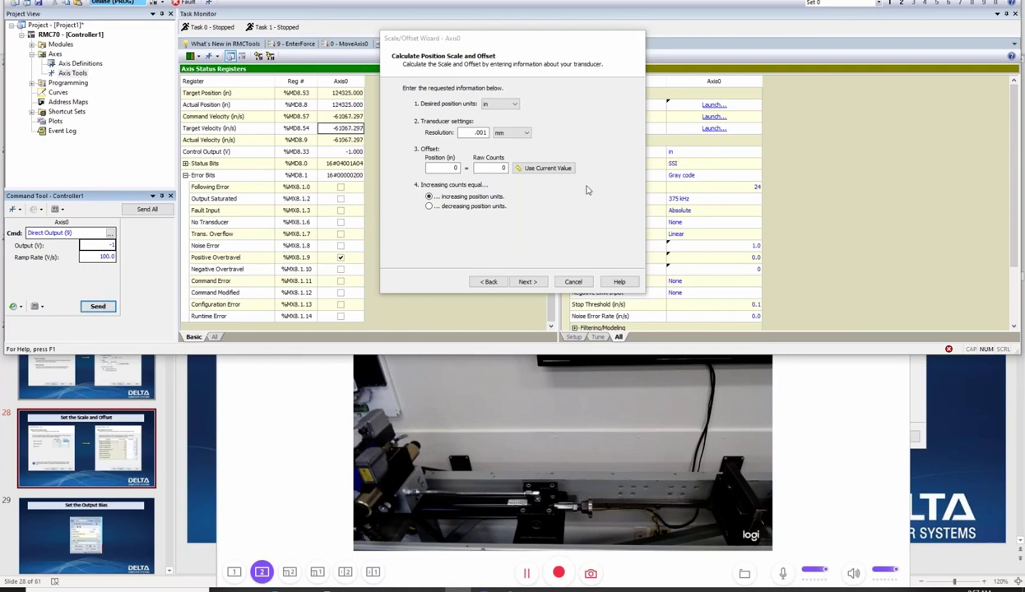
left_click(549, 169)
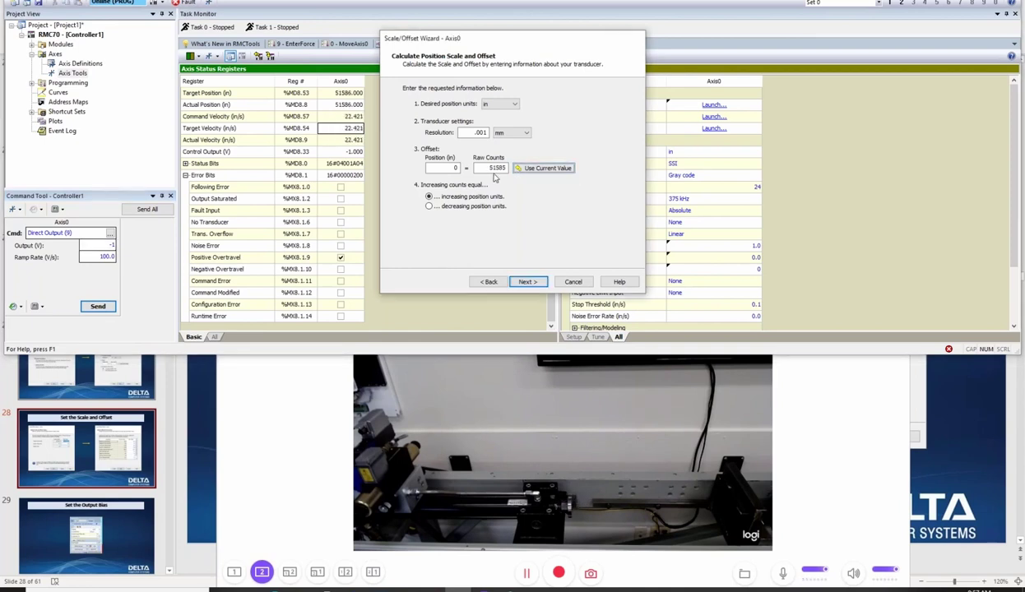
double_click(446, 168)
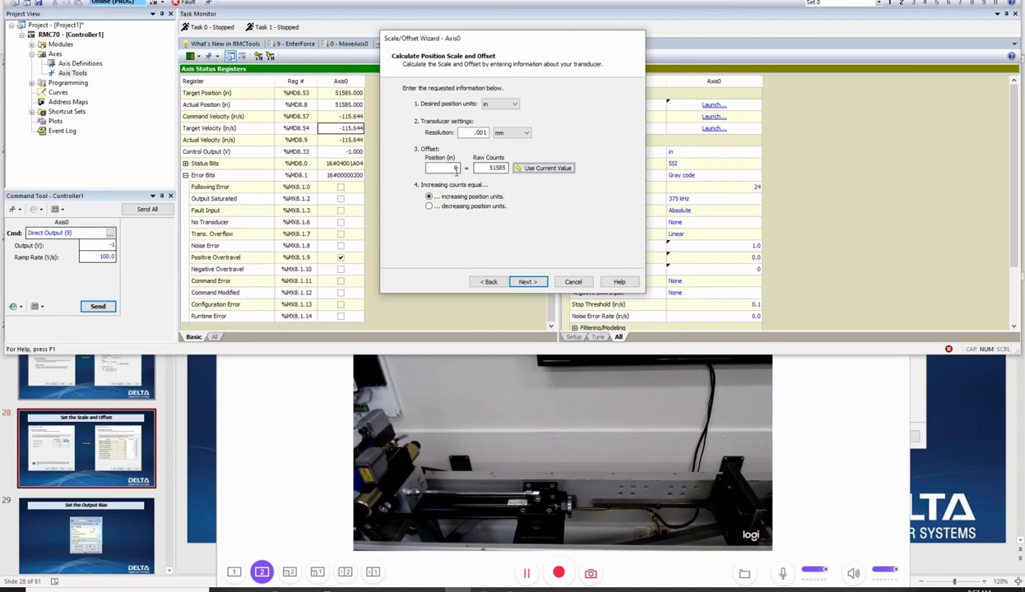
key("BackSpace")
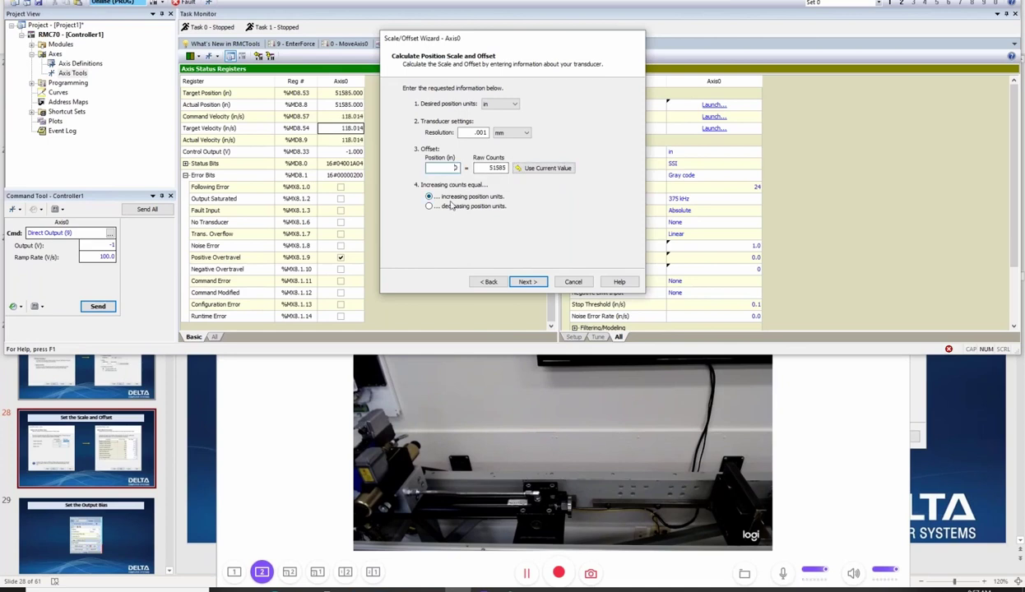
Accept the calculated scale, offset and affected parameters, finish the Scale/Offset Wizard, and download the Axis0 parameters to the controller.
left_click(530, 282)
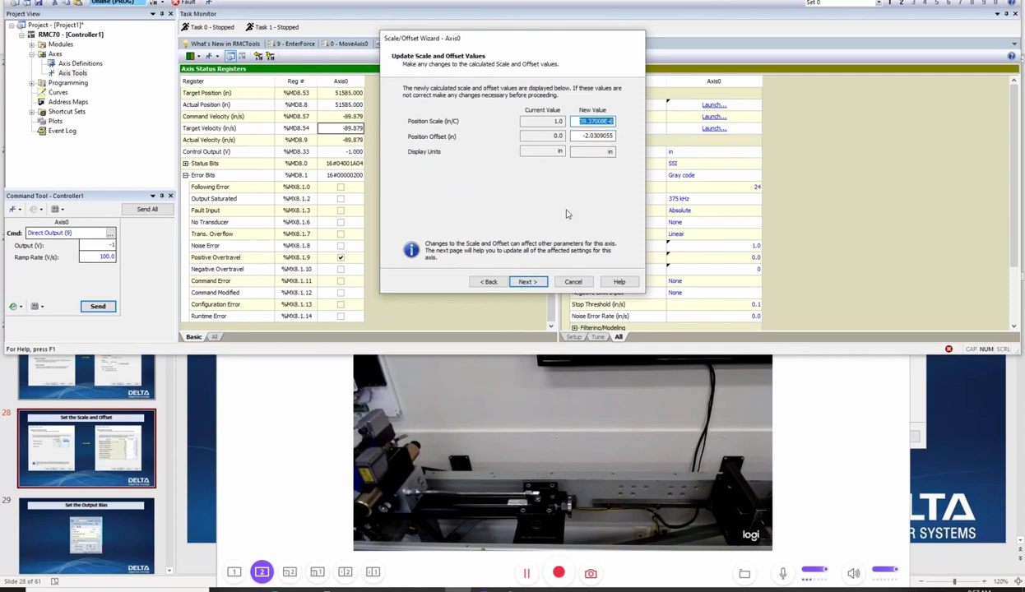
left_click(538, 285)
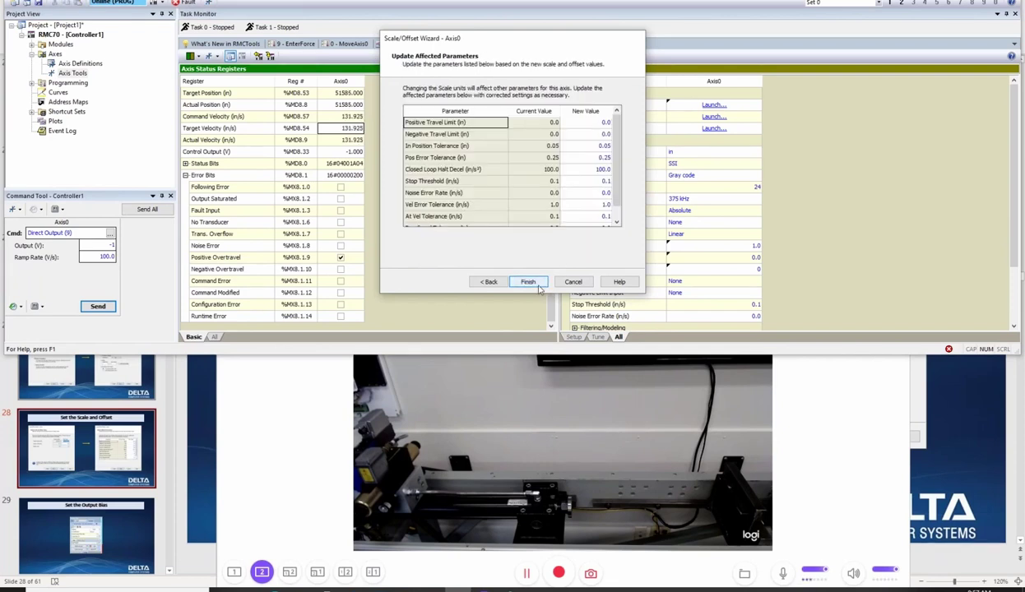
scroll(613, 168, "down", 1)
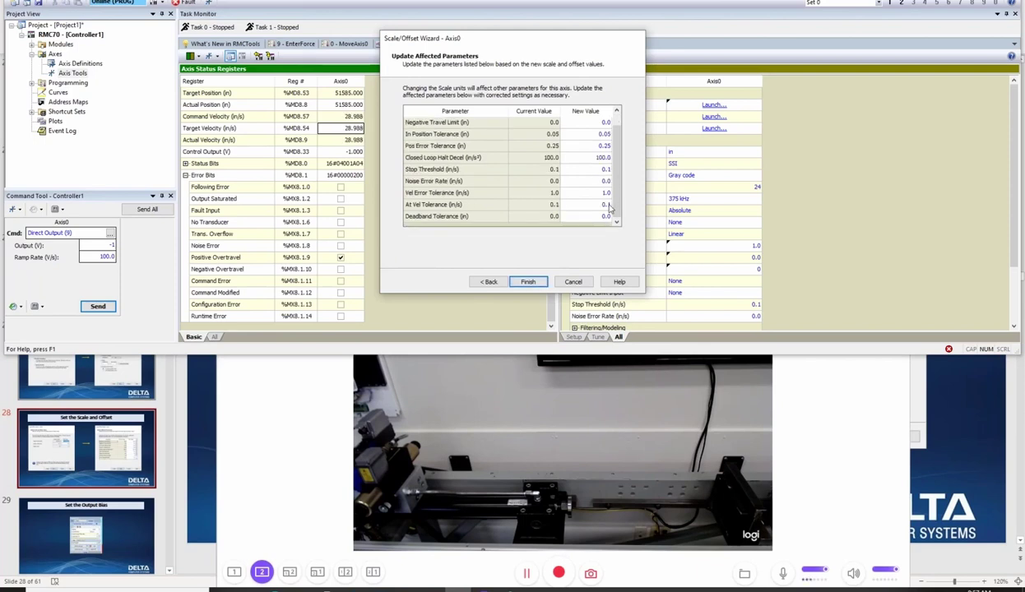
scroll(609, 208, "up", 1)
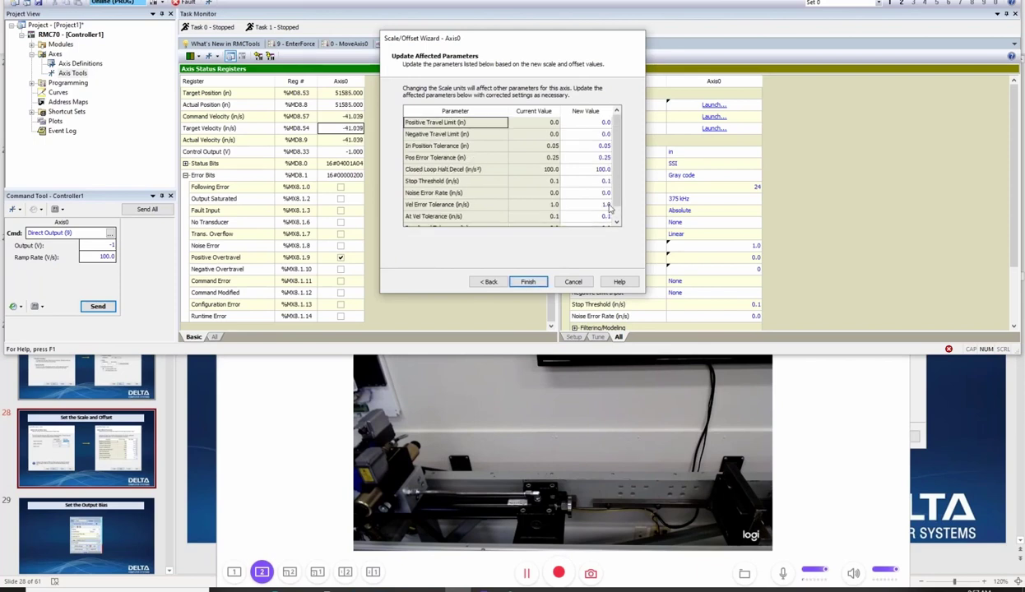
left_click(543, 284)
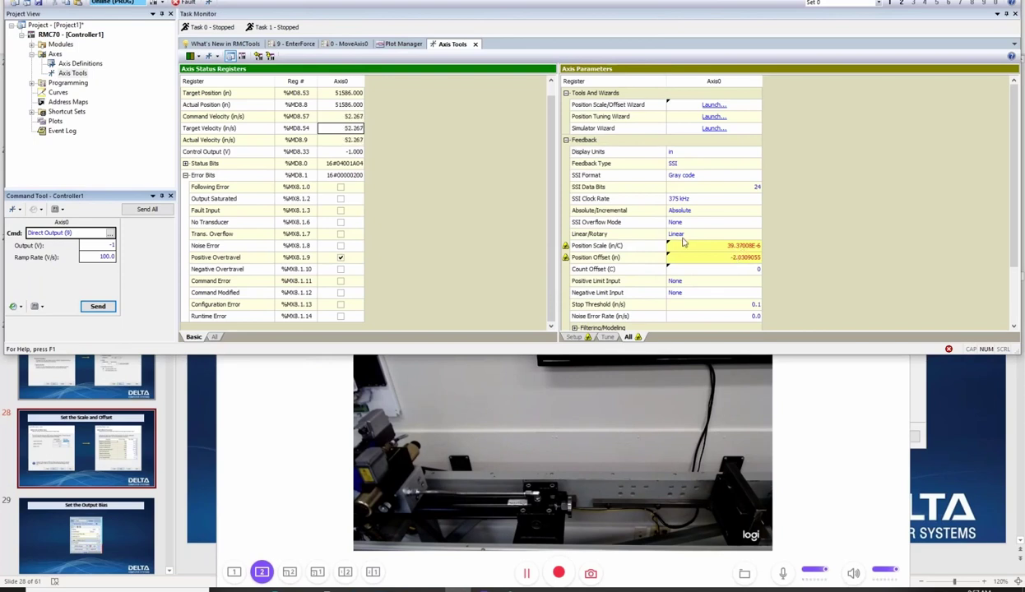
left_click(274, 61)
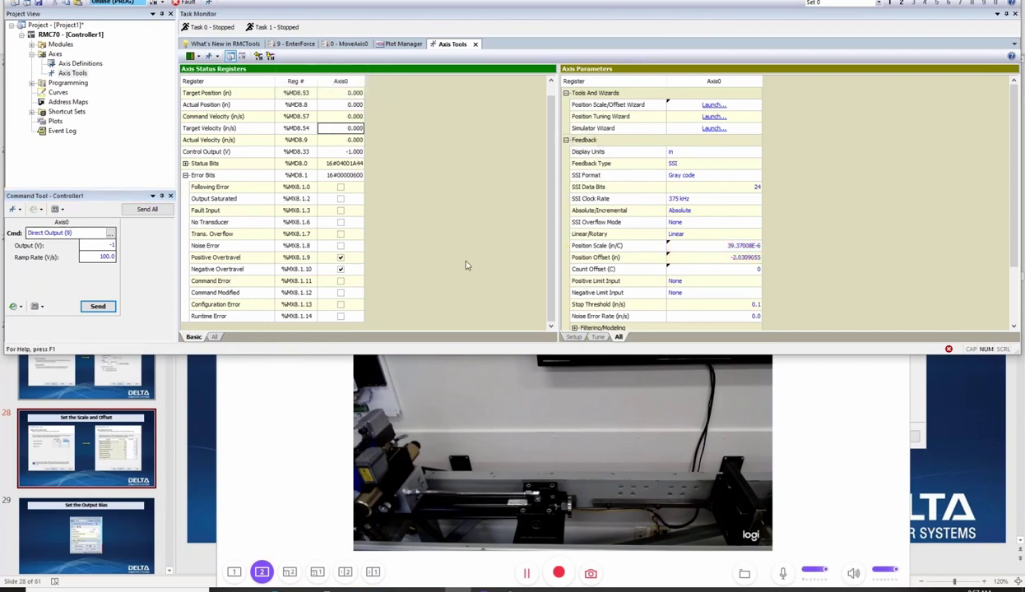
Check Axis0's Positive and Negative Overtravel error bits, and send a Direct Output of 1 V to extend the cylinder.
left_click(358, 260)
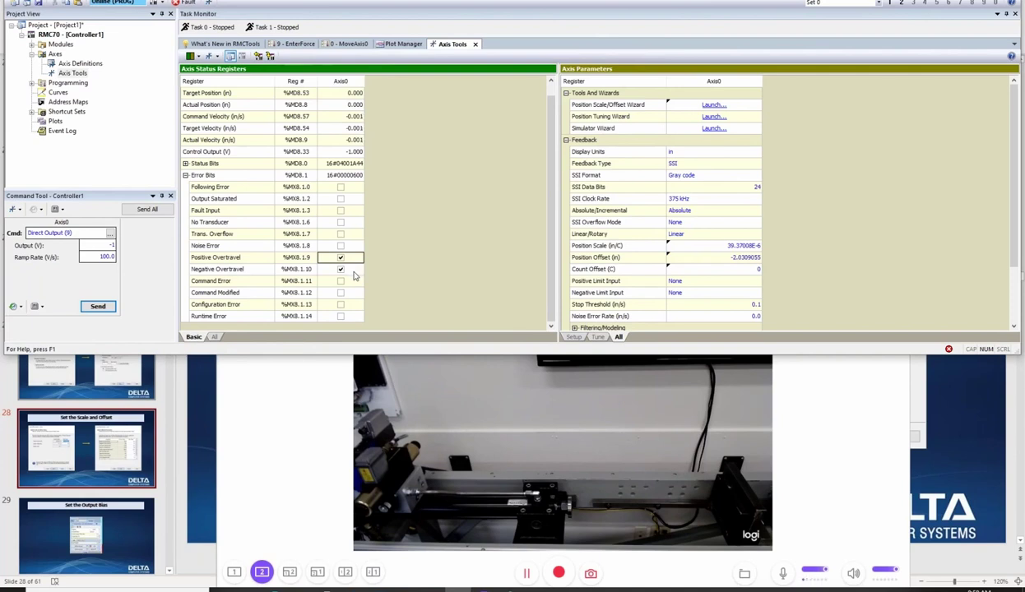
left_click(354, 272)
scroll(347, 220, "up", 1)
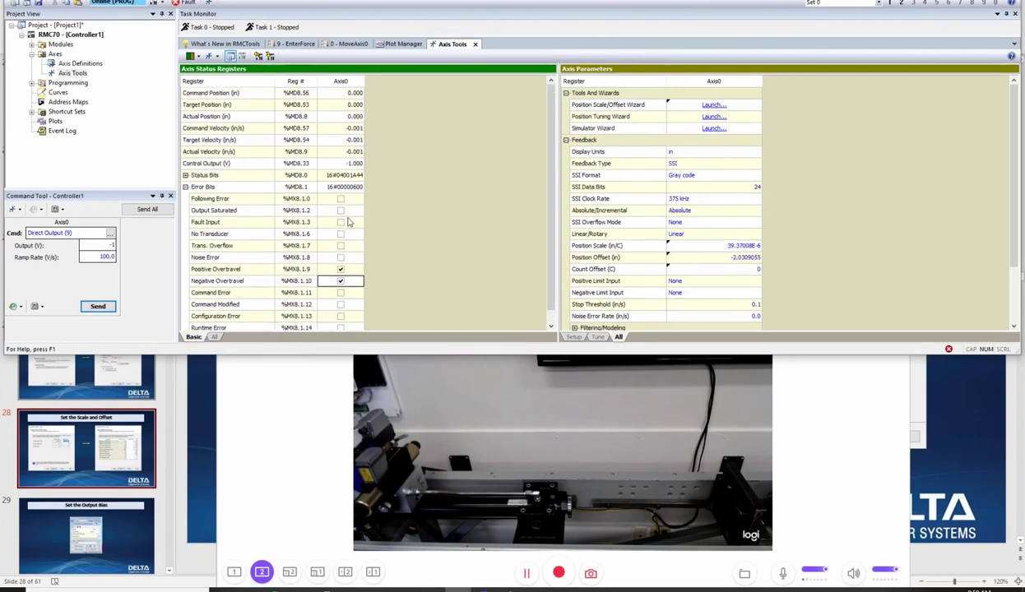
scroll(393, 288, "down", 1)
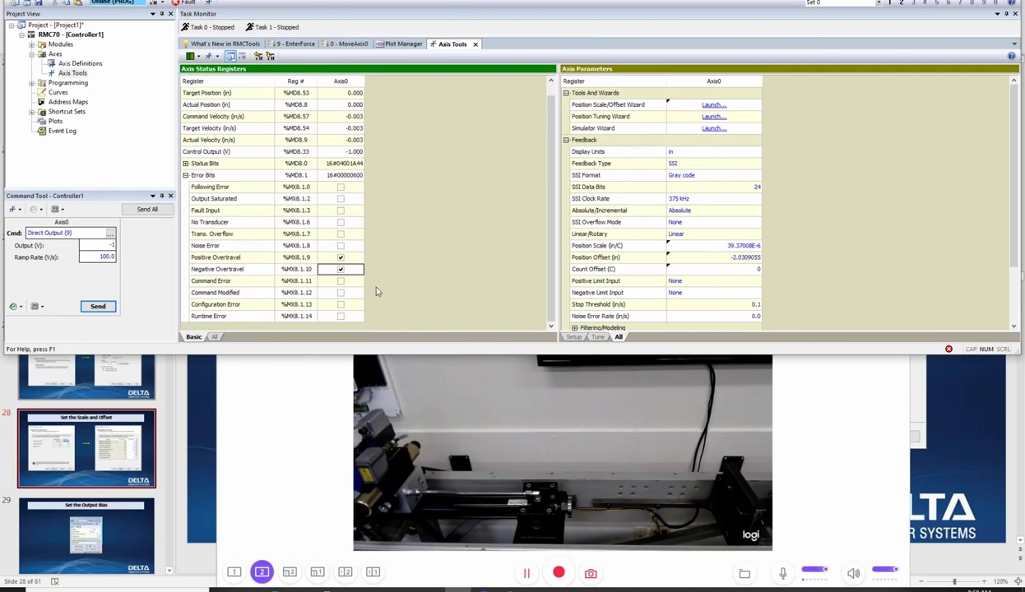
left_click(112, 247)
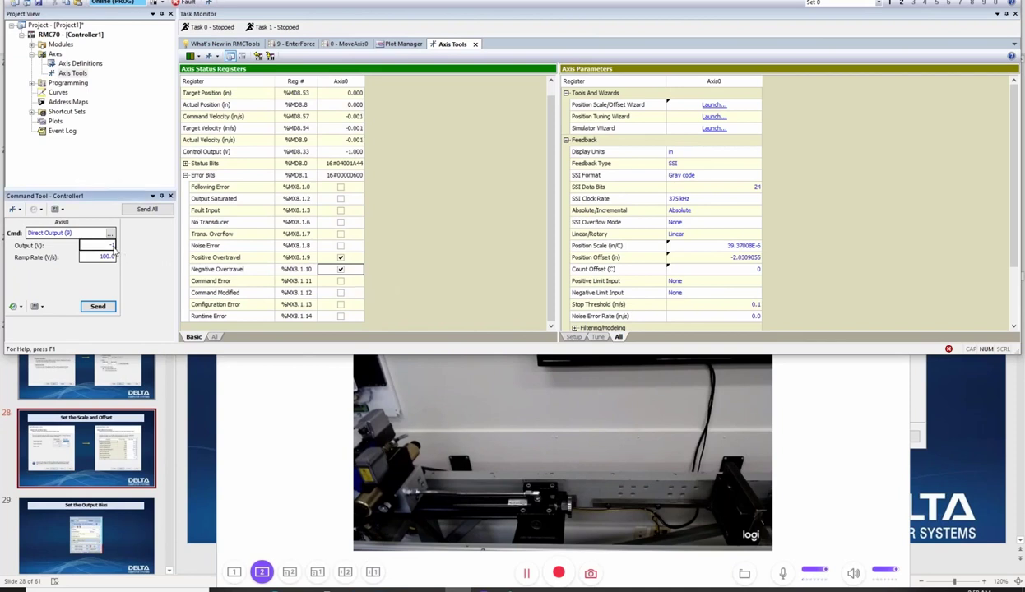
type("1")
key("Return")
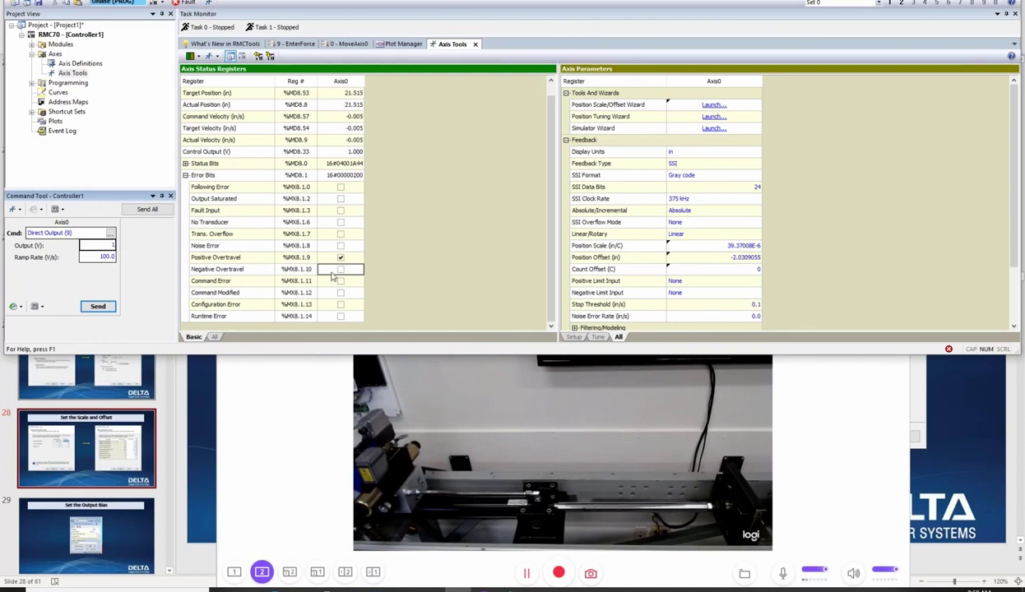
Recheck Axis0's Positive Overtravel bit, and expand the Target parameters to examine the Positive Travel Limit.
scroll(337, 280, "up", 1)
left_click(355, 269)
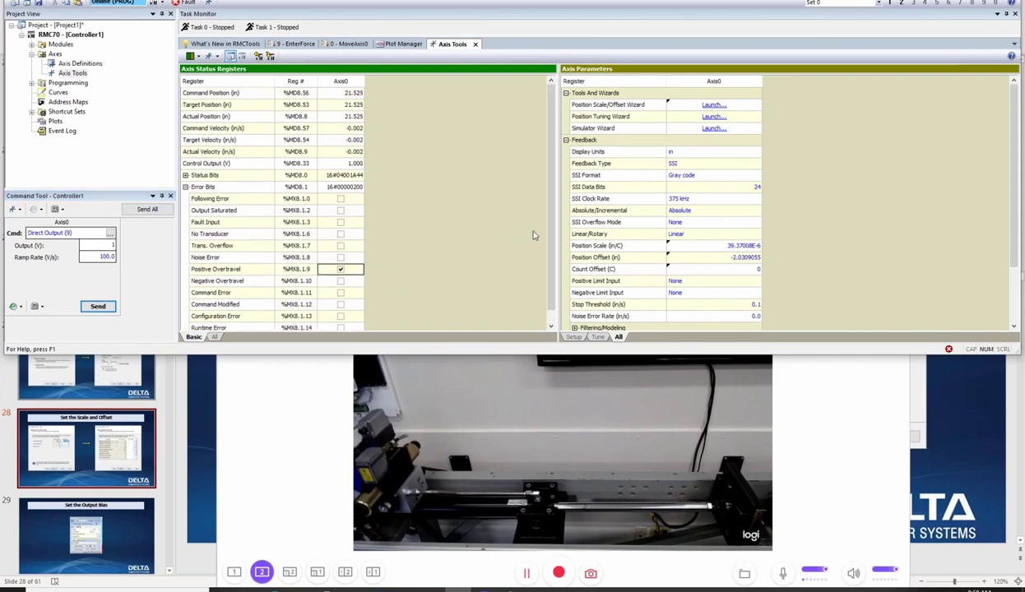
scroll(682, 253, "down", 2)
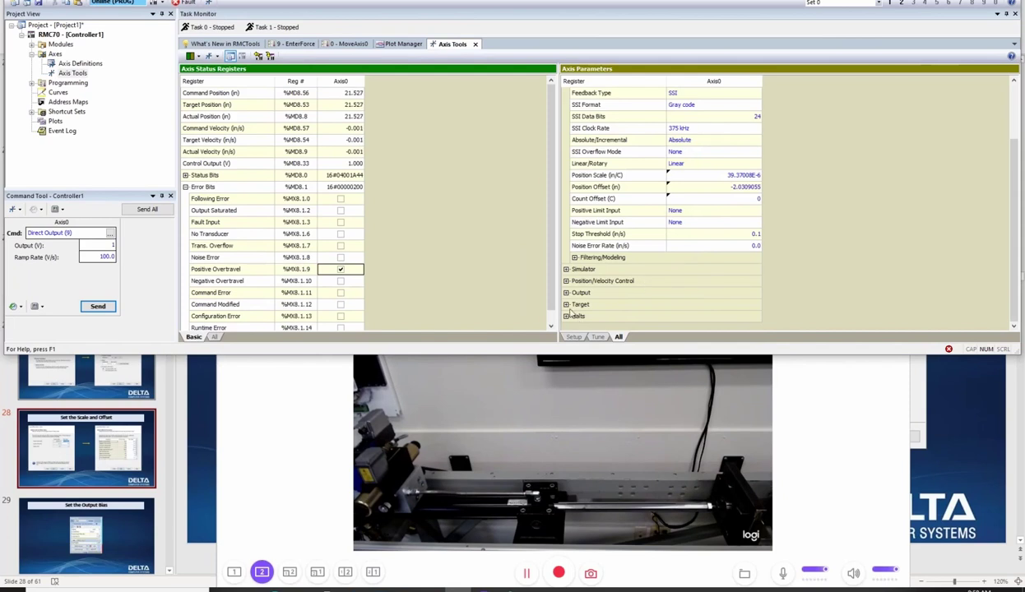
left_click(566, 306)
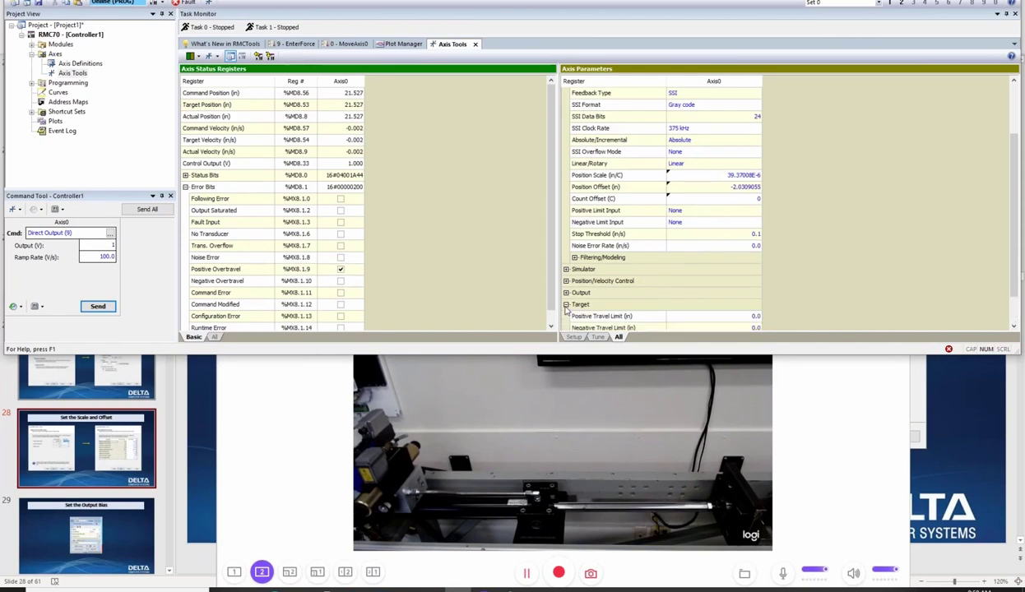
scroll(691, 279, "down", 1)
left_click(712, 282)
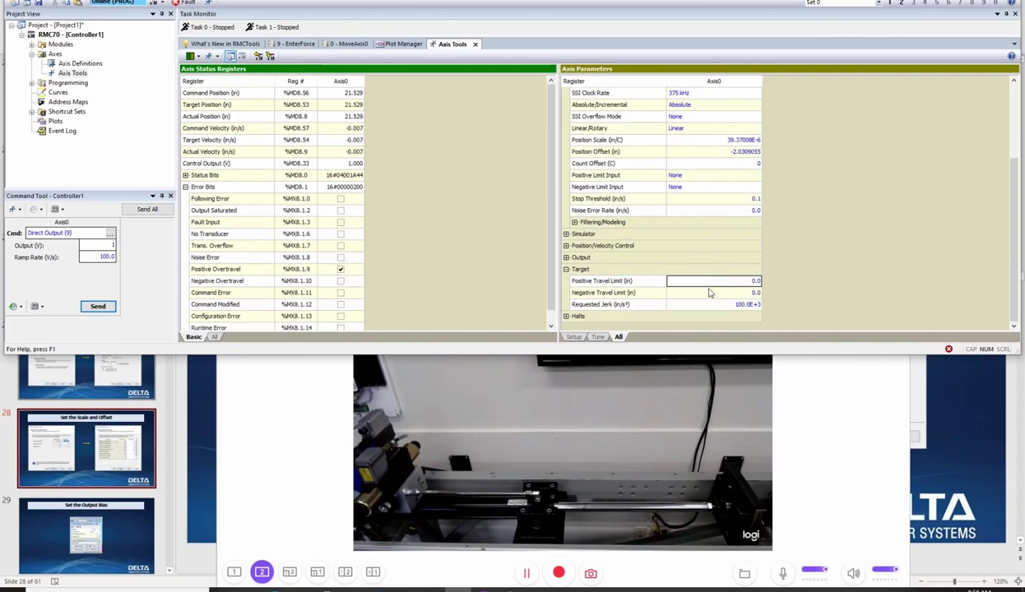
Check the Command Position while moving Axis0 with a Direct Output of -1 V followed by 1 V.
left_click(352, 95)
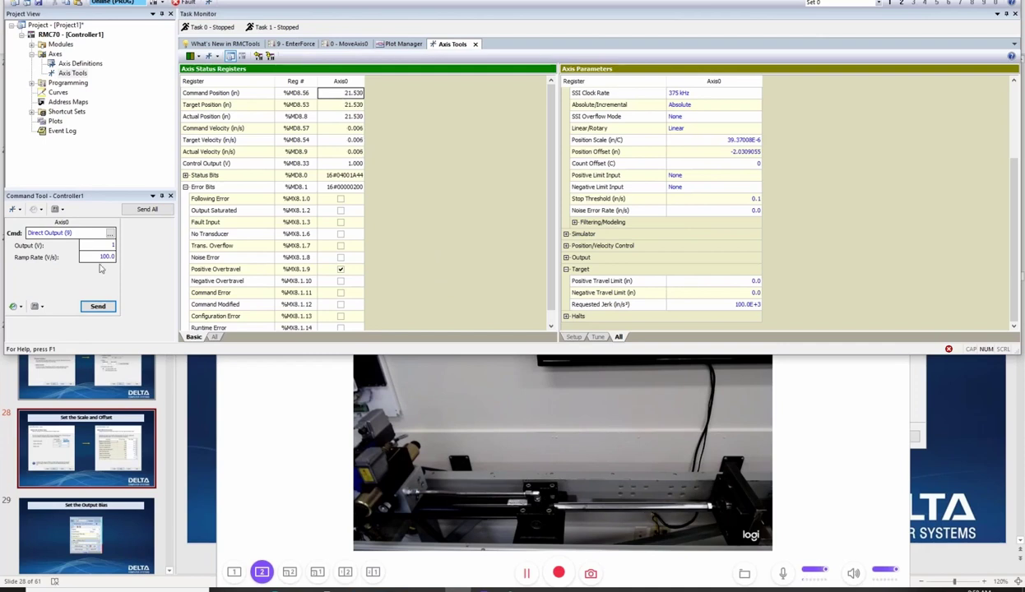
left_click(164, 284)
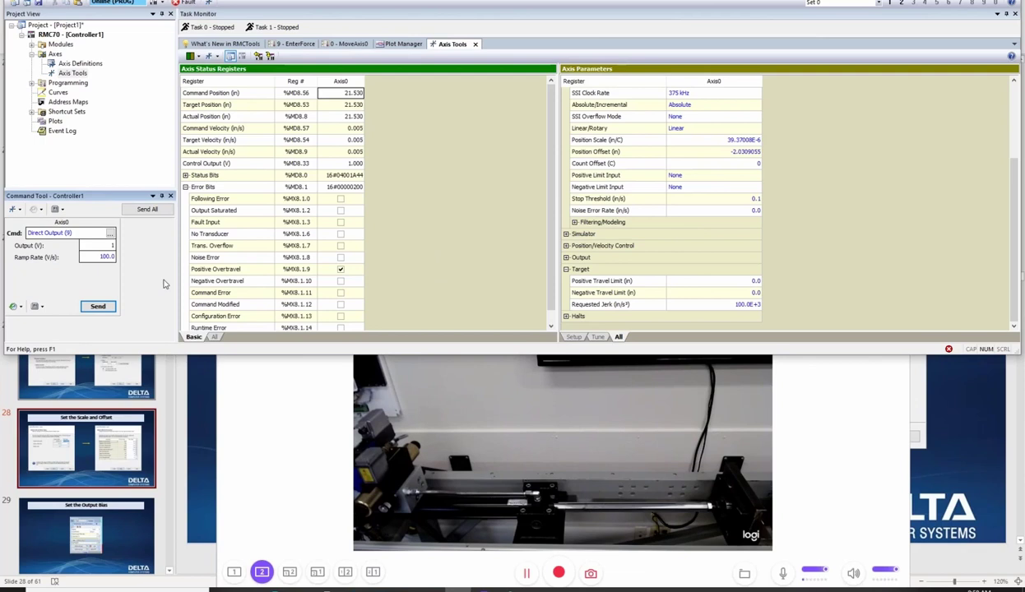
key("Return")
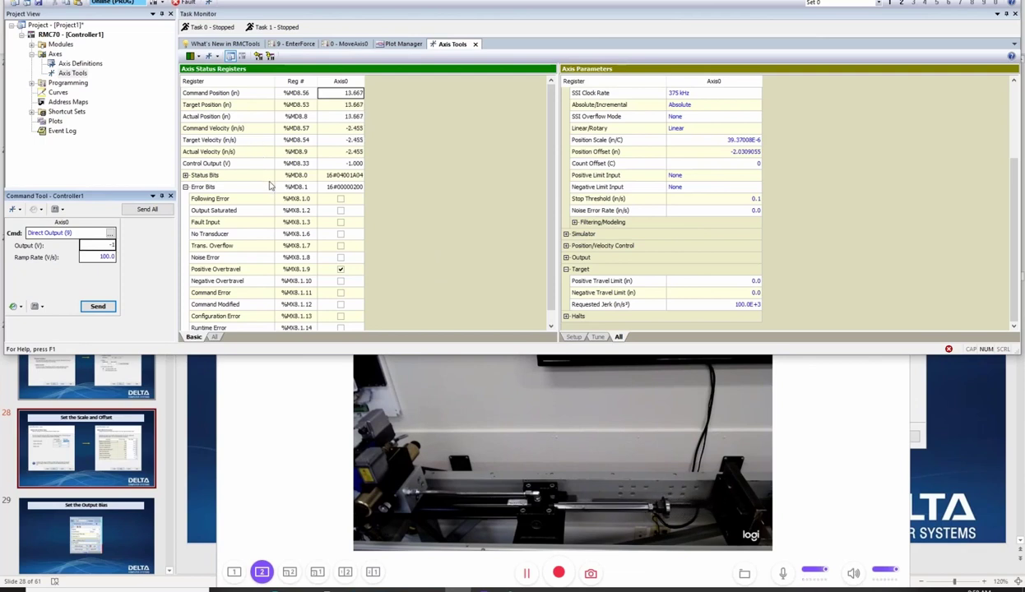
type("1")
key("Return")
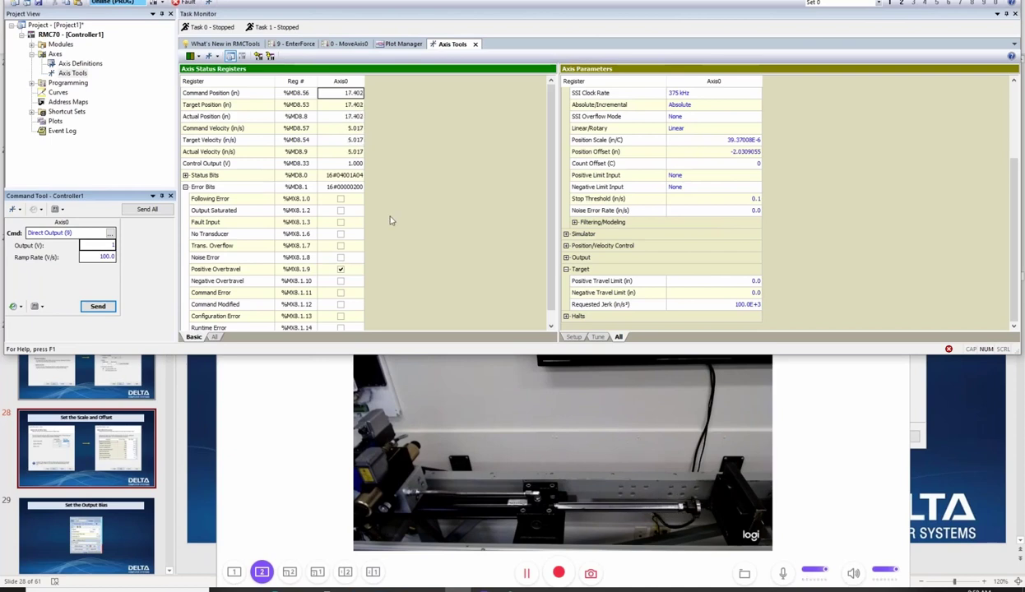
Set Axis0's Positive Travel Limit to 23 in based on the extended position, and download the parameter to the controller.
left_click(687, 280)
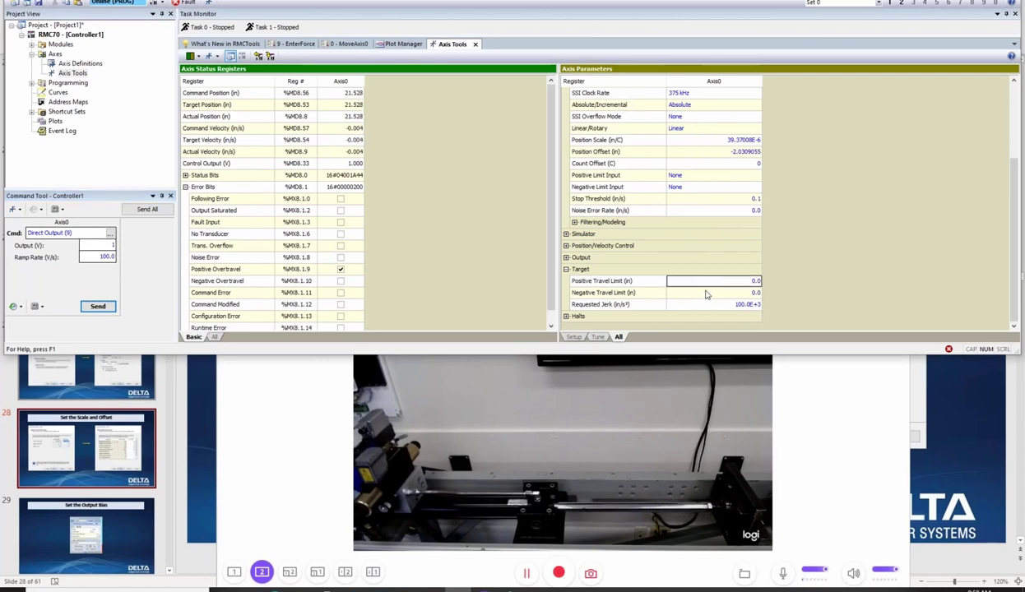
left_click(340, 95)
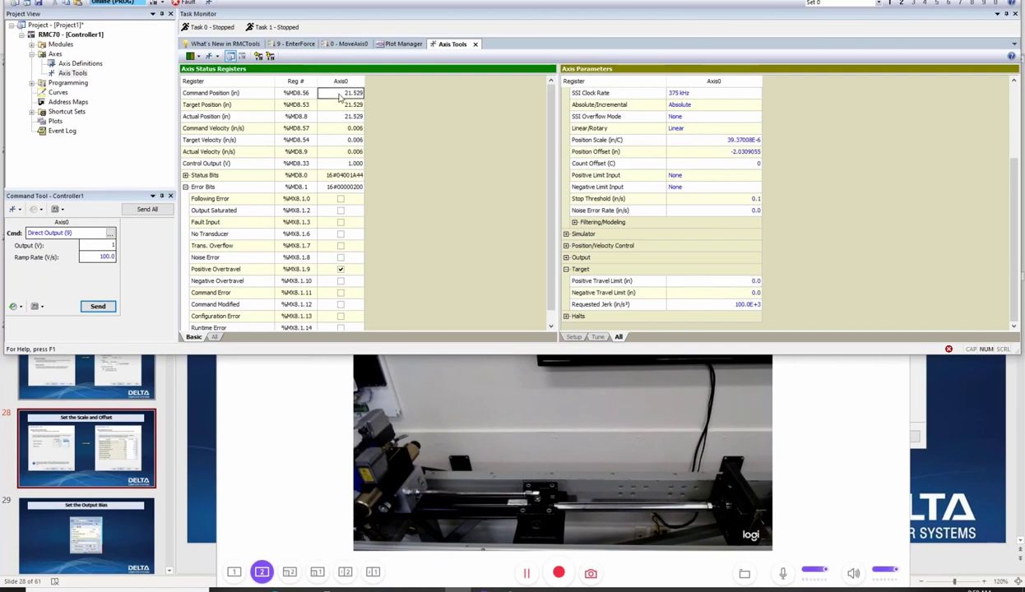
left_click(727, 284)
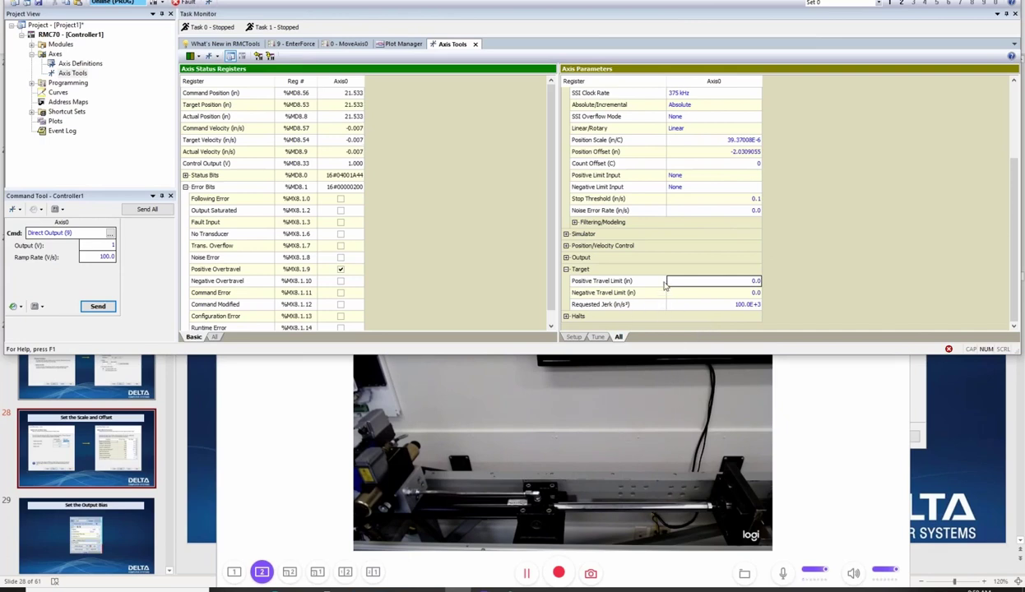
type("23")
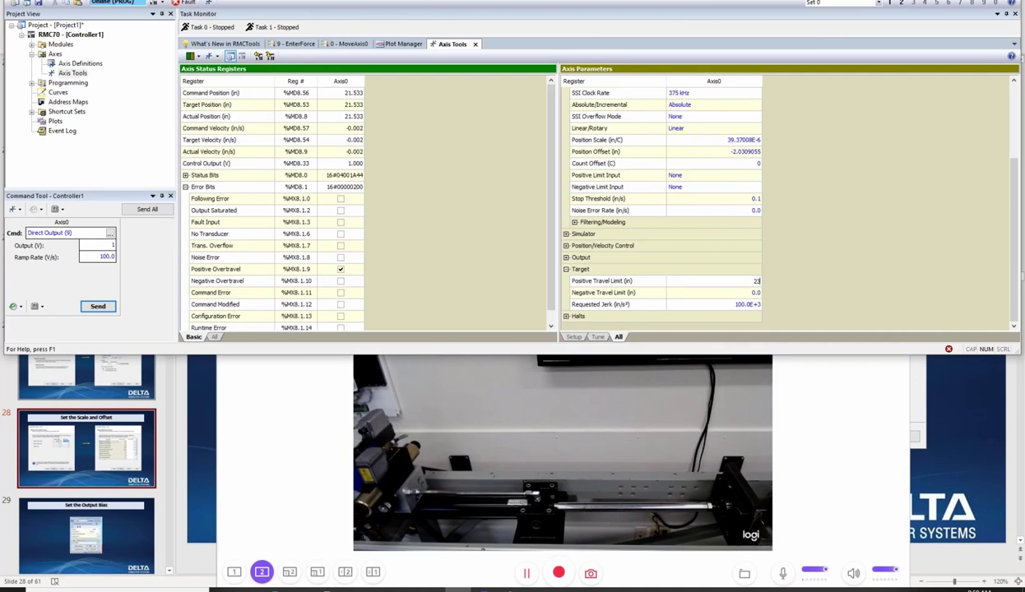
key("Return")
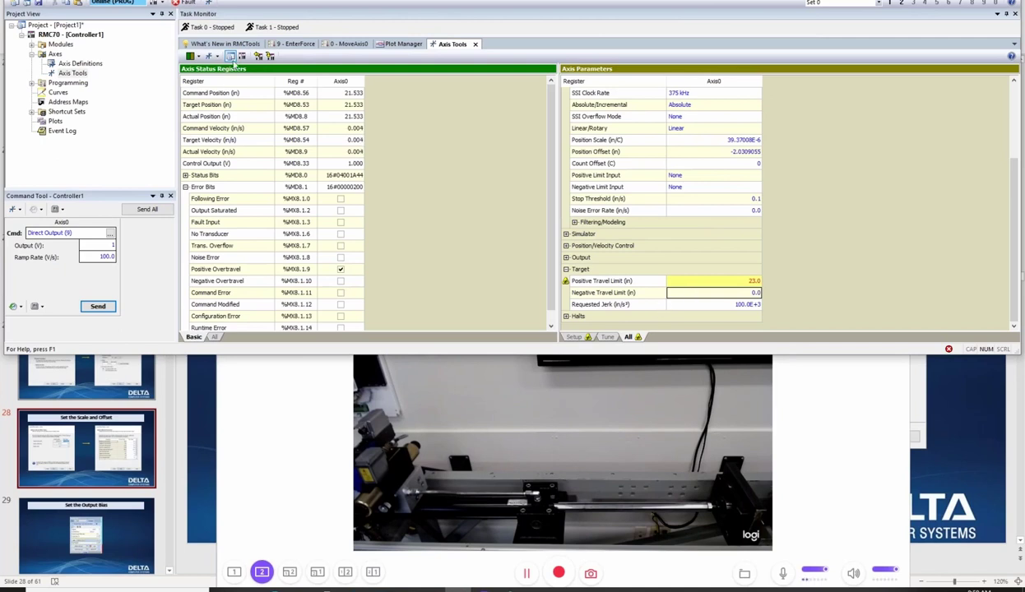
left_click(270, 56)
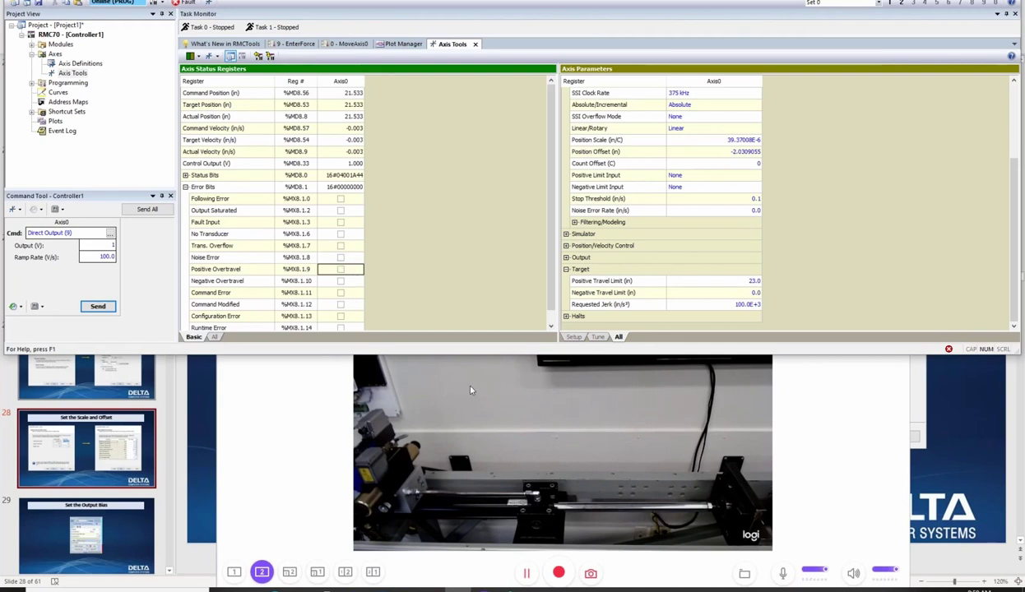
Review Axis0's full list of error bits, and check the controller's indicator lights in the first camera view.
scroll(305, 246, "down", 1)
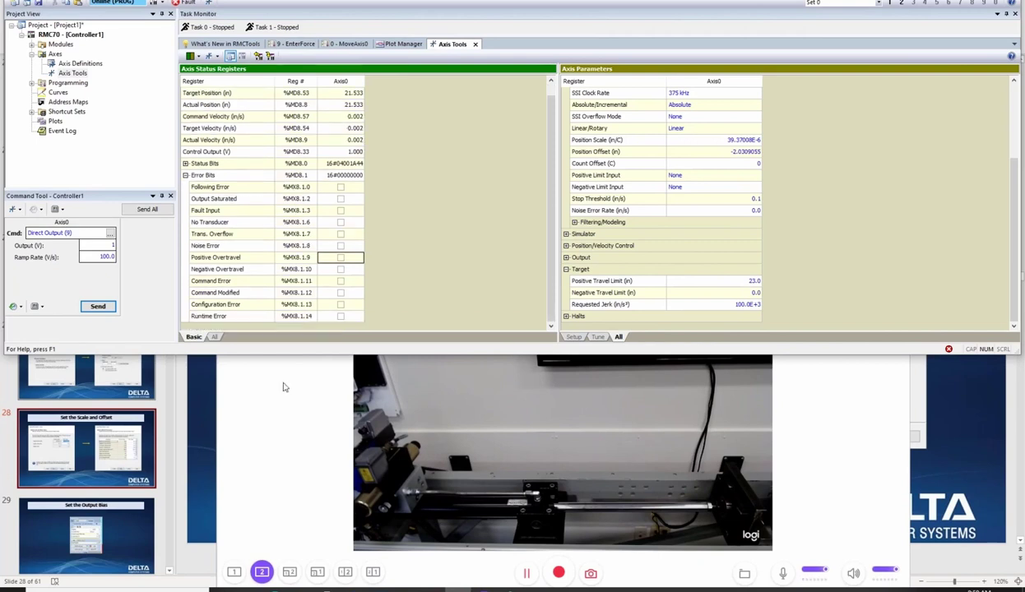
left_click(234, 572)
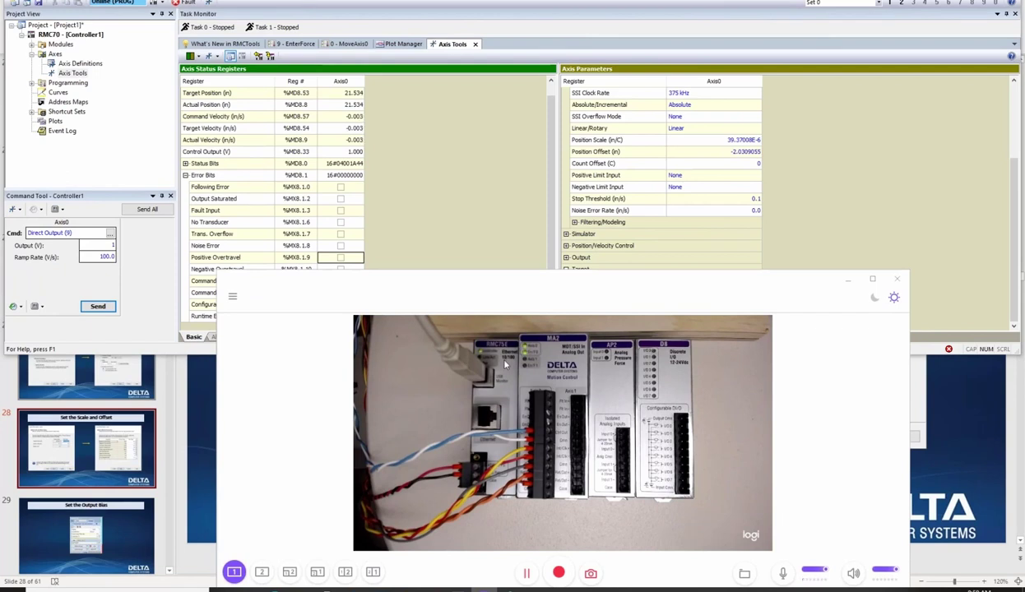
left_click(507, 212)
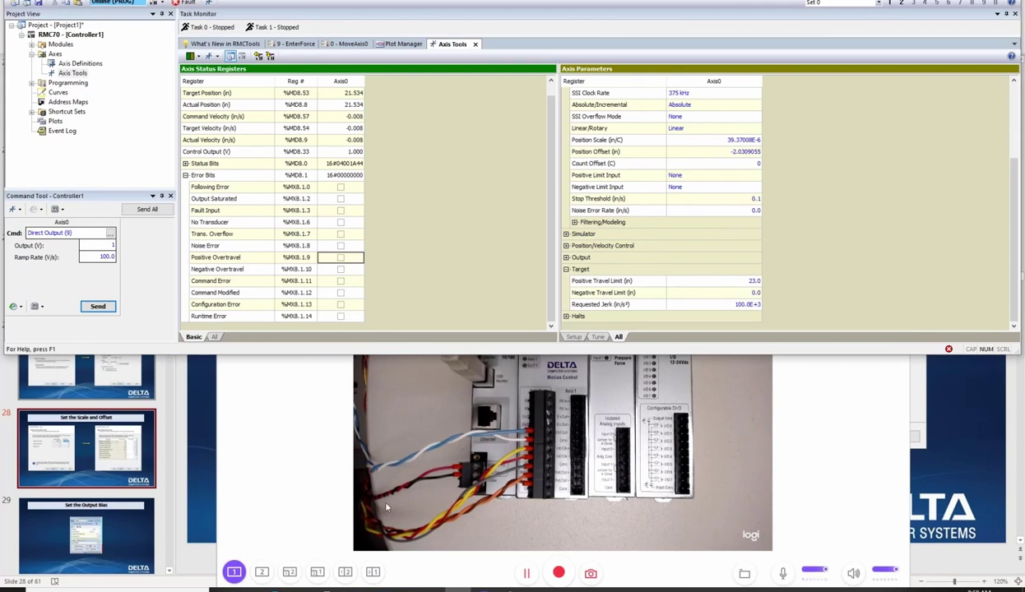
Switch to PowerPoint and present the Set the Output Bias slide full screen.
left_click(114, 515)
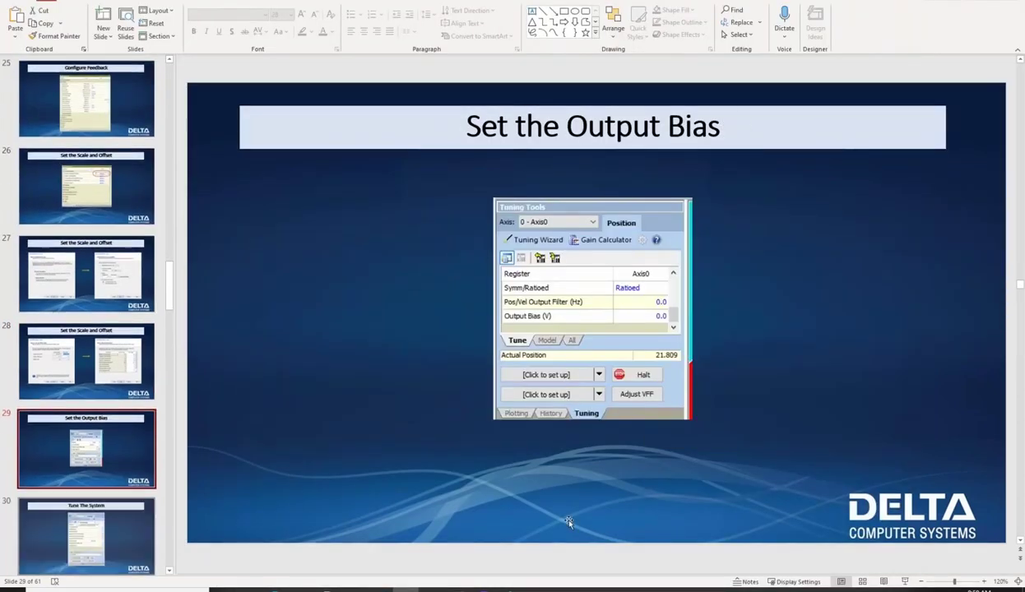
left_click(904, 583)
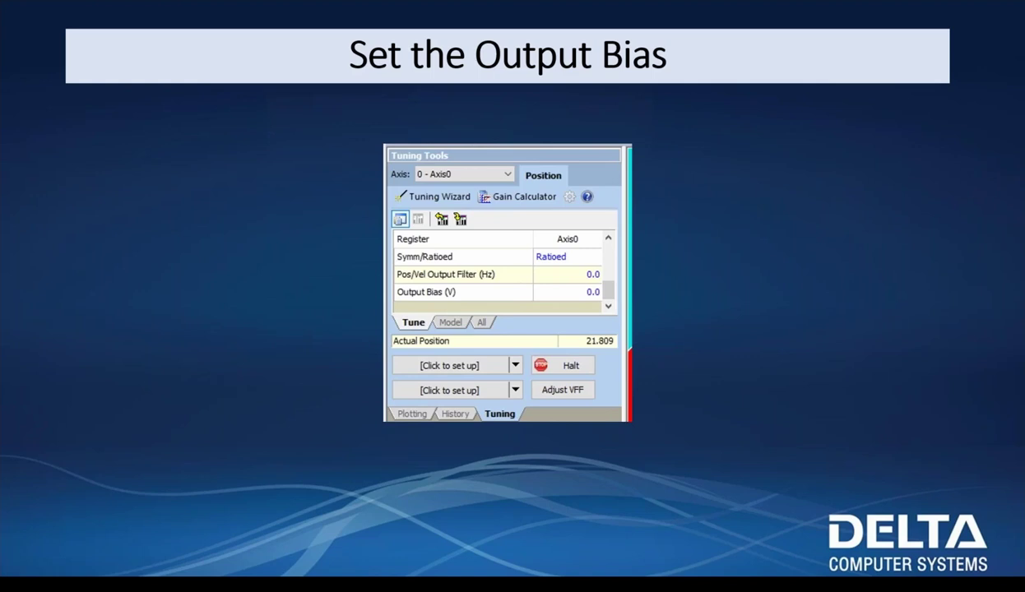
Switch to RMCTools, set Axis0's Output Bias to -0.171 V, and download the parameter to the controller.
key("Escape")
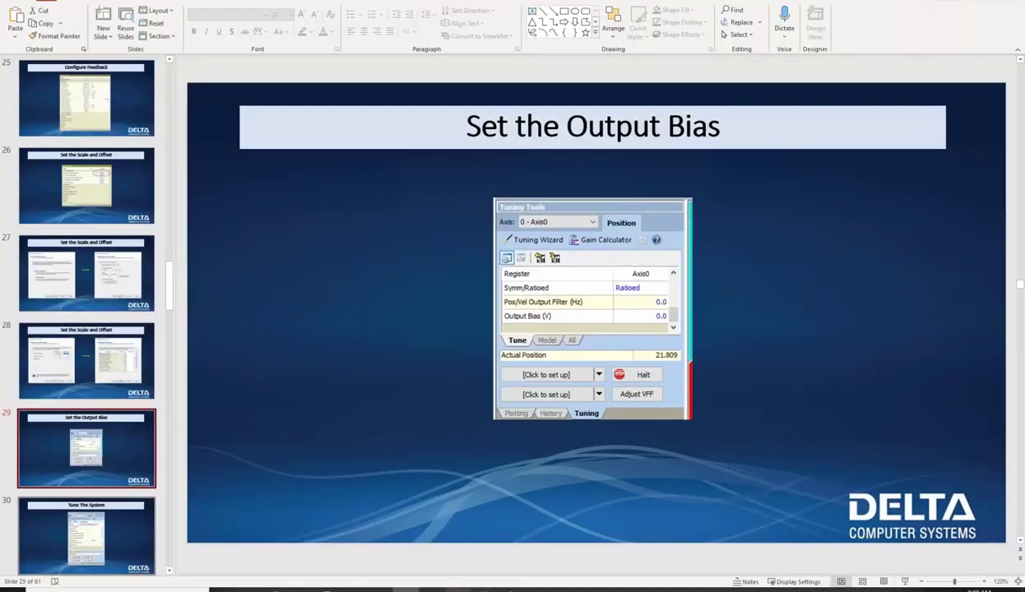
left_click(469, 573)
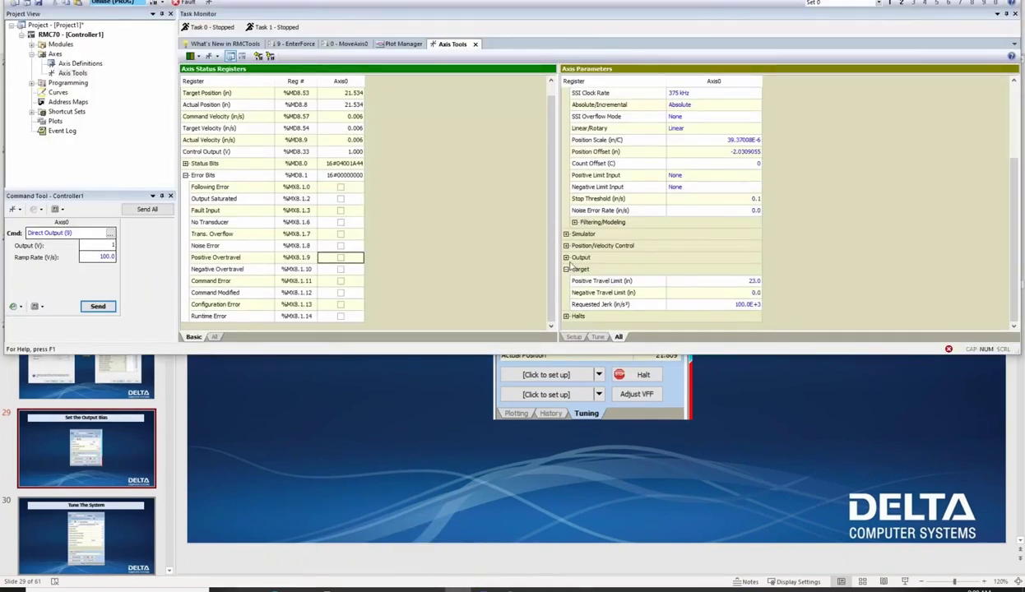
left_click(566, 269)
left_click(566, 292)
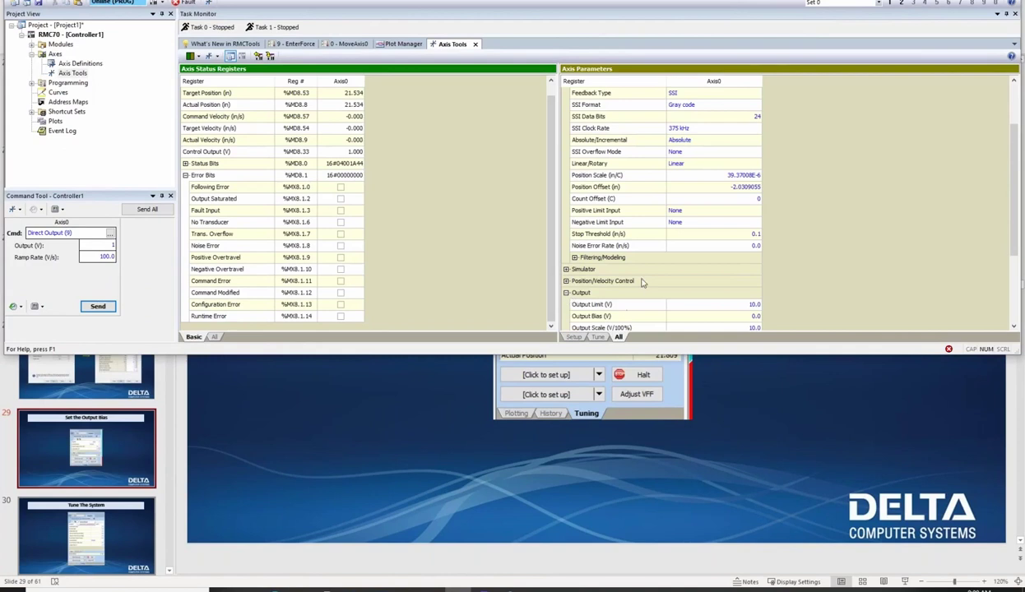
scroll(627, 276, "down", 2)
left_click(715, 247)
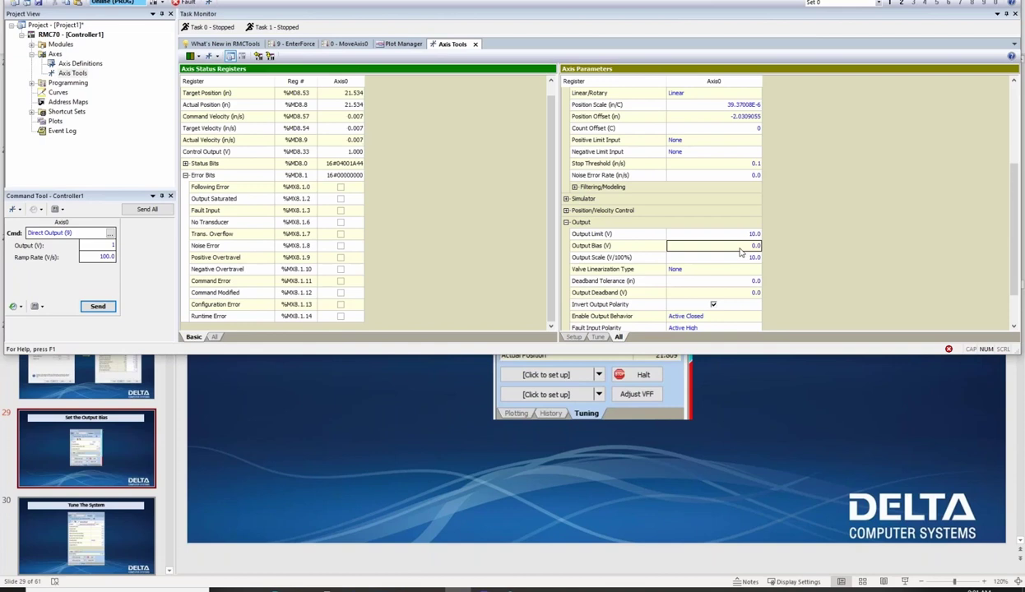
type("-0.171")
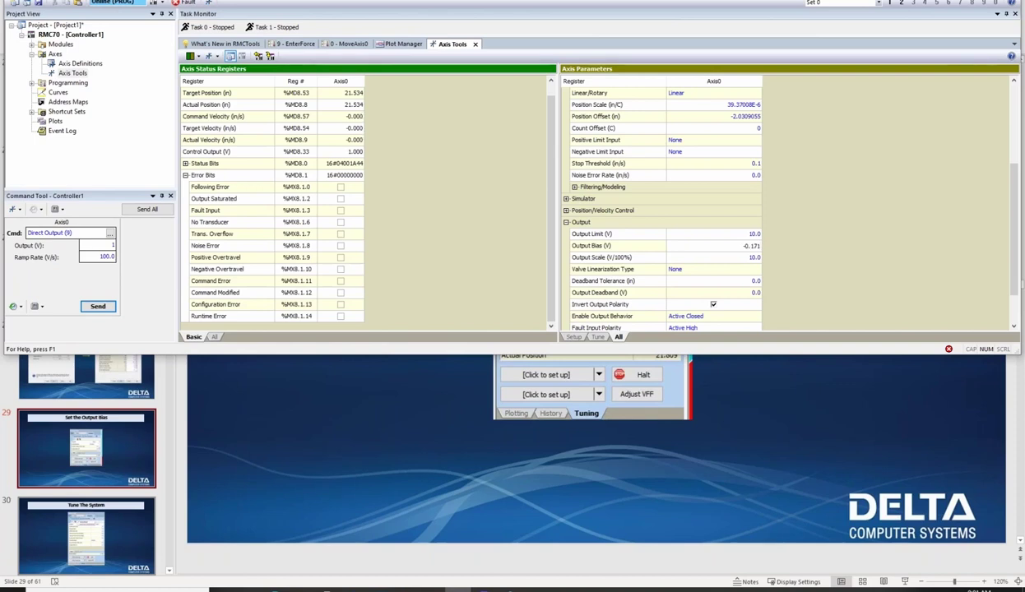
key("Return")
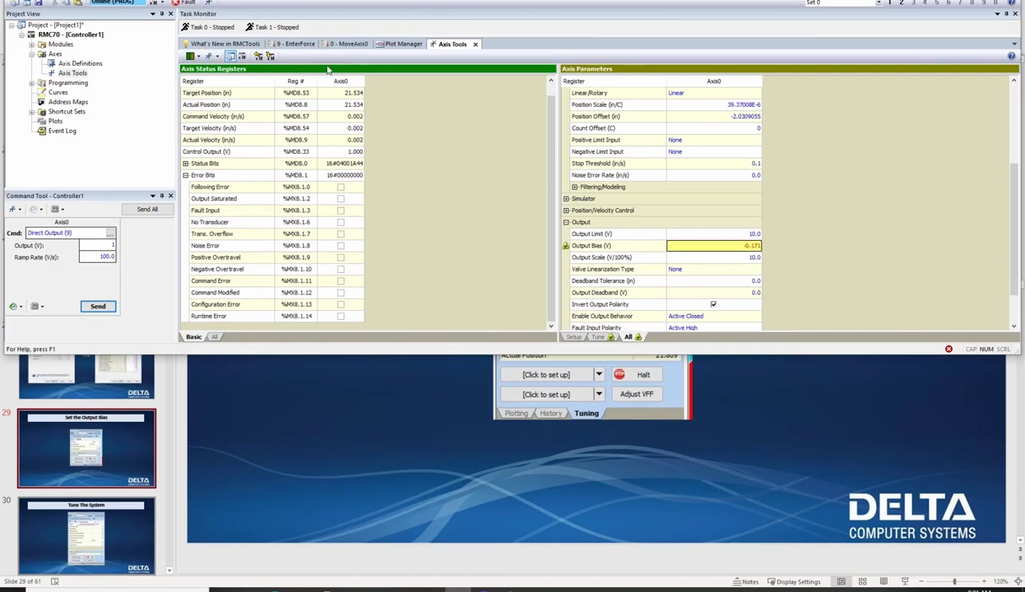
left_click(265, 56)
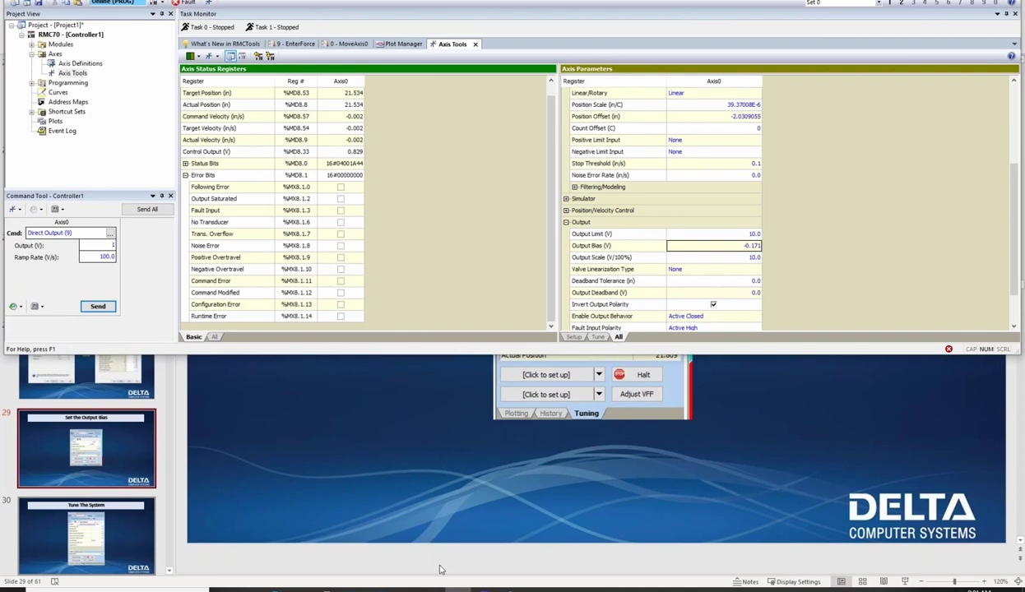
Show the second camera view and move Axis0 with a Direct Output of -1 V followed by 0 V to check for drift.
left_click(470, 588)
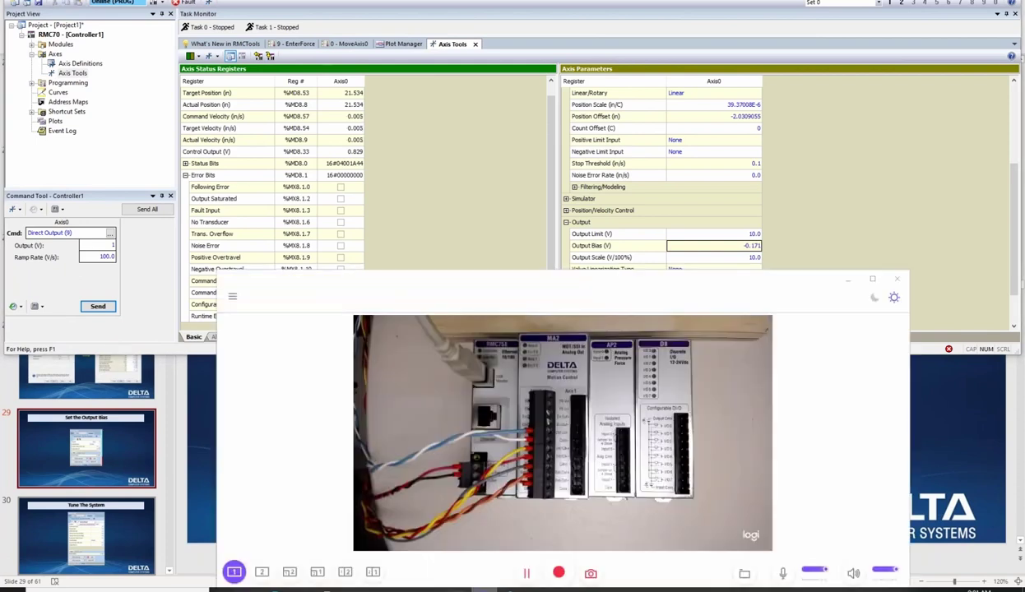
left_click(262, 572)
left_click(451, 136)
left_click(110, 245)
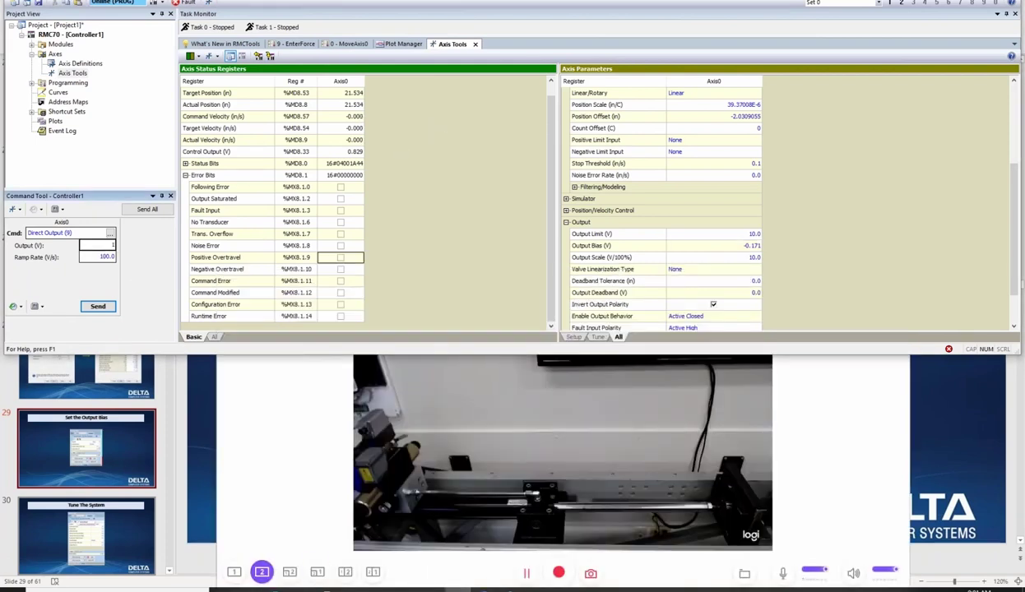
type("-1")
key("Return")
key("BackSpace")
key("BackSpace")
type("0")
key("Return")
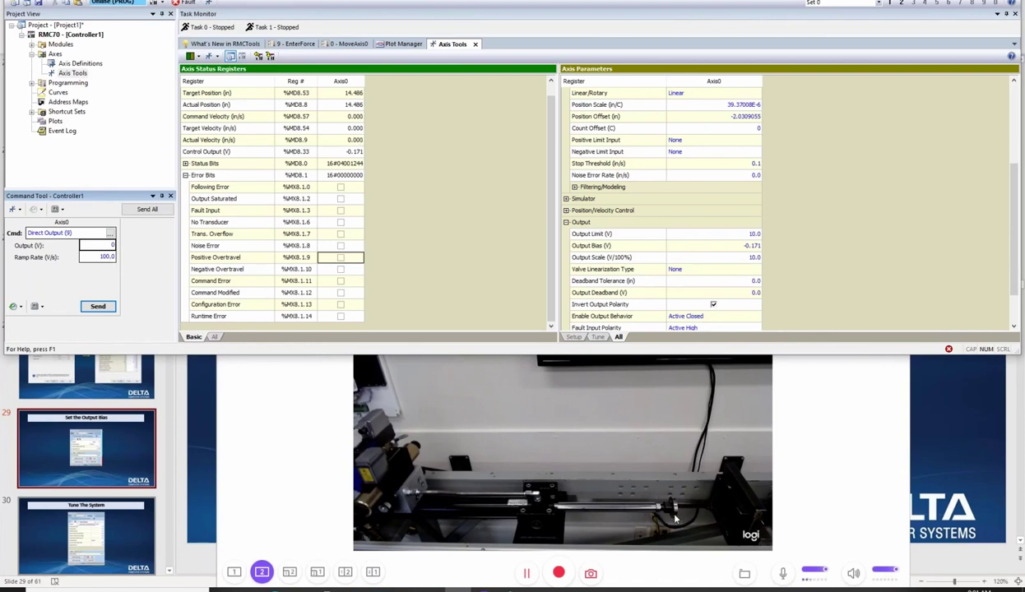
left_click(346, 93)
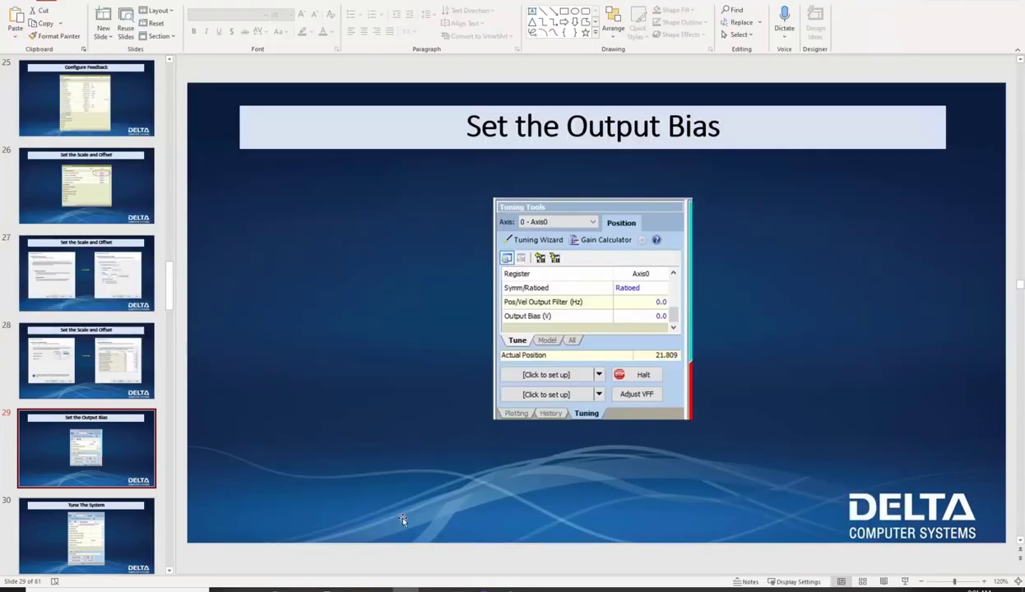
Switch to PowerPoint and present the Tune The System slides full screen.
left_click(123, 536)
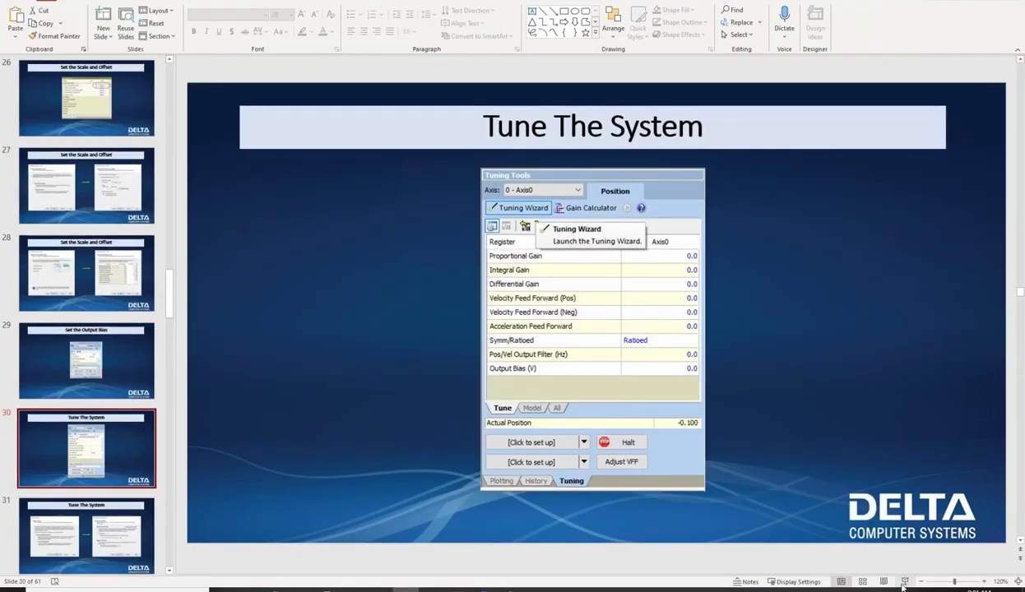
left_click(903, 582)
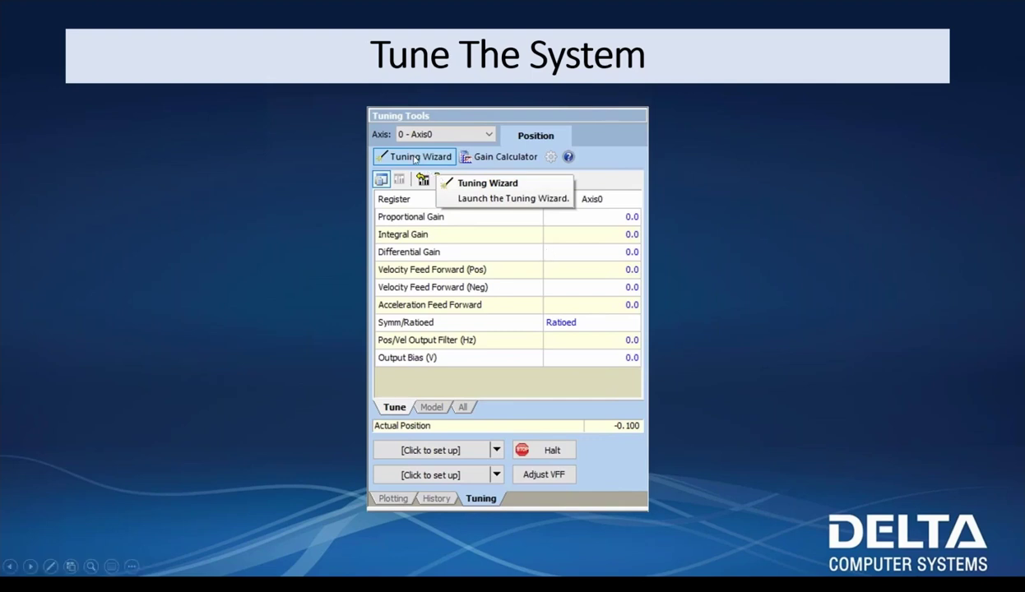
left_click(415, 159)
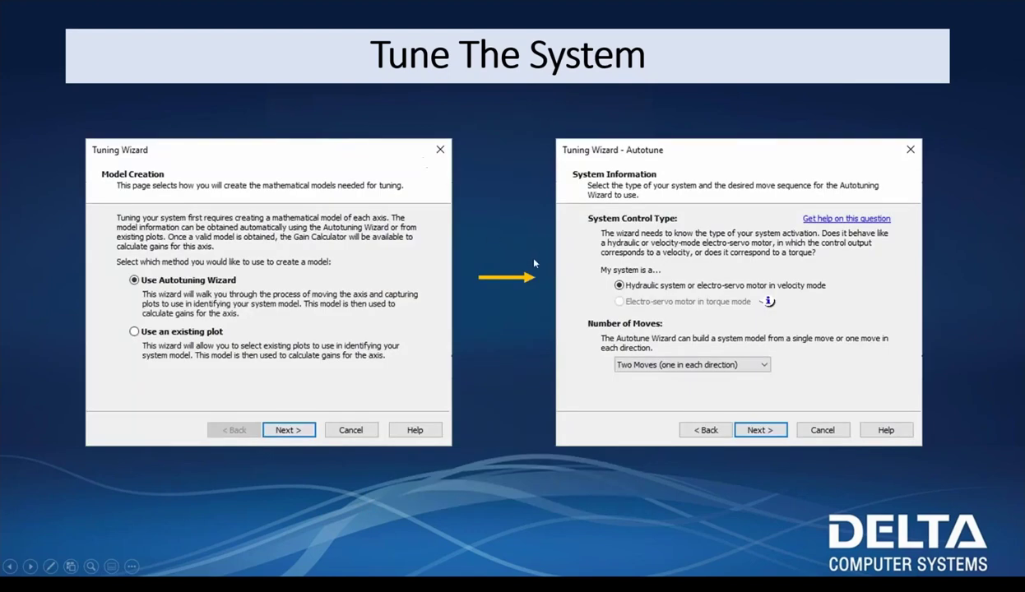
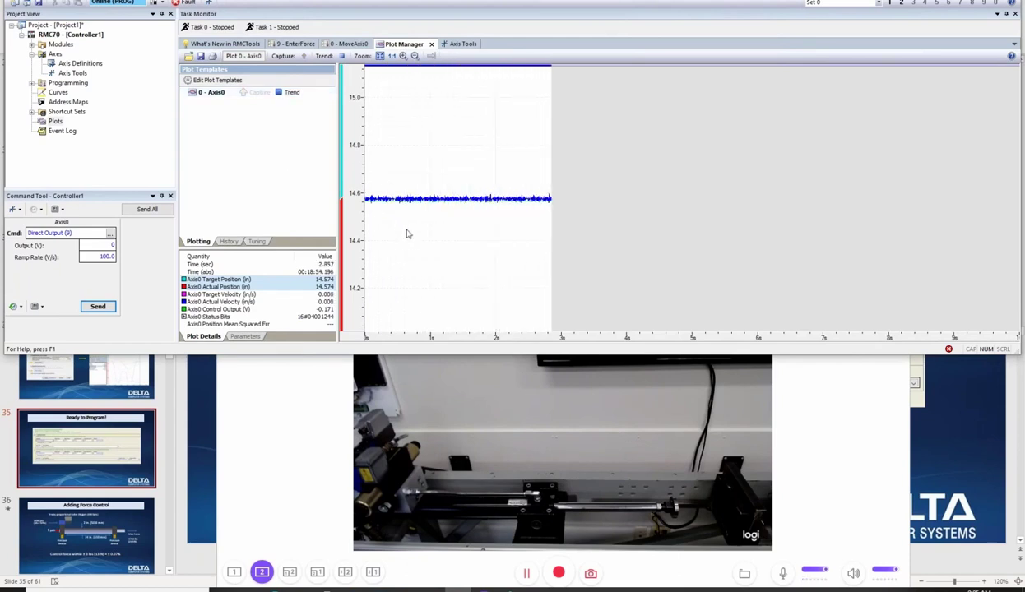
Stop the Axis0 trend in the Plot Manager and show an enlarged Tuning Tools pane.
left_click_drag(319, 238, 309, 194)
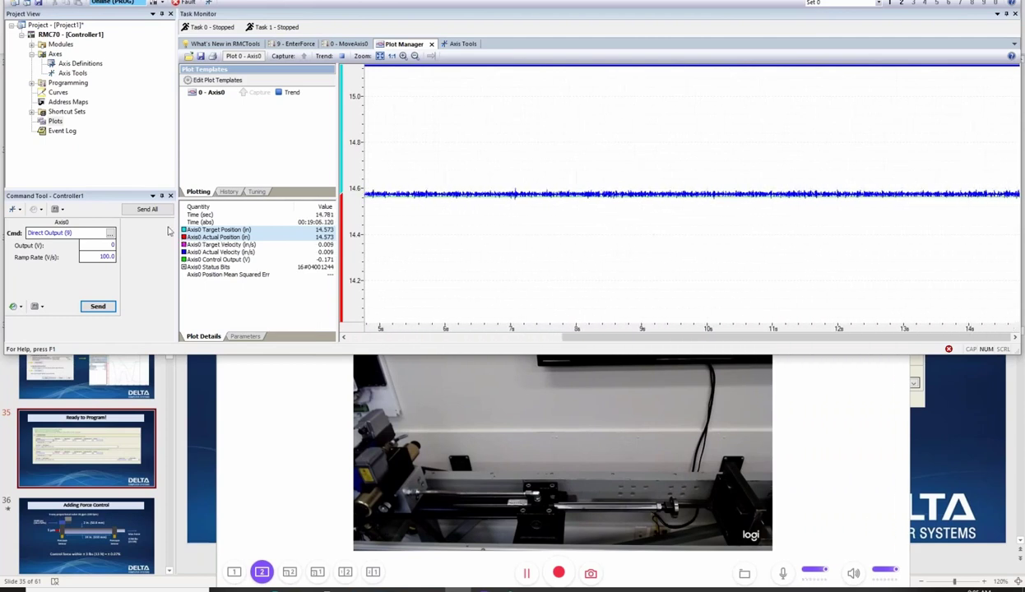
left_click(286, 92)
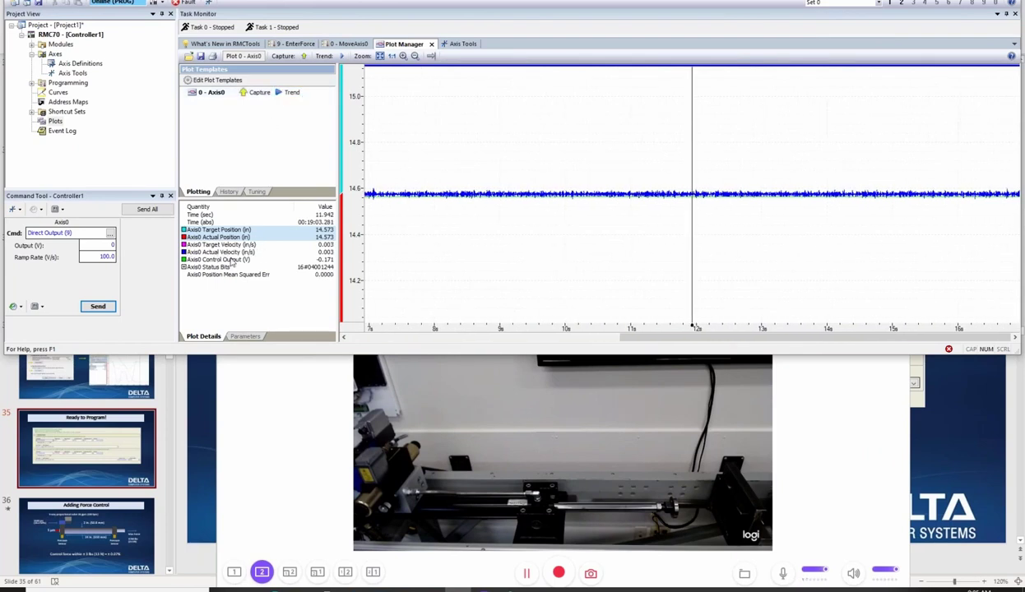
left_click(256, 192)
left_click_drag(296, 198, 296, 254)
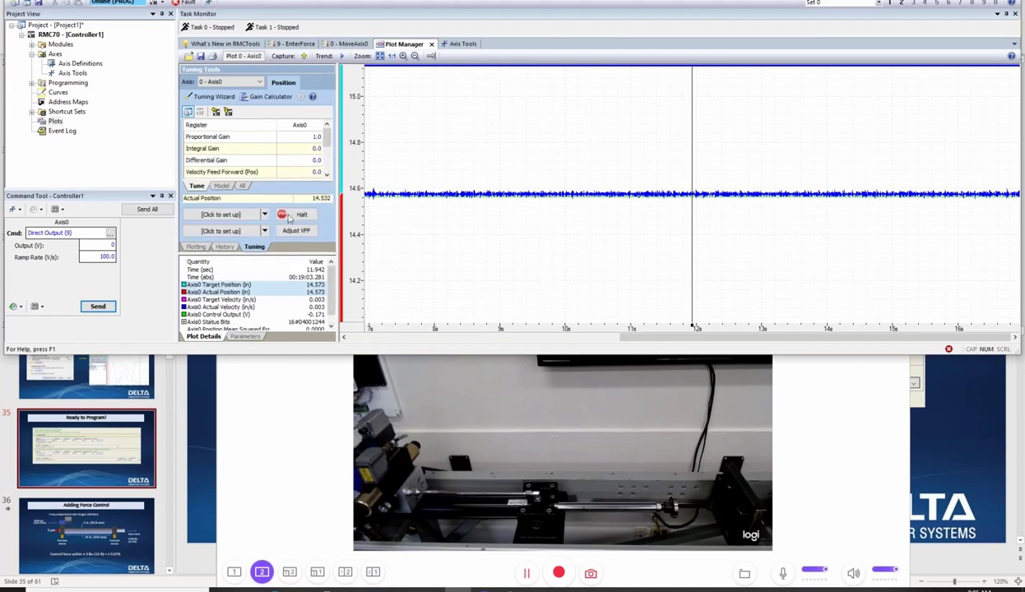
Start the Autotuning Wizard for Axis0, accept its agreement, and keep the hydraulic/velocity-mode system type with two moves, one in each direction.
left_click(233, 98)
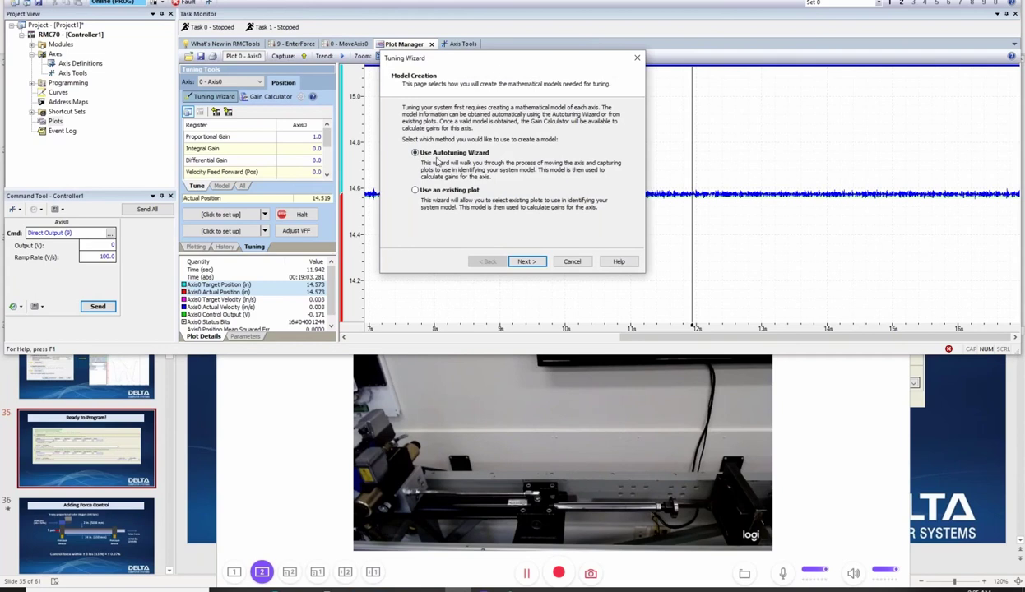
left_click(527, 261)
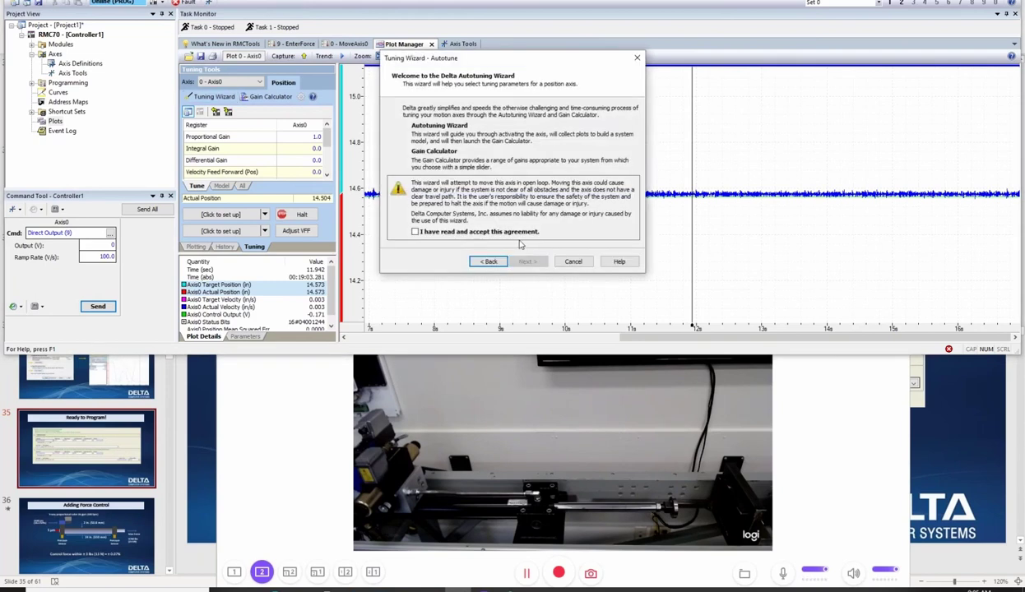
left_click(518, 232)
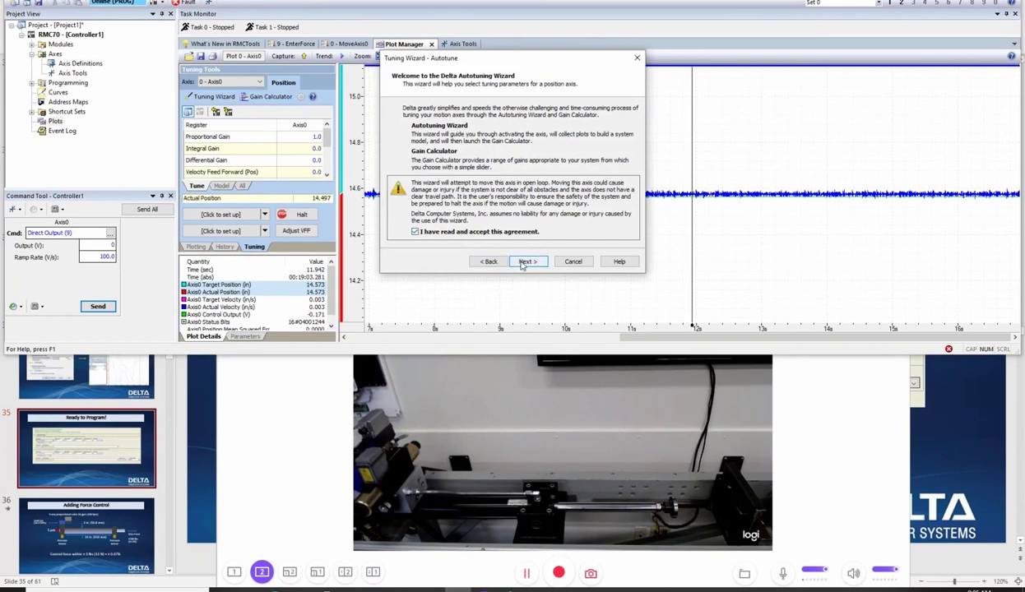
left_click(522, 263)
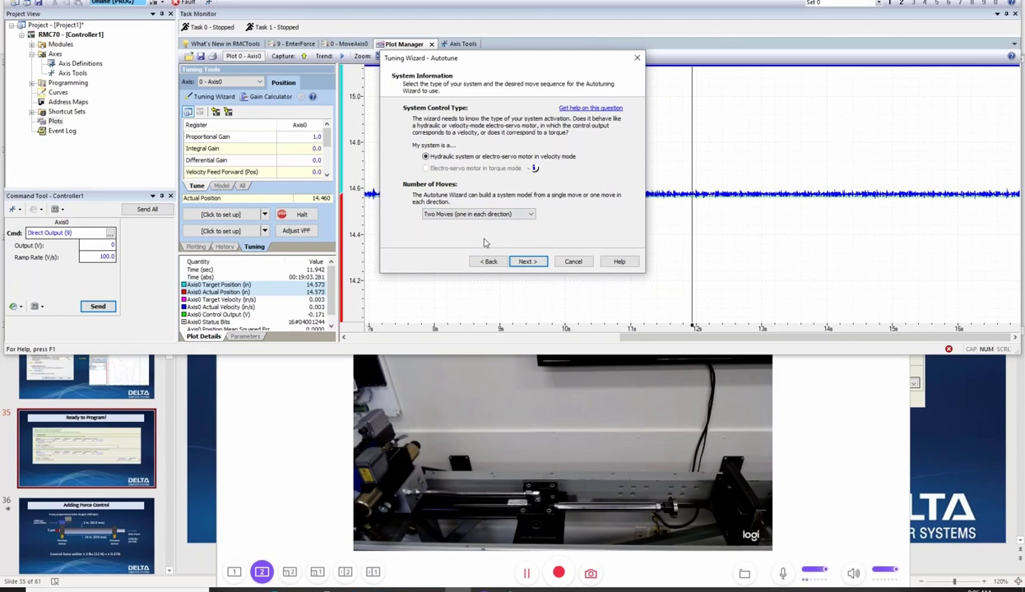
left_click(527, 262)
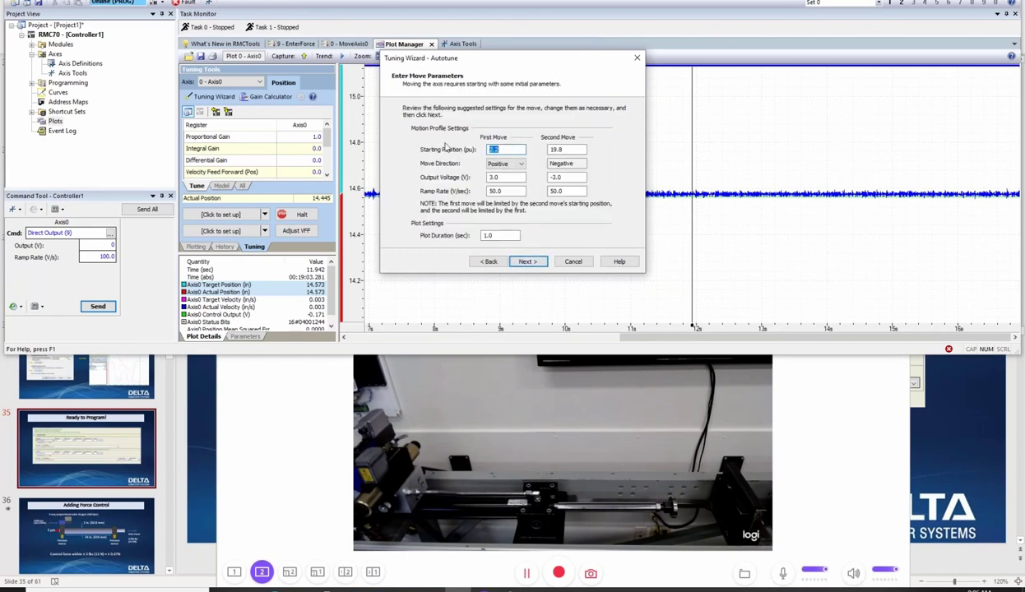
Set the second autotune move's starting position to 15 and accept the move parameters.
double_click(556, 149)
type("15")
key("Tab")
key("Tab")
left_click(560, 149)
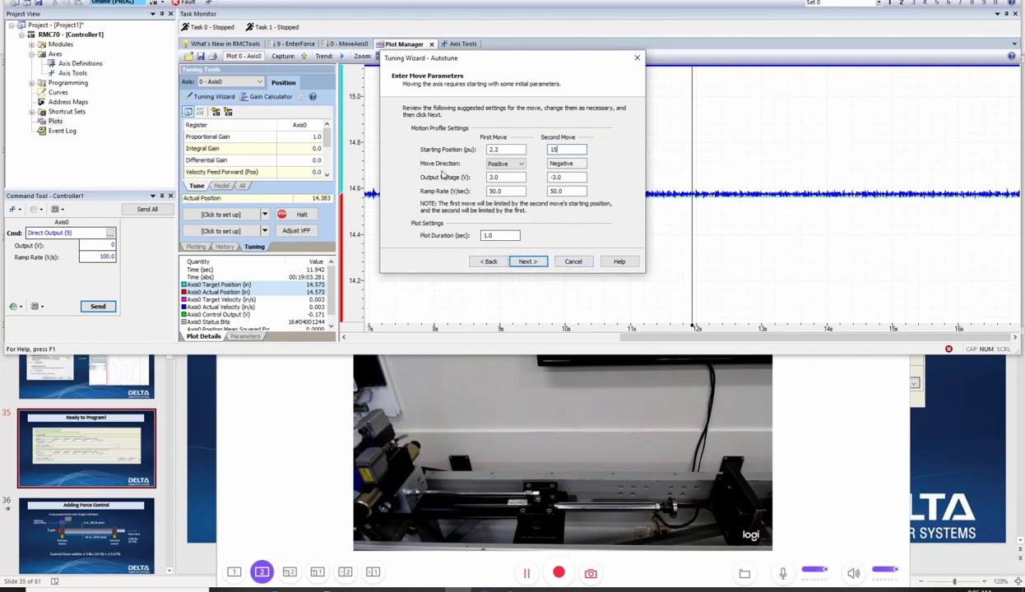
left_click(527, 262)
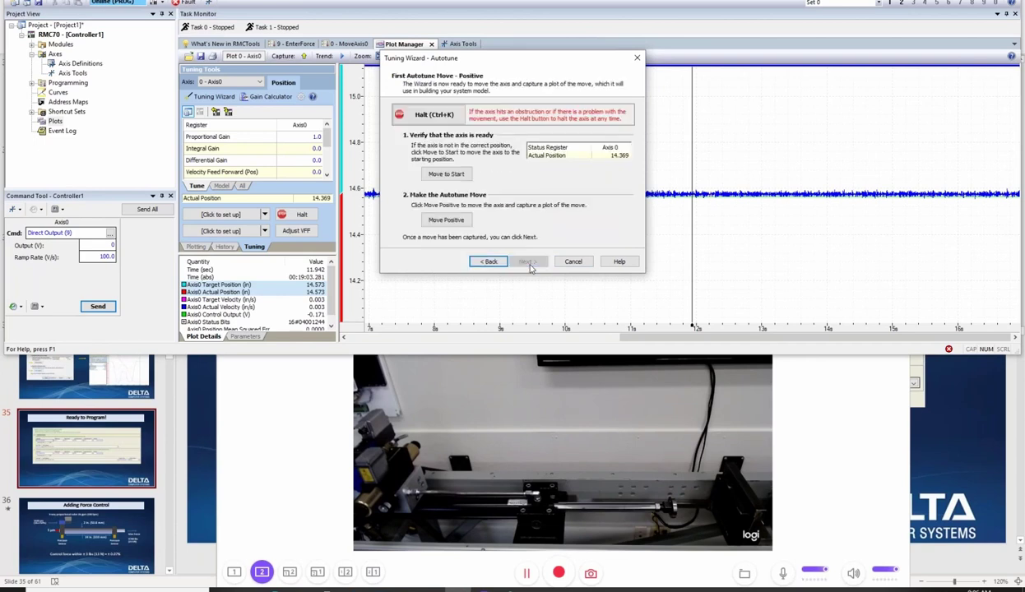
Bring Axis0 to its starting position and capture the first autotune move in the positive direction.
left_click(460, 176)
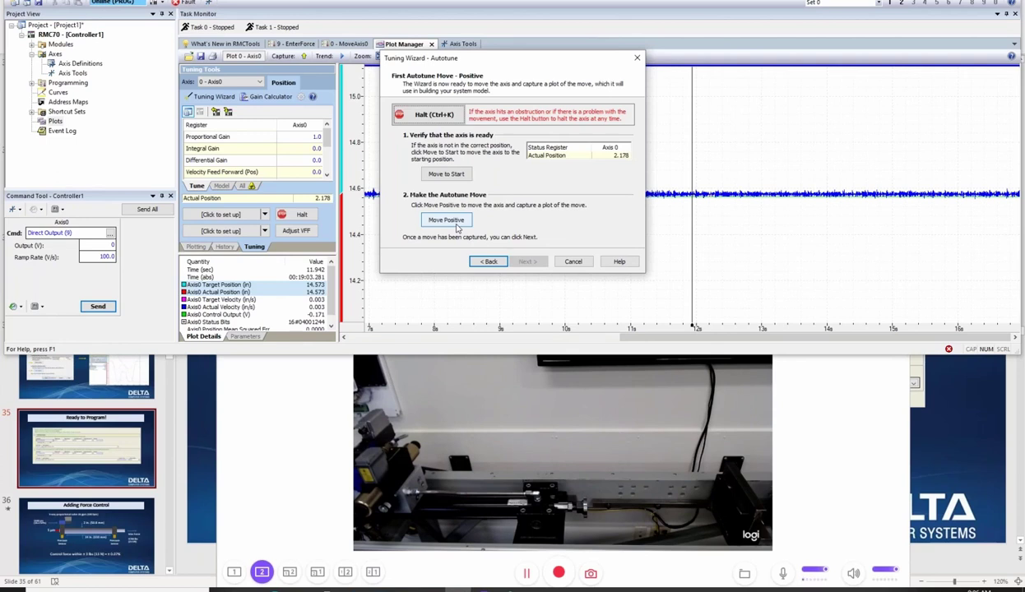
left_click(455, 222)
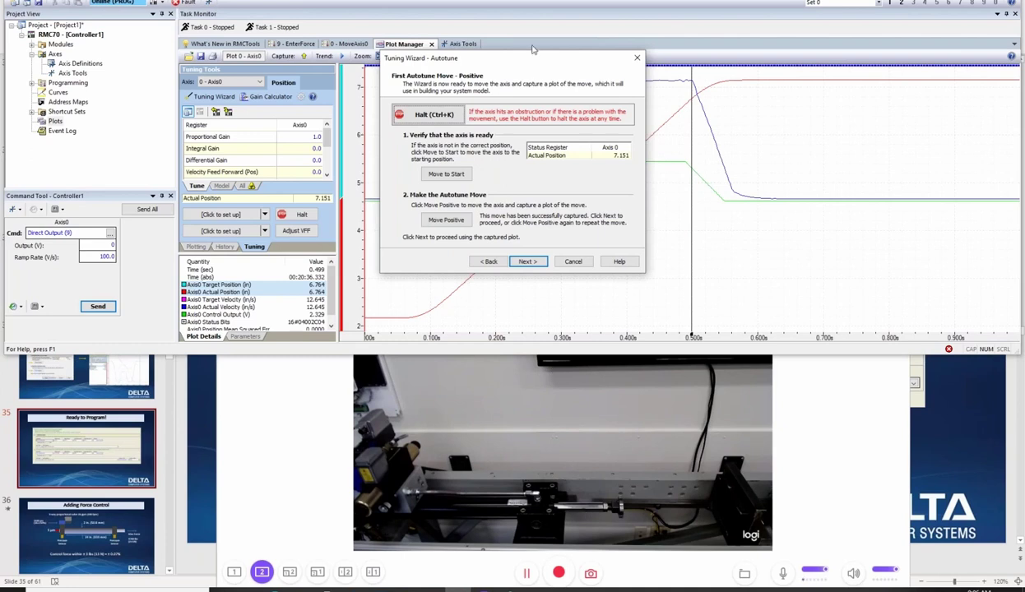
left_click_drag(528, 66, 561, 107)
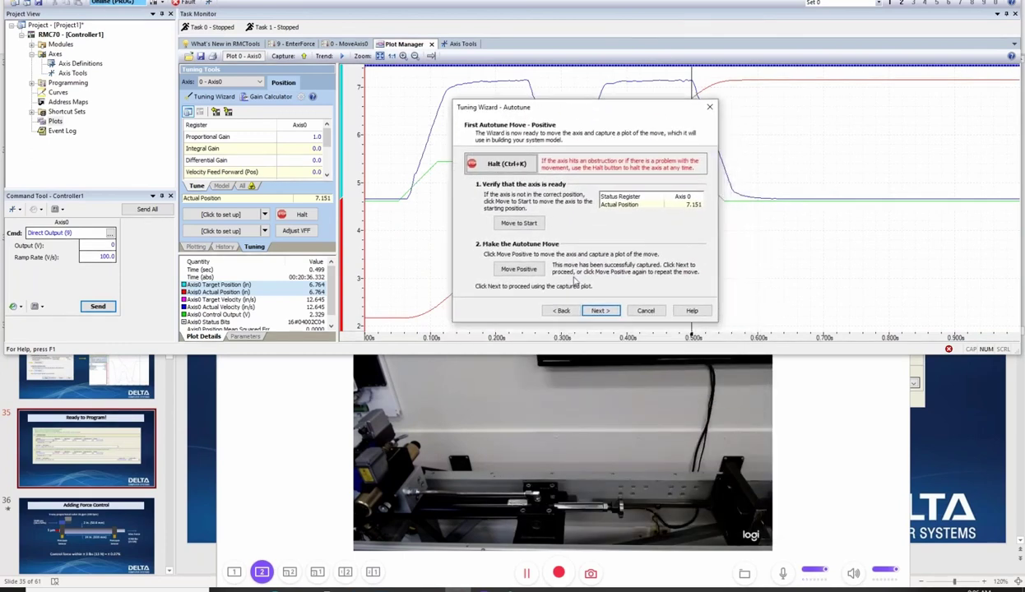
Bring Axis0 to the second starting position, capture the negative autotune move, and uncover its plot for review.
left_click(589, 311)
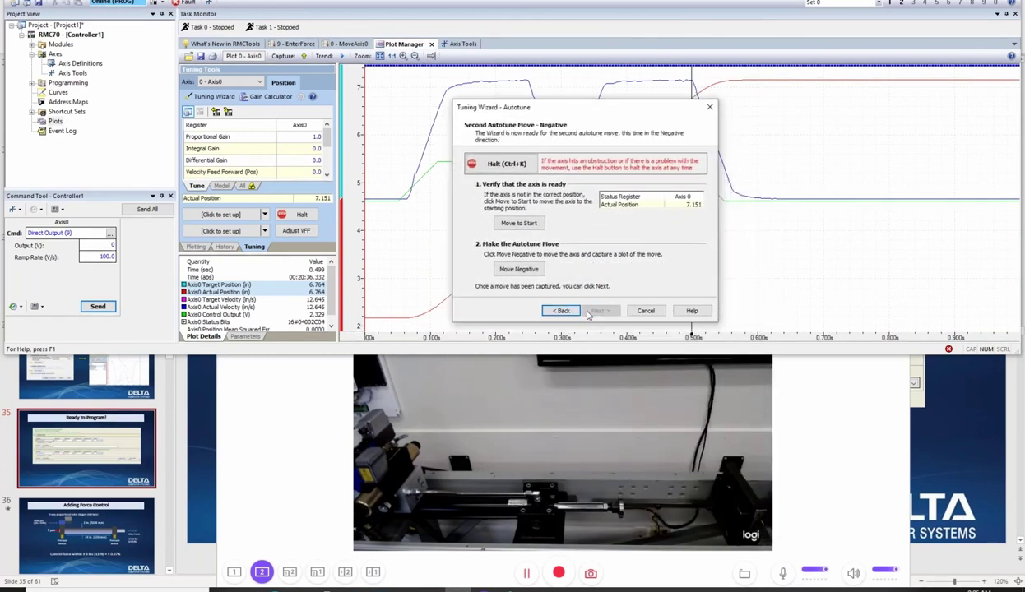
left_click(526, 224)
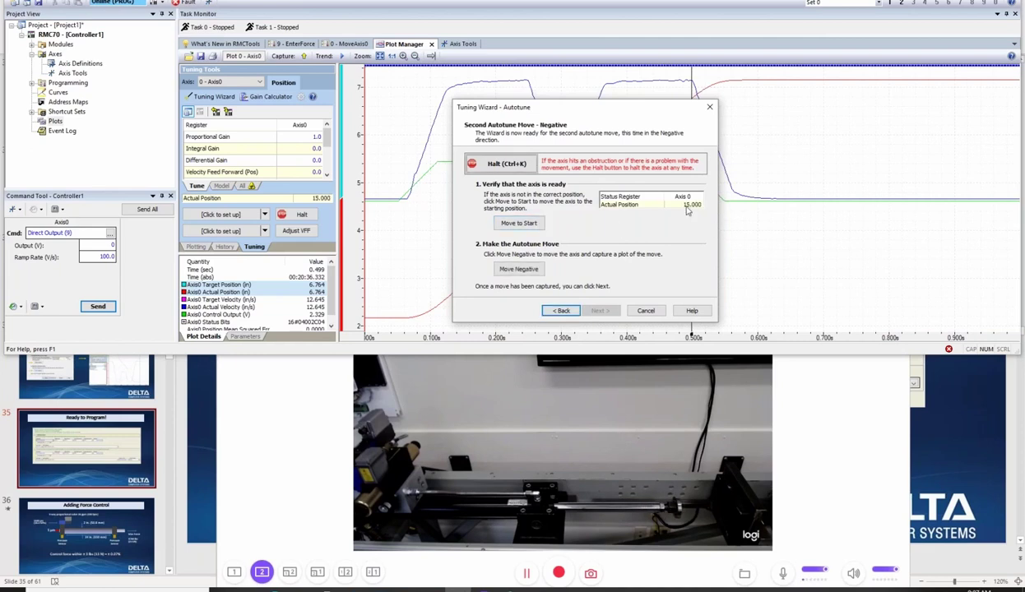
left_click(516, 273)
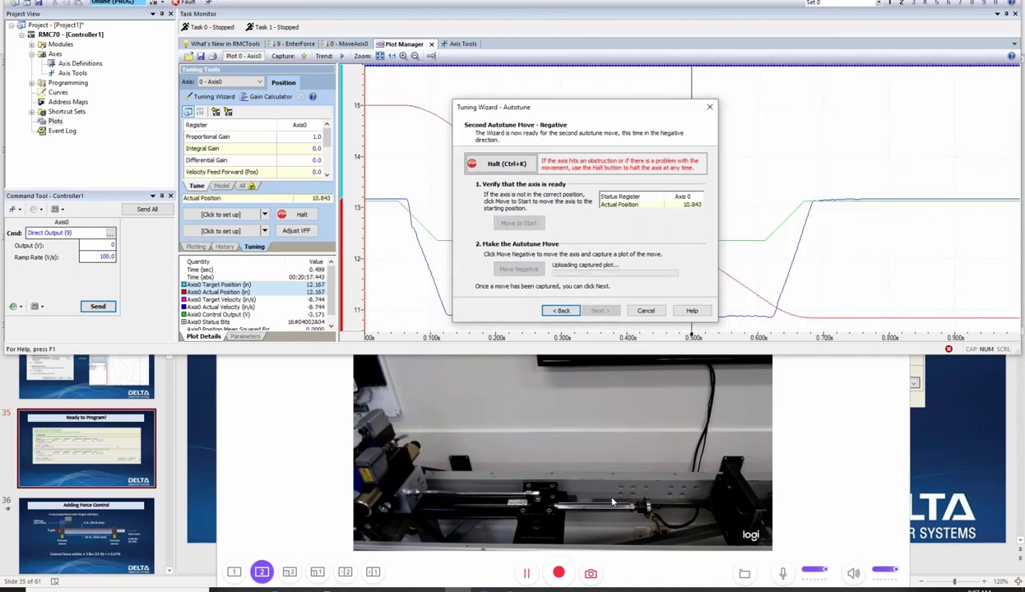
left_click_drag(591, 106, 249, 93)
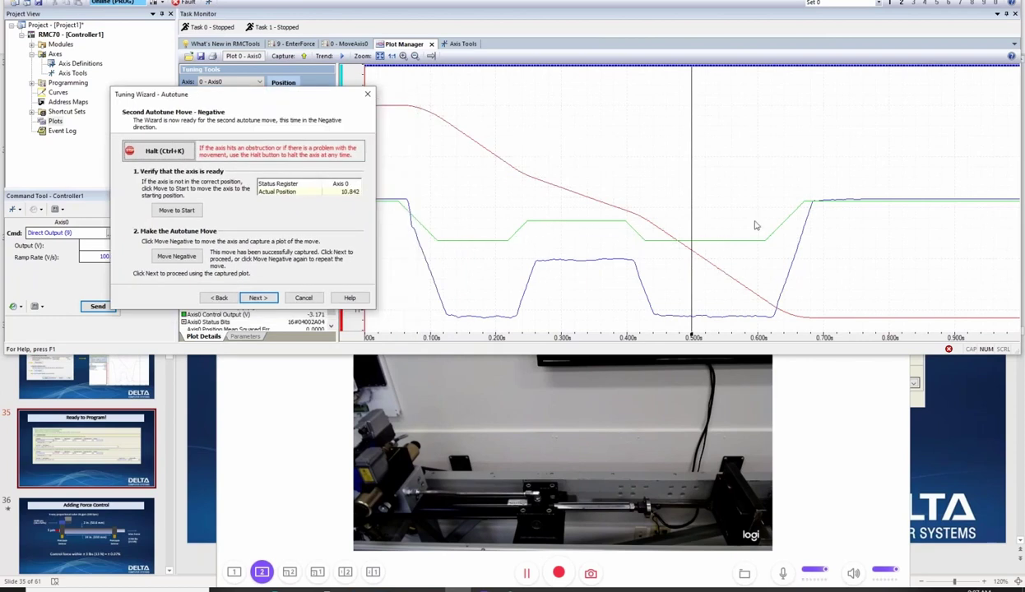
left_click_drag(240, 96, 417, 80)
Apply the calculated system model to Axis0 and place the Gain Calculator over the plot area.
left_click(434, 281)
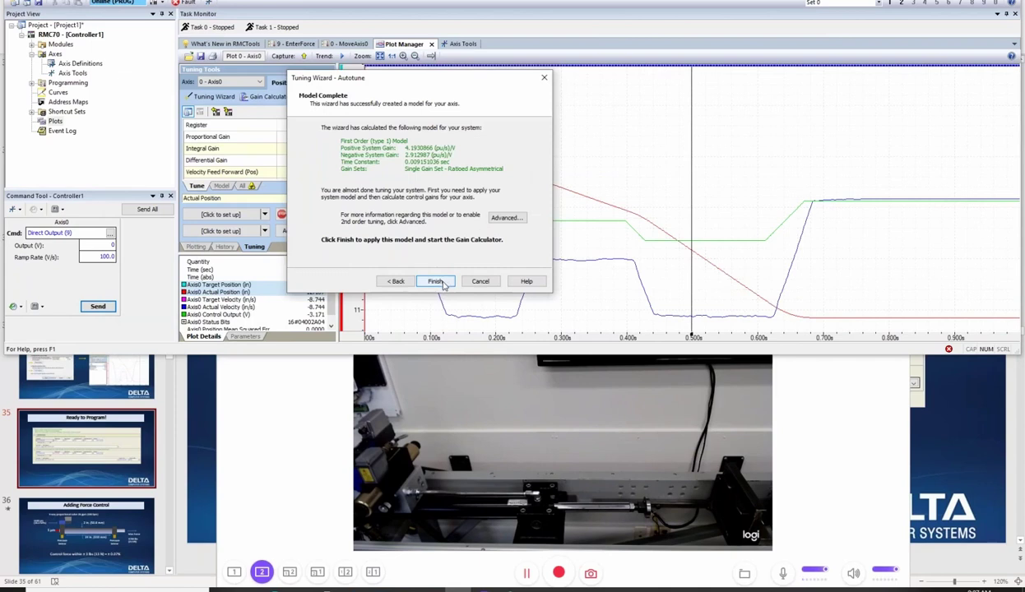
left_click(441, 282)
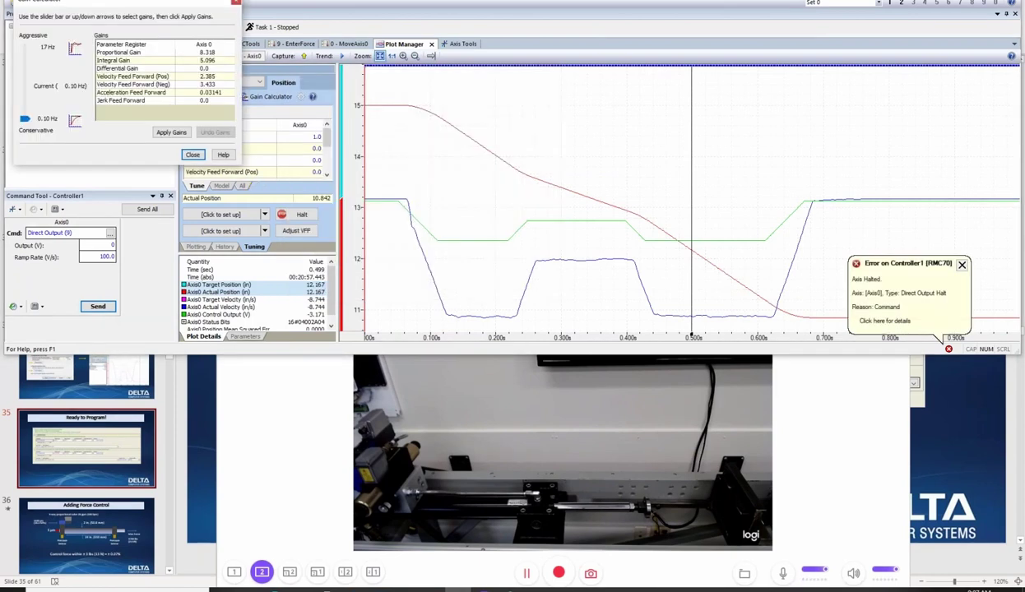
left_click_drag(155, 1, 628, 96)
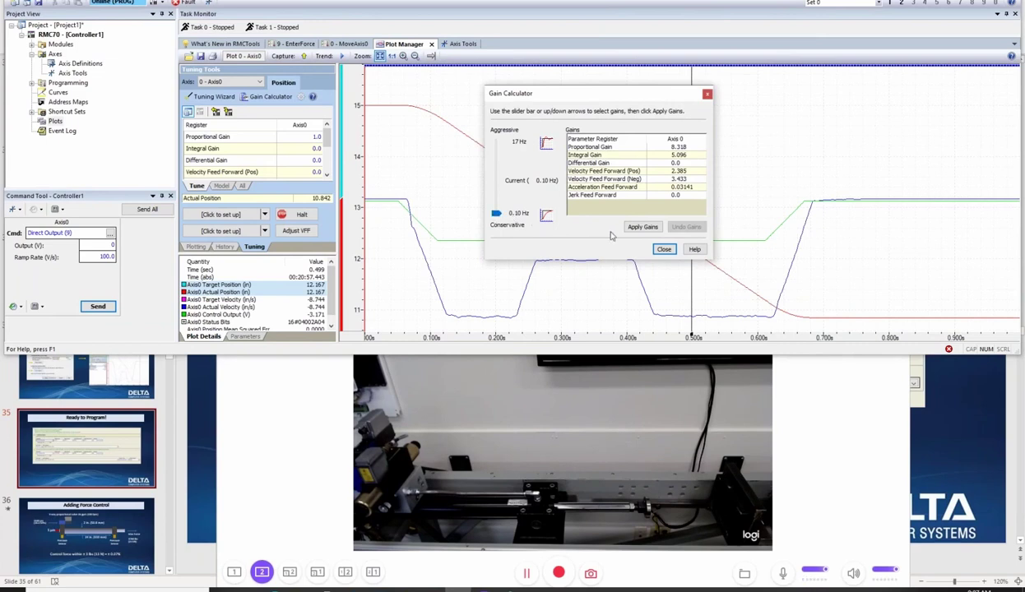
Apply the most conservative gains, at 0.10 Hz, to Axis0 and place the Gain Calculator clear of the plot.
left_click(640, 227)
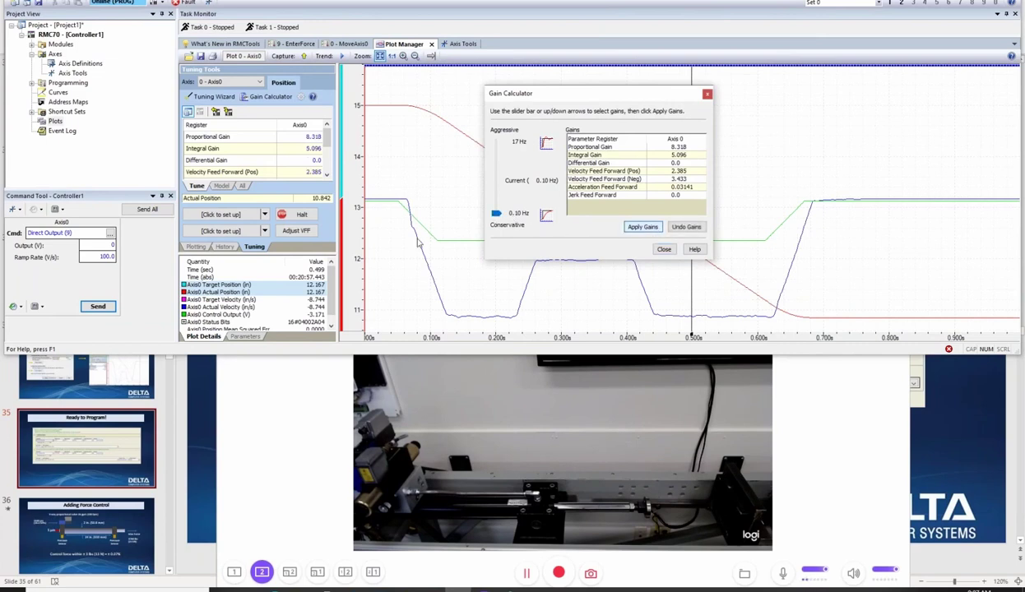
left_click_drag(557, 98, 141, 26)
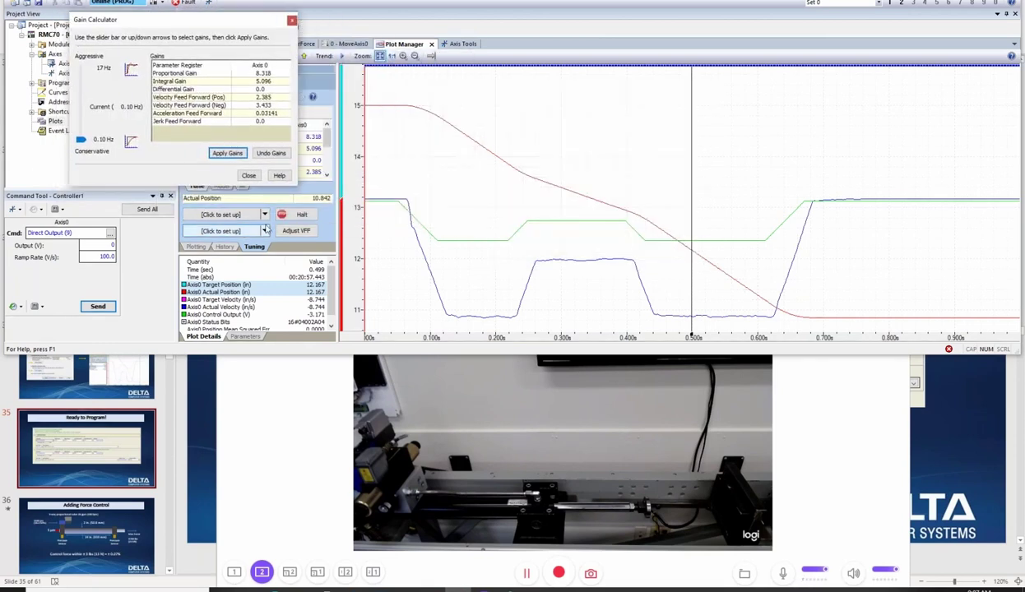
Set up the first tuning move as a Move Absolute to 5 in at speed 20, with accel and decel rates of 100.
left_click(266, 218)
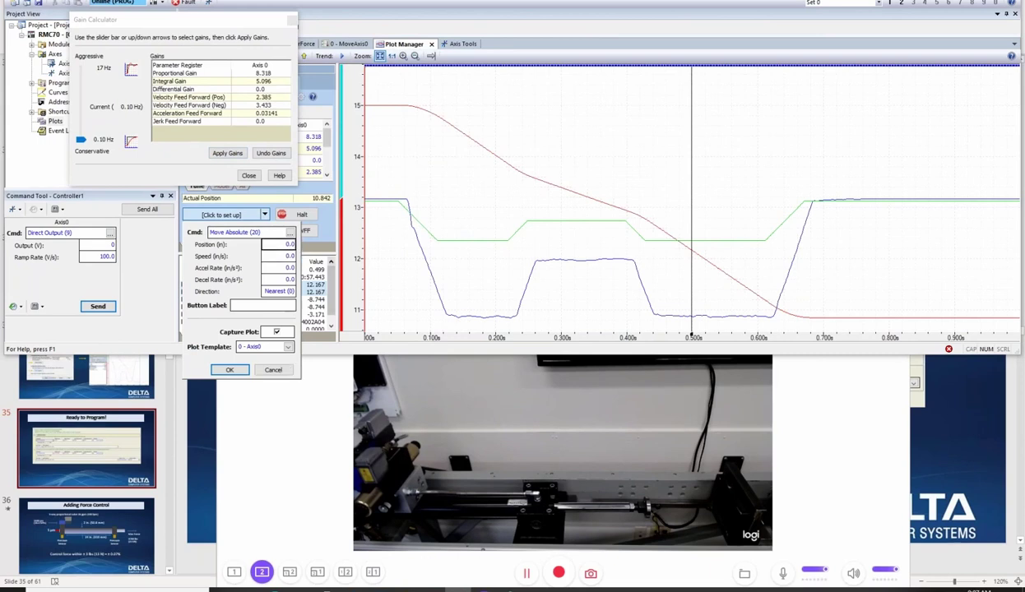
type("5")
key("Tab")
type("20")
key("Tab")
type("100")
key("Tab")
type("10")
key("Return")
Set up the second tuning move as a Move Absolute to 15 in at speed 20, with accel and decel rates of 100.
left_click(265, 233)
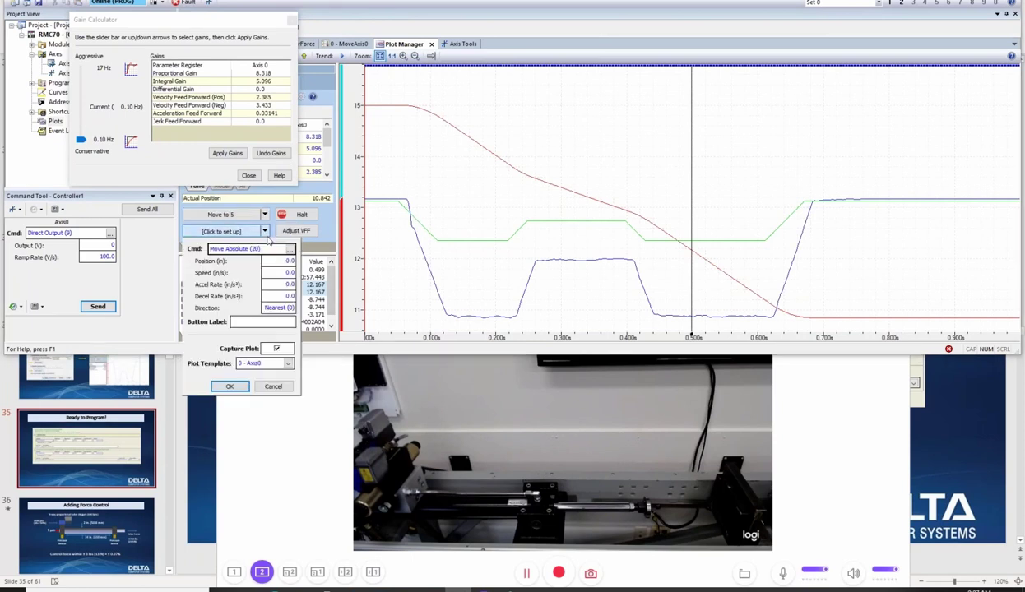
left_click(278, 261)
key("BackSpace")
type("10")
key("Tab")
type("20")
key("Tab")
type("100")
key("Tab")
type("100")
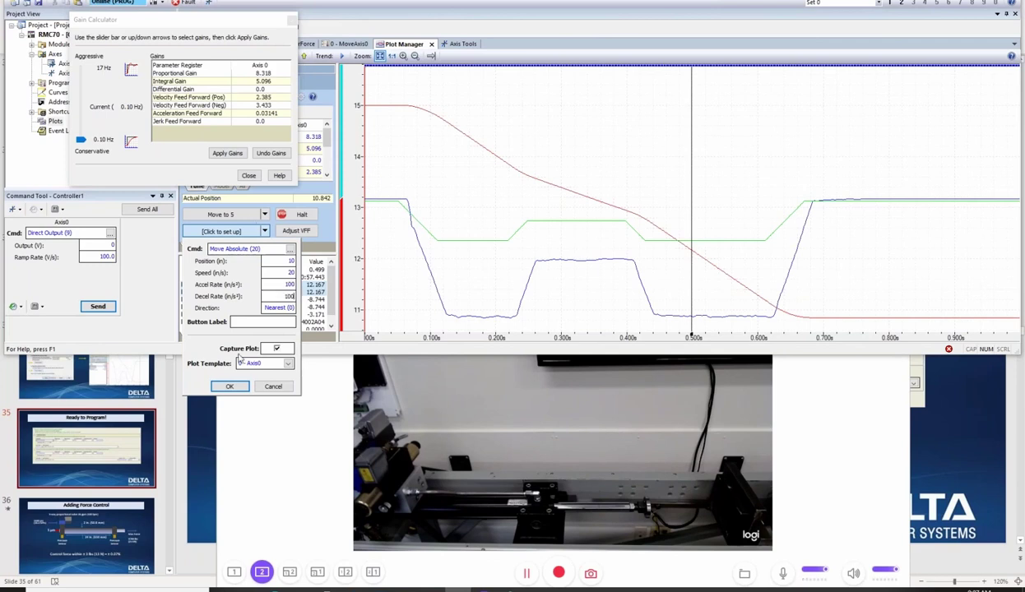
left_click(288, 261)
type("15")
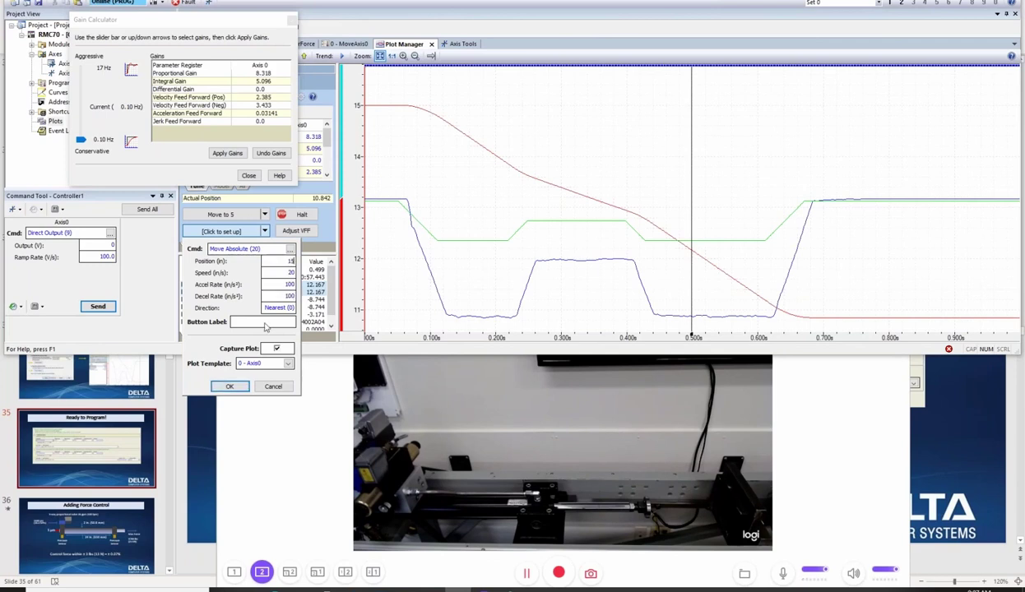
left_click(230, 387)
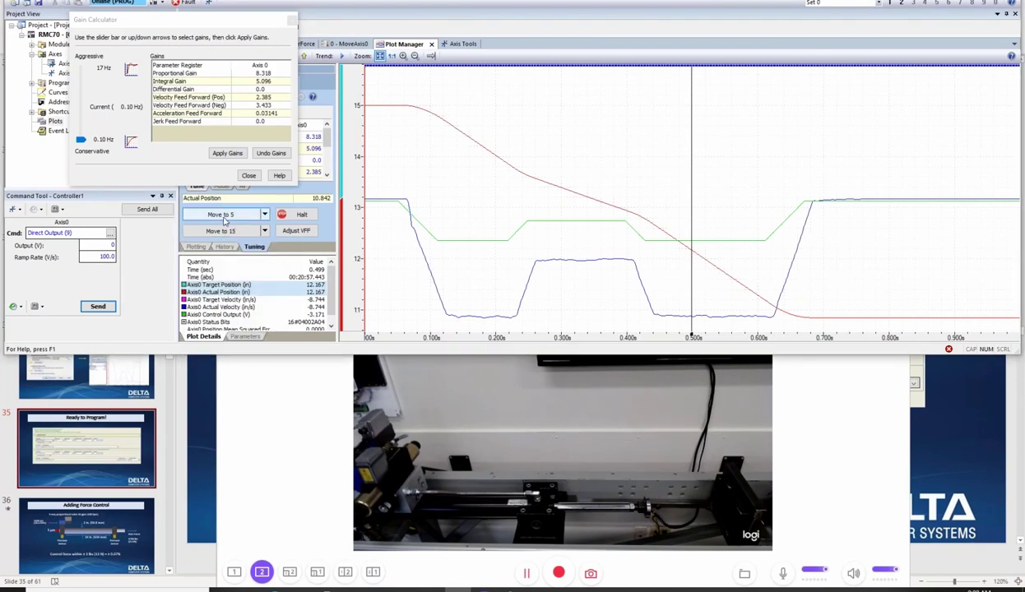
Try to move Axis0 to 5, dismiss the controller notification, and close the Gain Calculator.
left_click(224, 218)
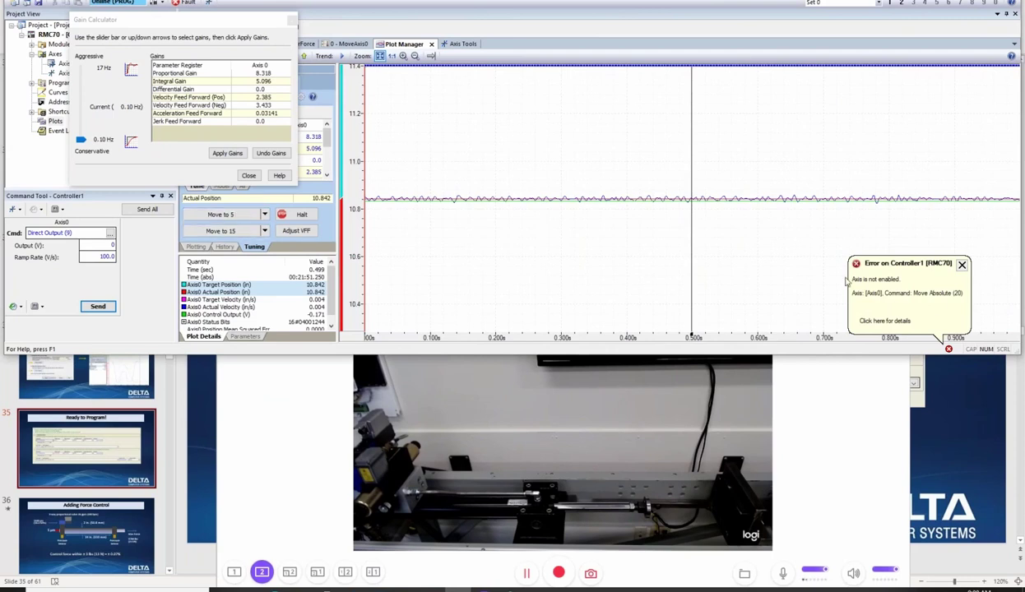
left_click(858, 285)
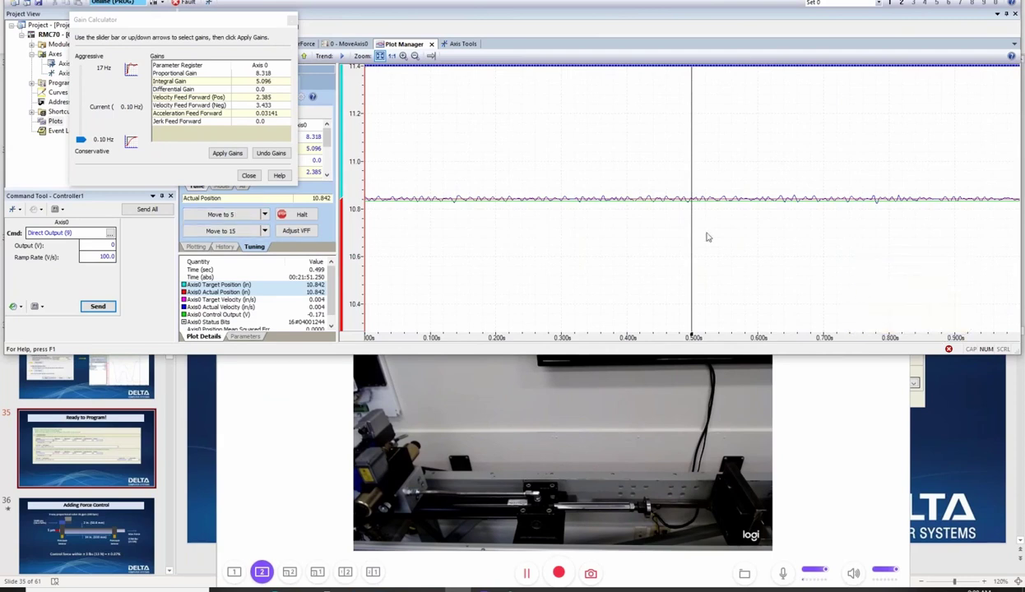
left_click(290, 21)
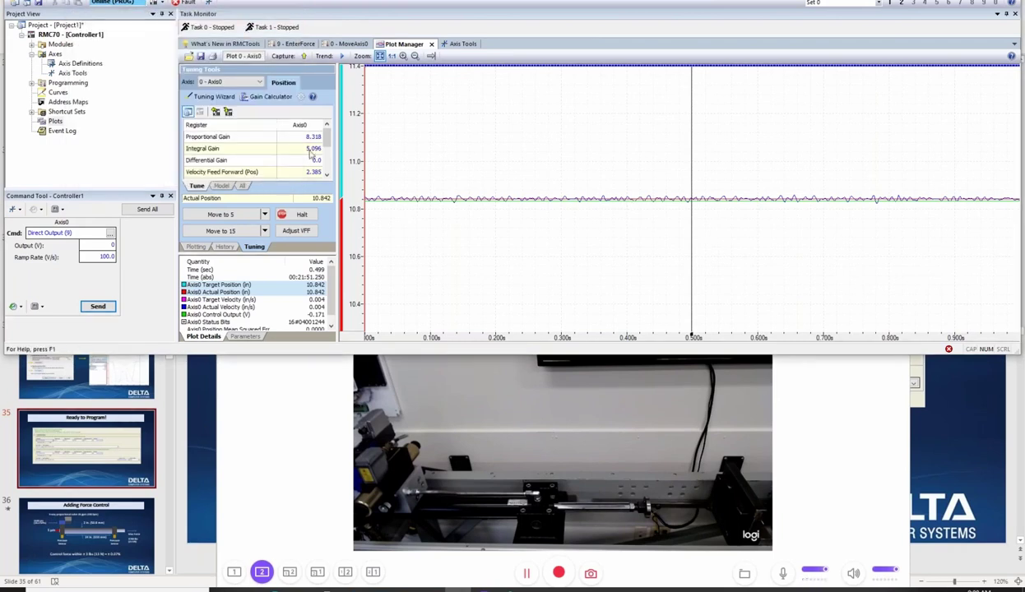
Check Axis0's Command Error bit and the Event Log for the cause of the rejected move.
left_click(457, 43)
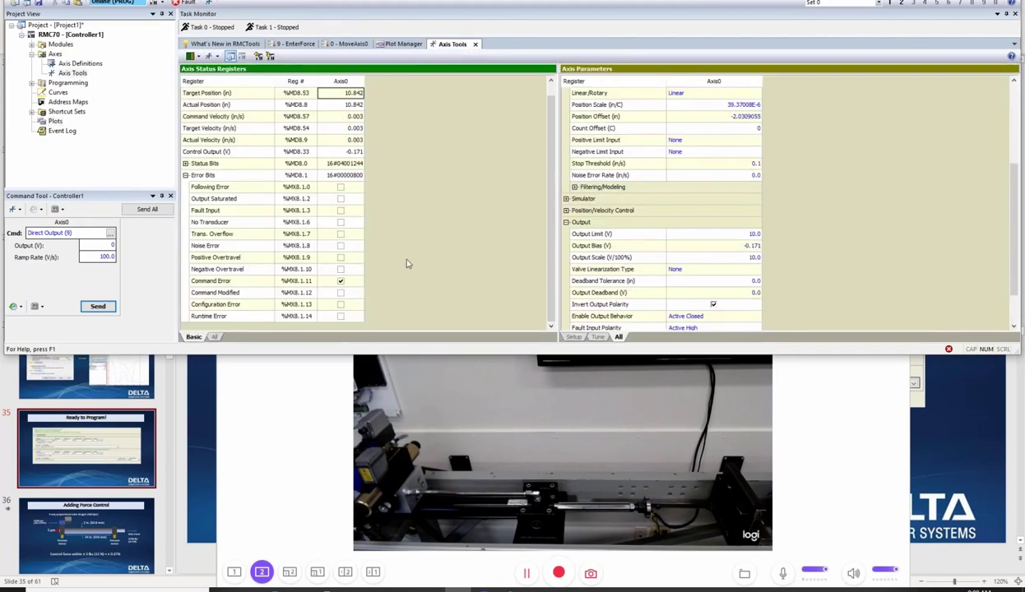
left_click(340, 281)
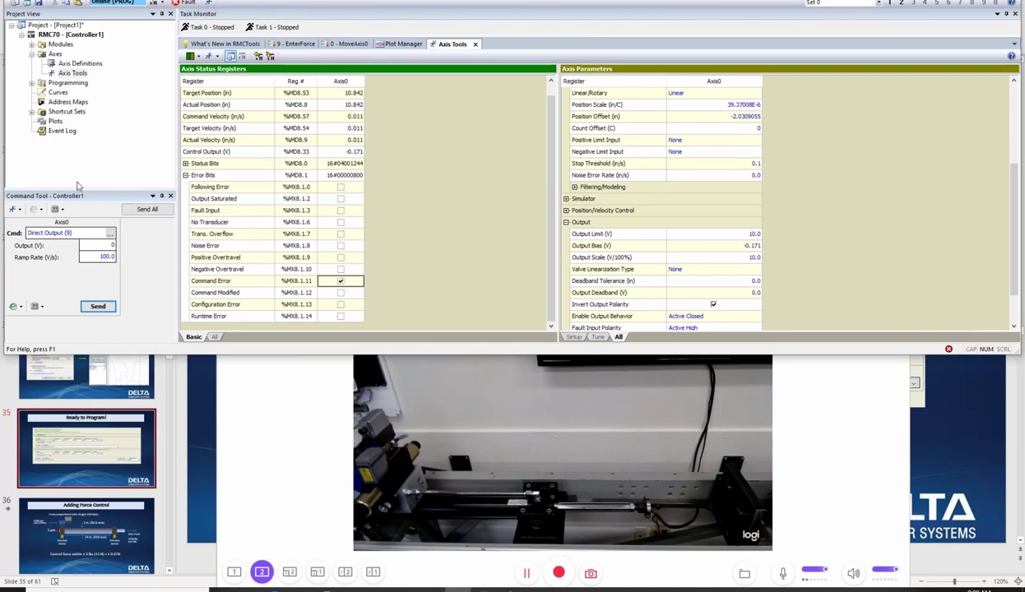
left_click(62, 132)
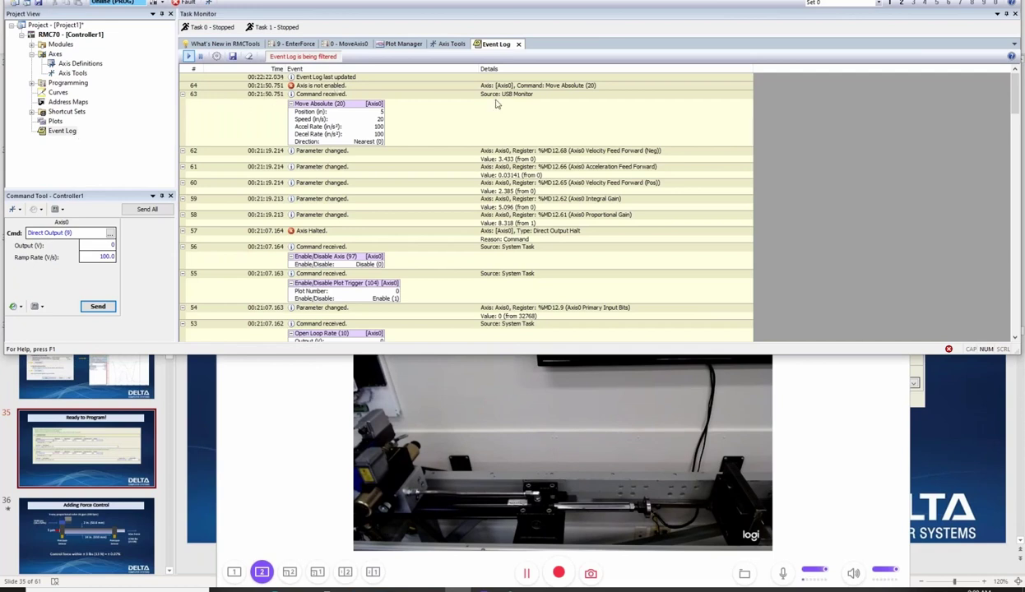
Replace the Direct Output command for Axis0 with Enable Controller (7) and send it.
left_click(50, 234)
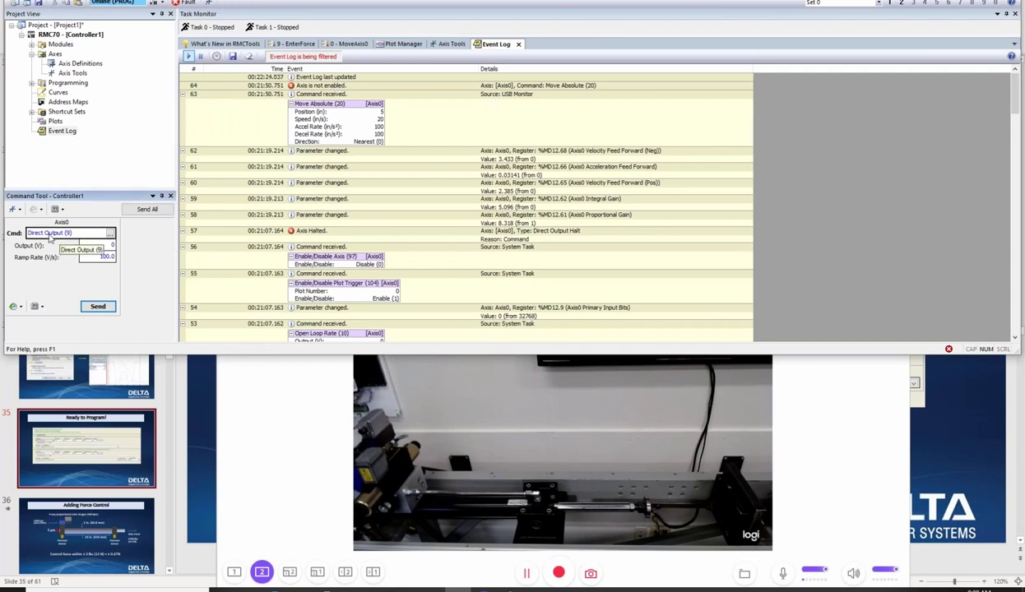
left_click(57, 234)
left_click(54, 226)
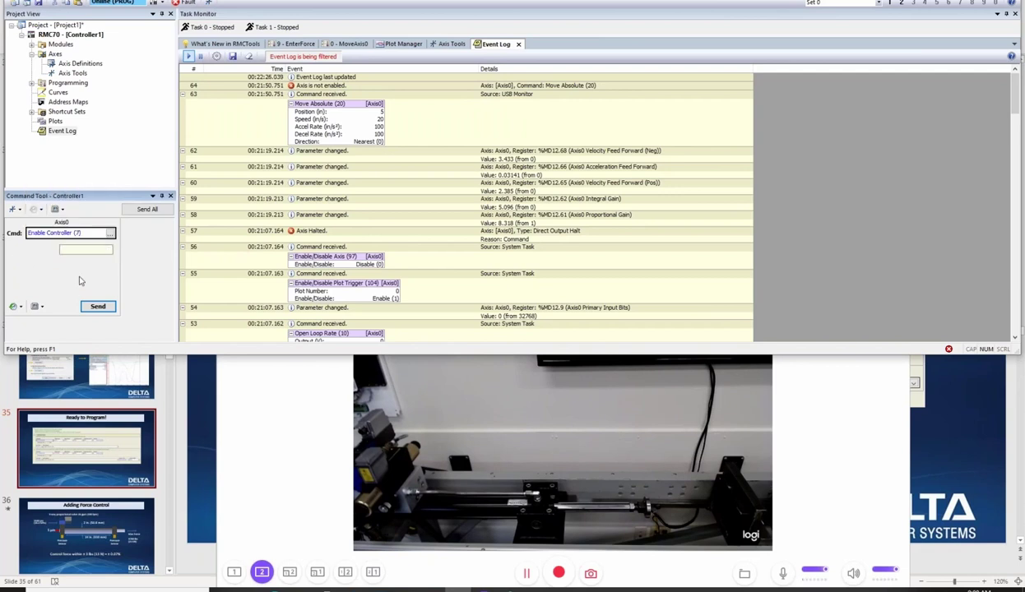
left_click(94, 307)
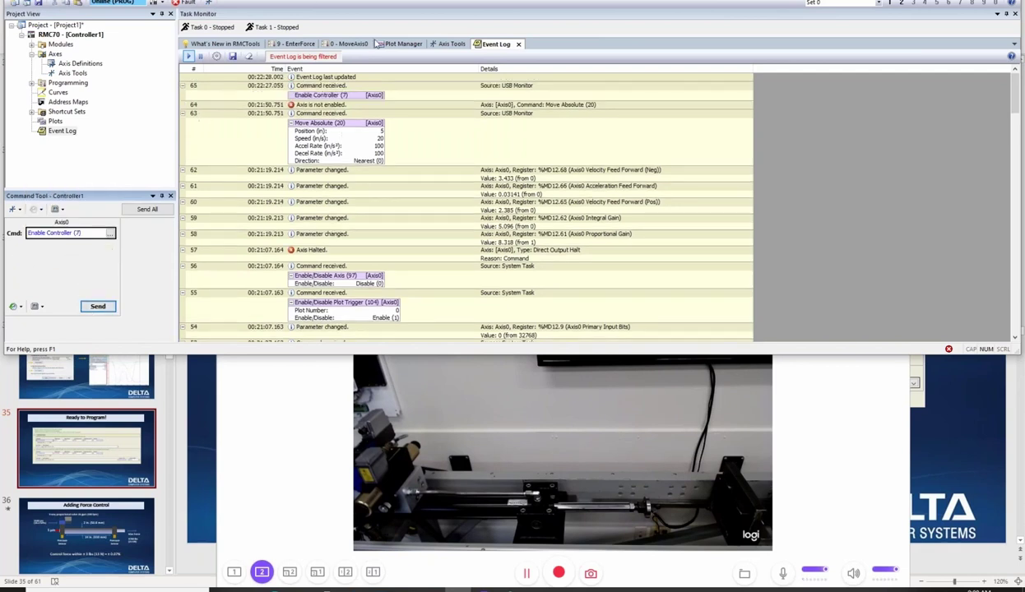
Run the moves to 5 and to 15 with captured plots, and look through the applied gains.
left_click(407, 46)
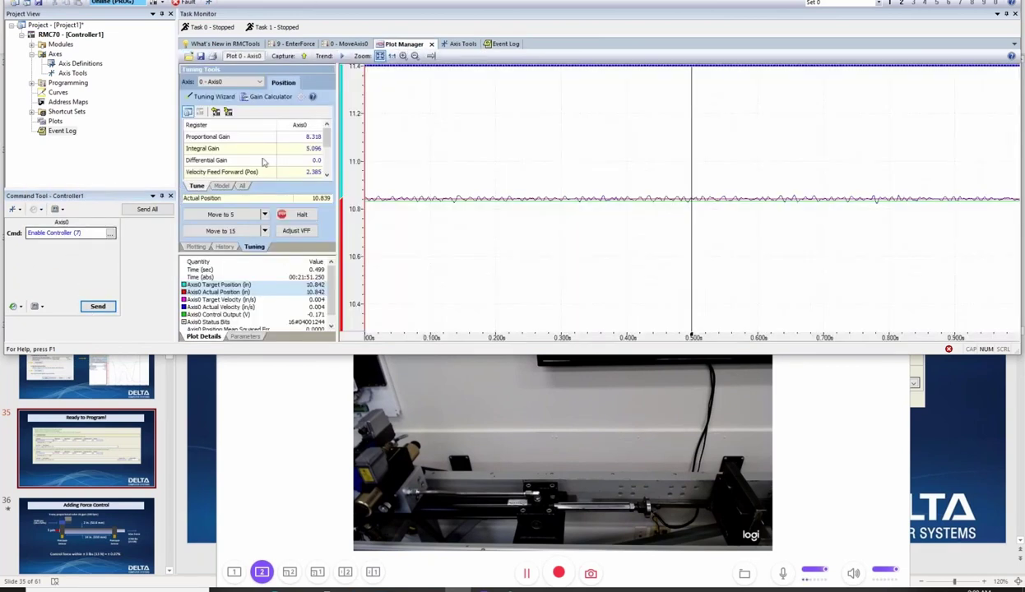
left_click(228, 215)
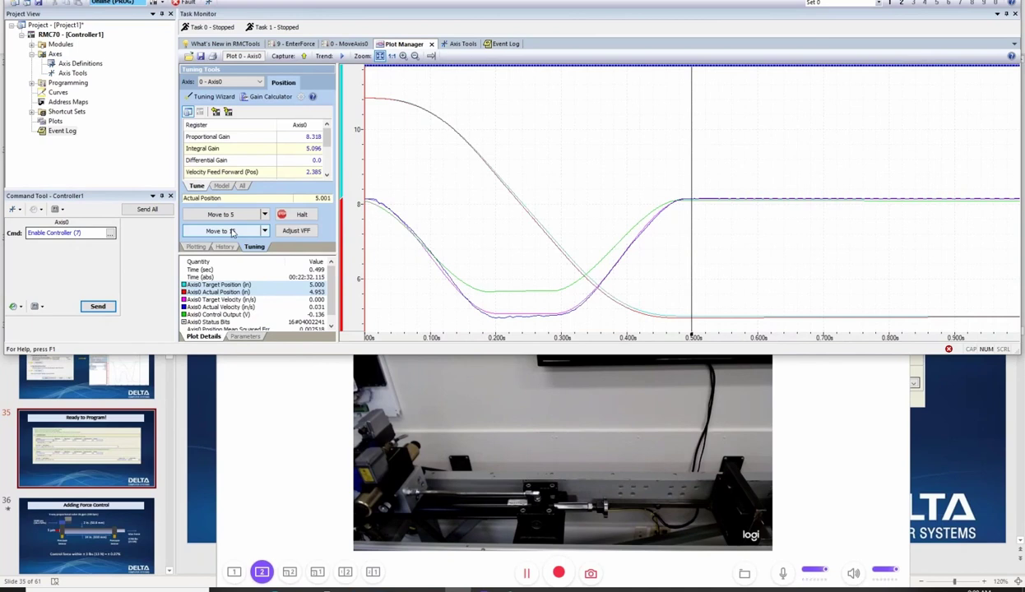
left_click(233, 231)
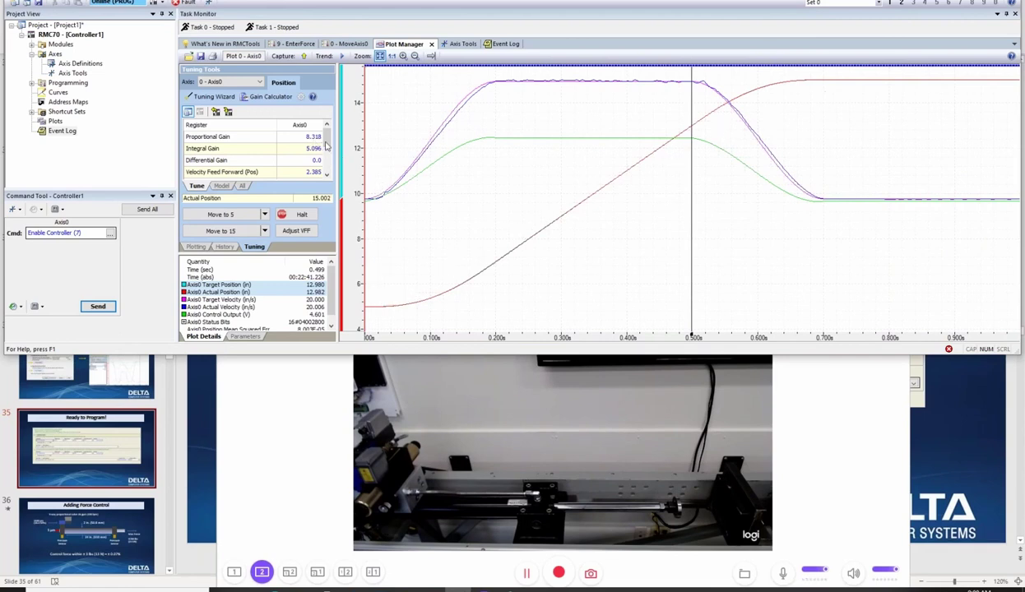
scroll(325, 145, "down", 2)
scroll(327, 145, "up", 2)
Show the Auto Stop Configuration within the Halts section of Axis0's parameters.
left_click(462, 43)
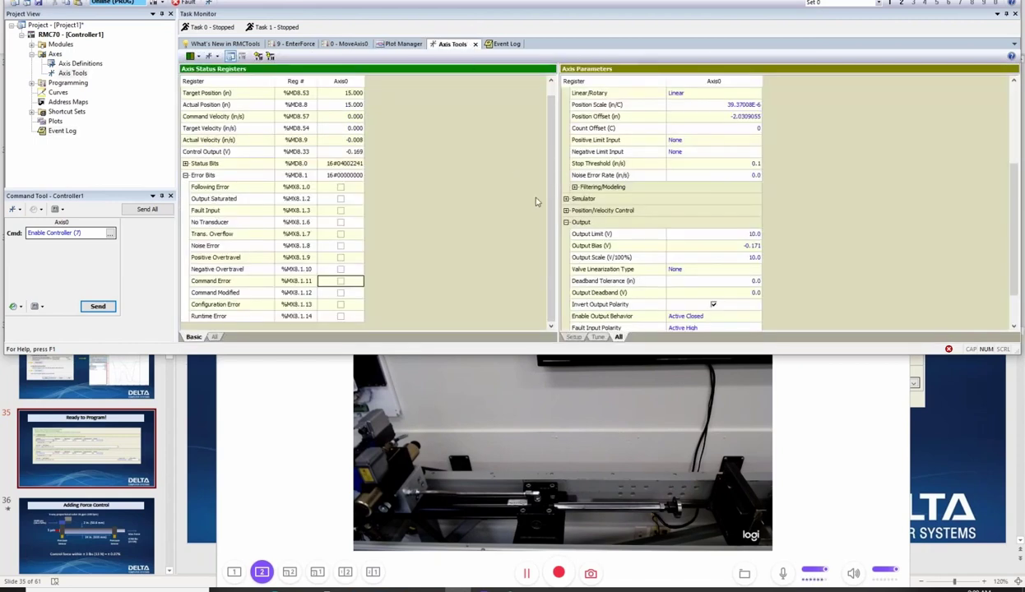
scroll(648, 237, "down", 2)
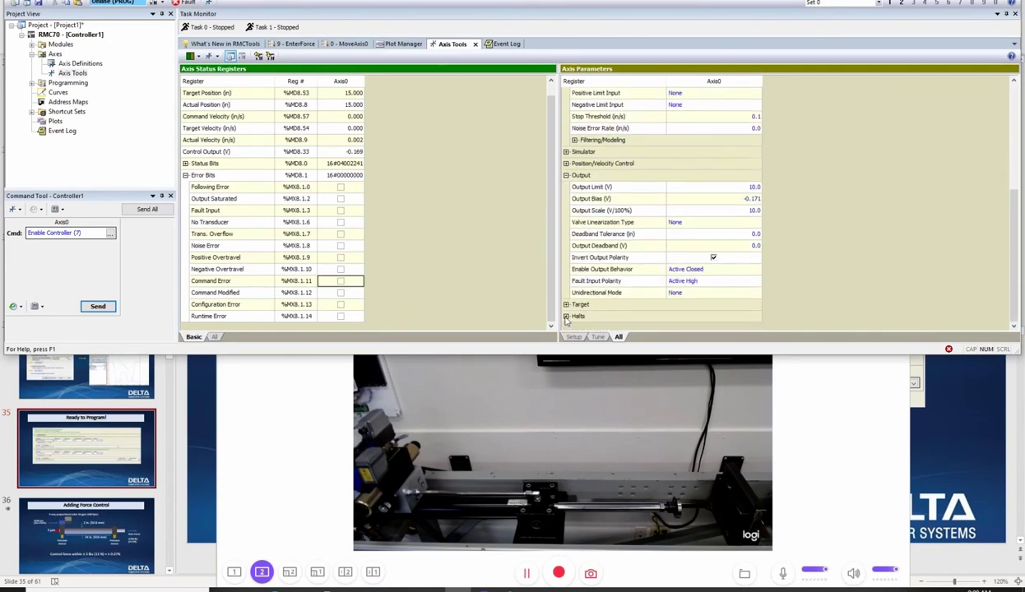
left_click(69, 74)
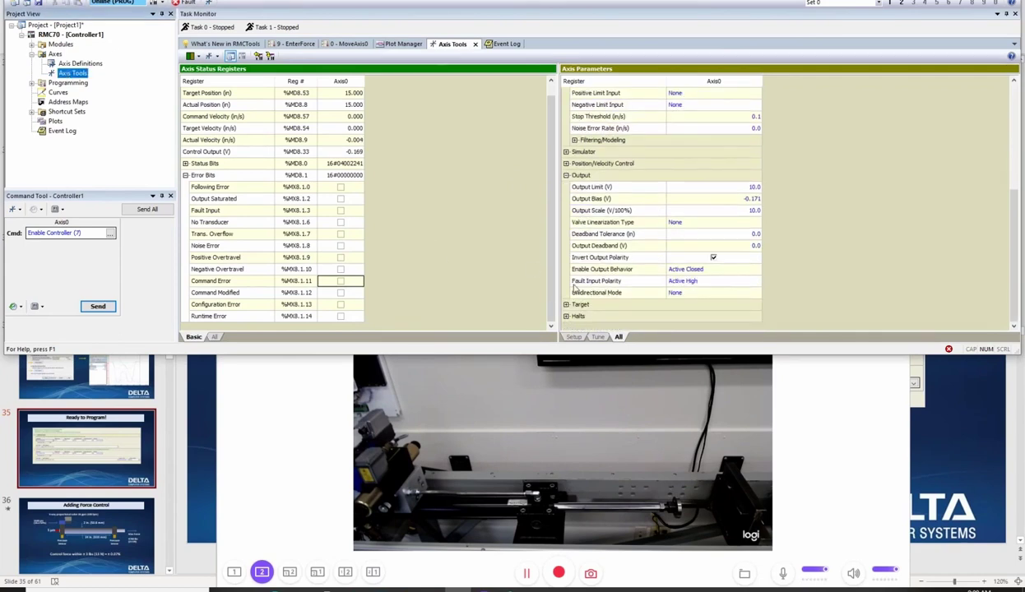
left_click(566, 316)
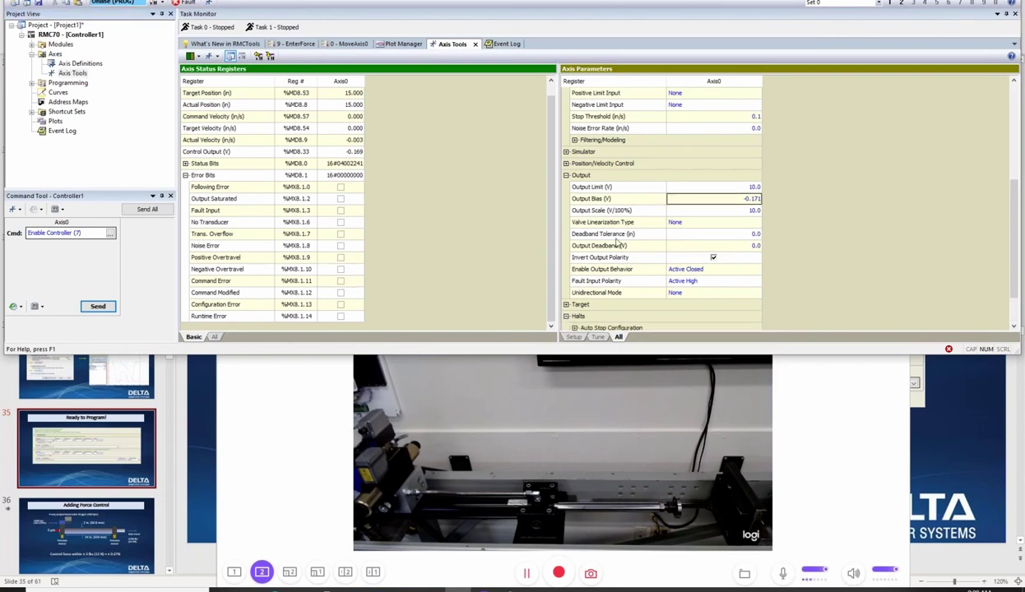
scroll(615, 241, "down", 2)
left_click(574, 281)
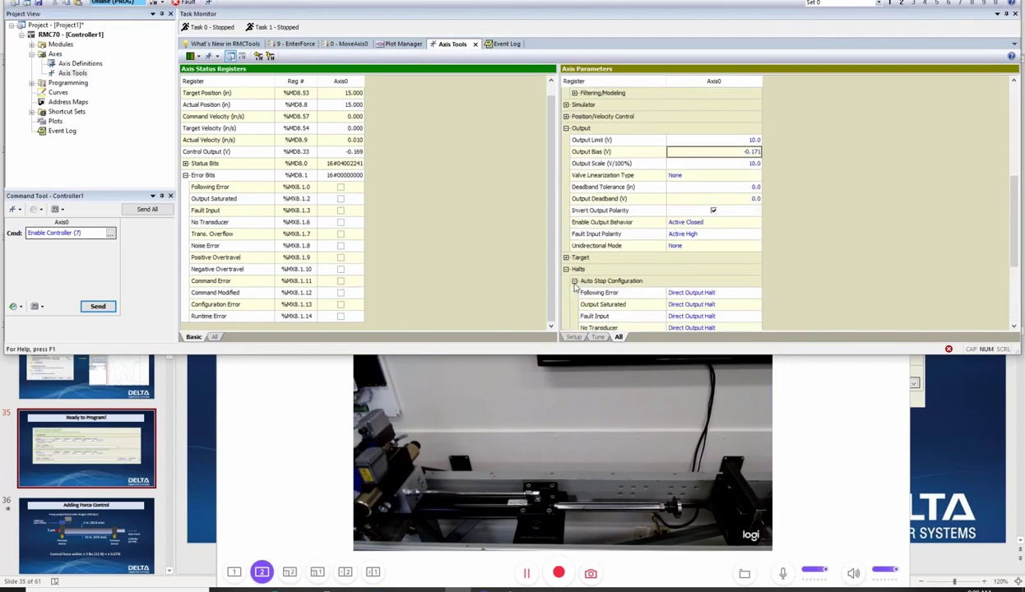
scroll(586, 243, "down", 4)
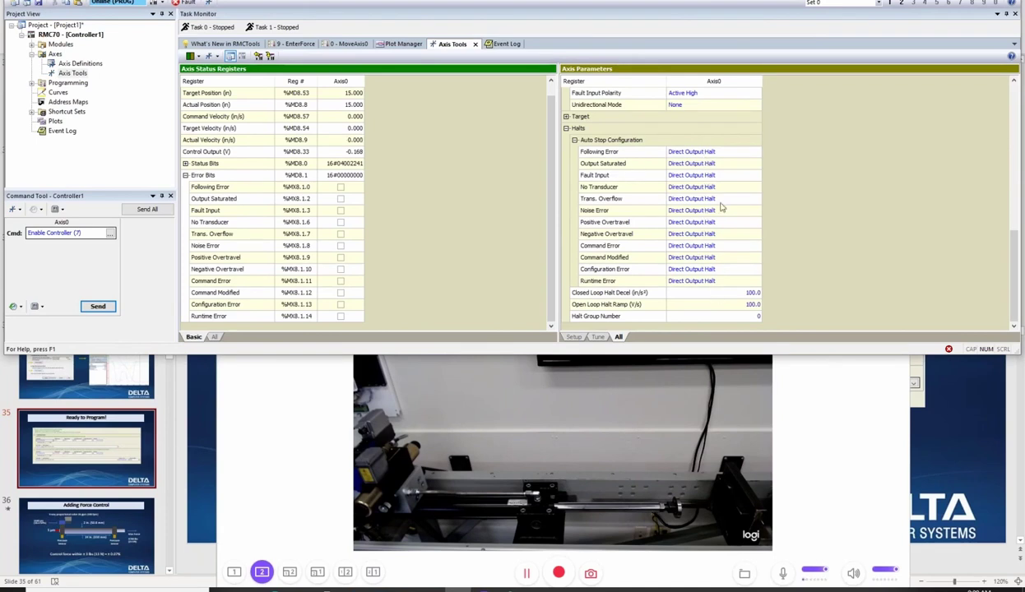
Try Status Only as the Following Error auto stop action, and restore Direct Output Halt.
left_click(721, 155)
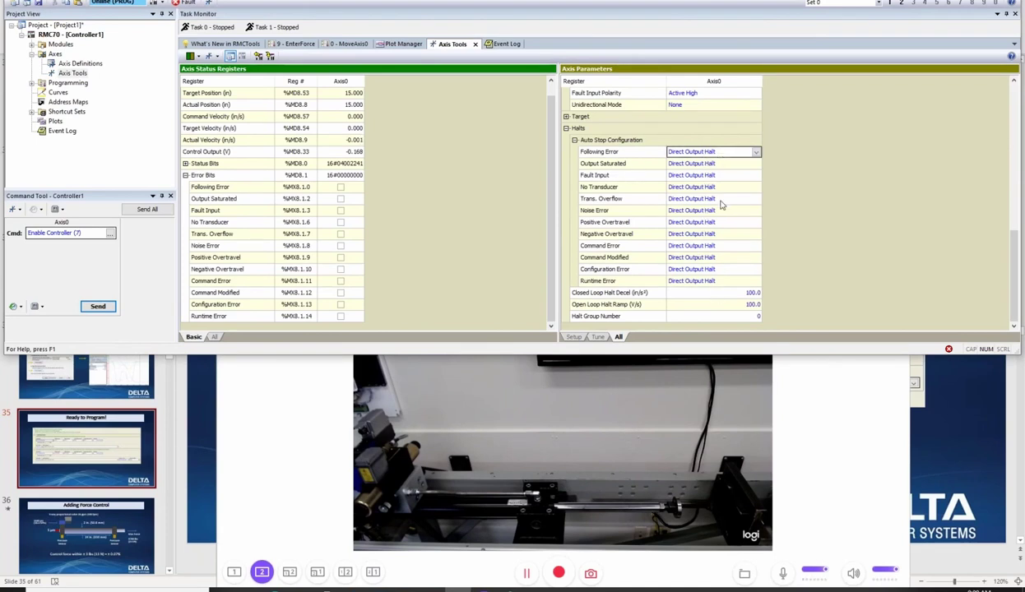
left_click(739, 152)
left_click(746, 162)
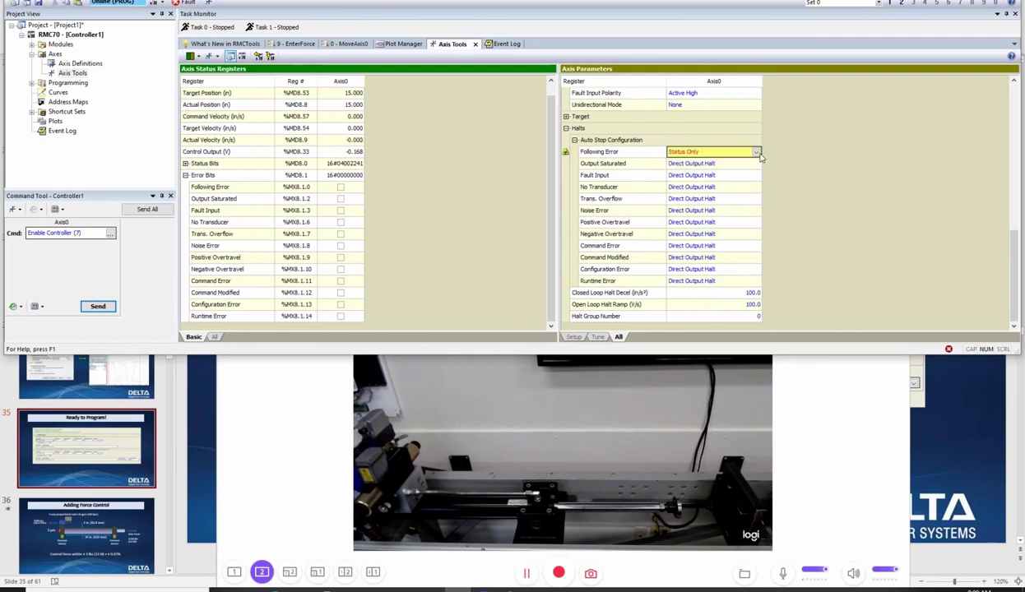
left_click(756, 154)
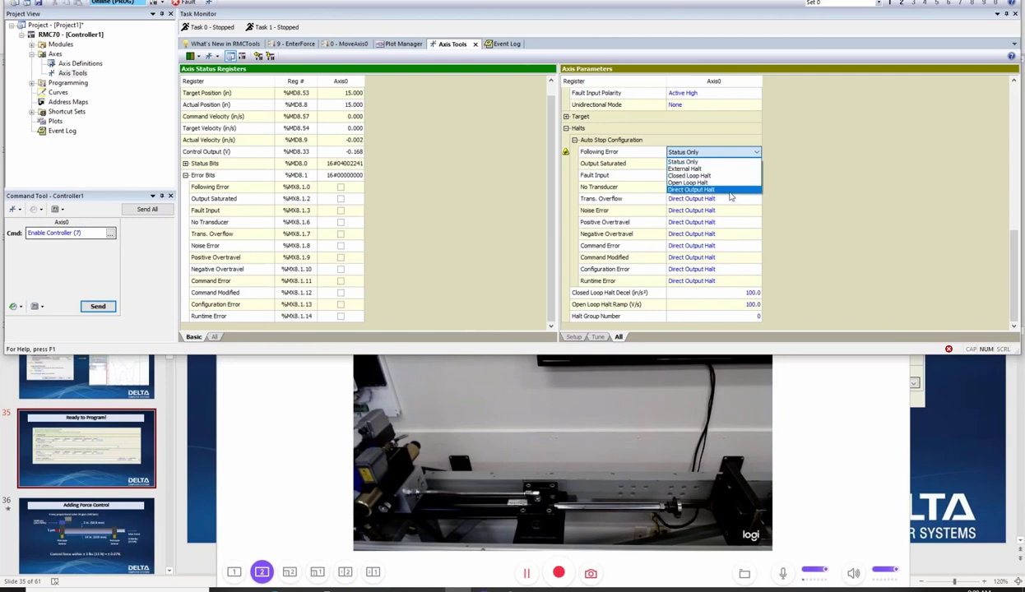
left_click(736, 189)
Apply more aggressive gains from the Gain Calculator, with proportional gain 50.56 and integral gain 201.1, and close it.
left_click(403, 44)
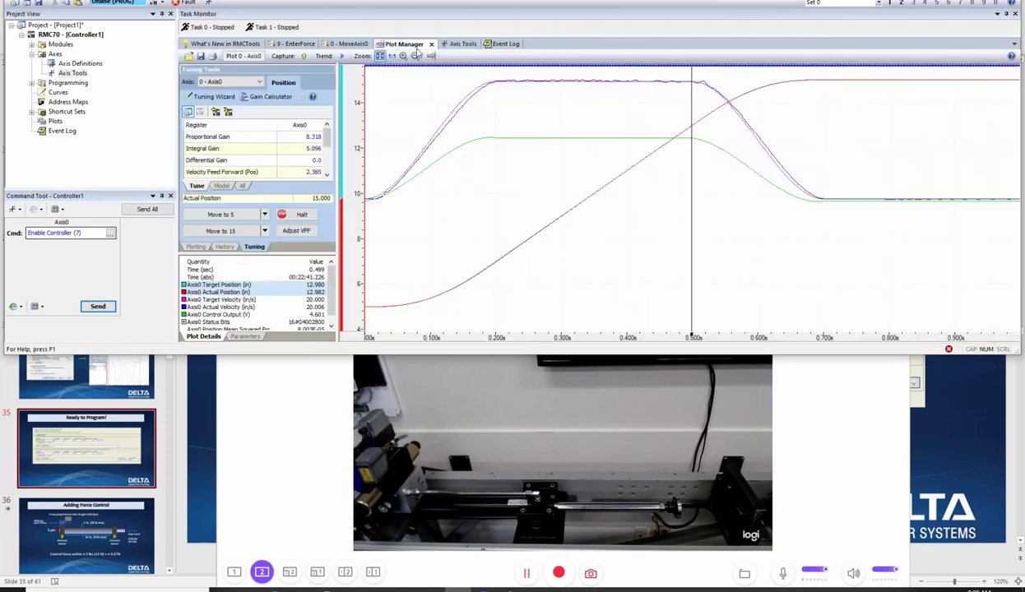
left_click(252, 97)
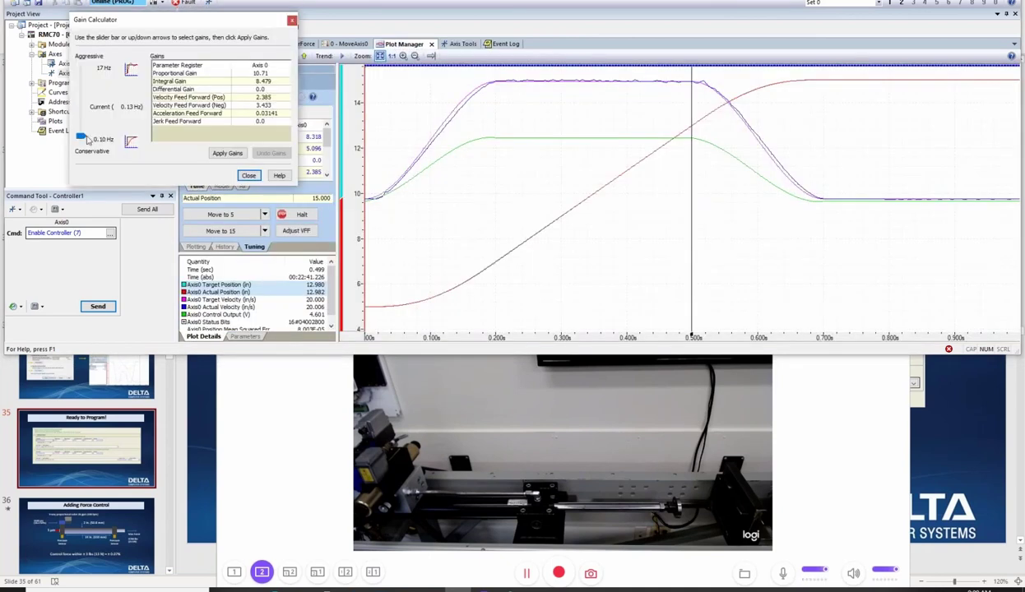
left_click_drag(82, 130, 80, 110)
left_click(228, 153)
left_click(249, 175)
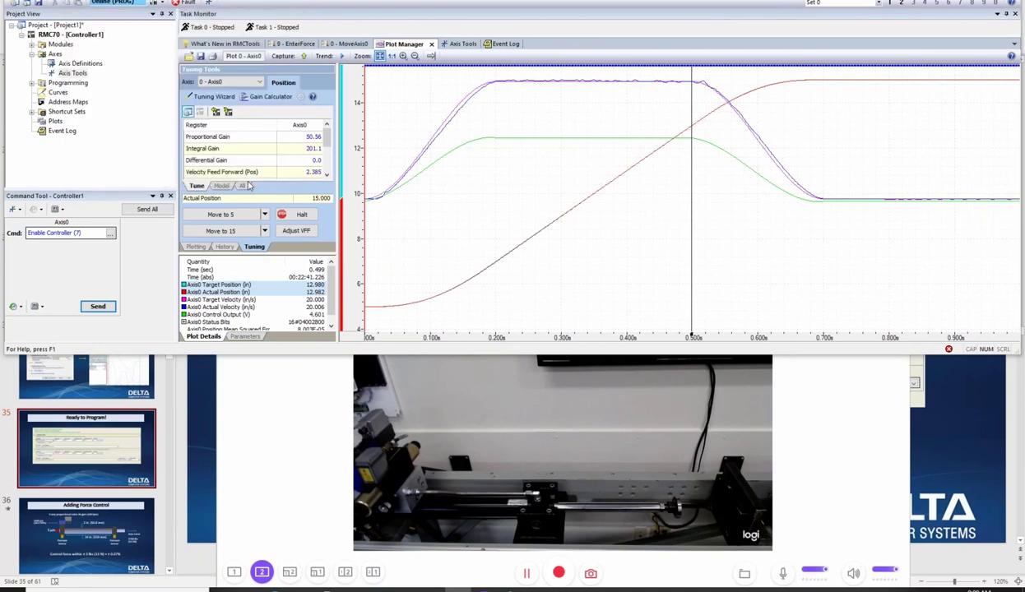
Move Axis0 to 5 with the new gains and highlight Actual Position in the plot details.
left_click(245, 215)
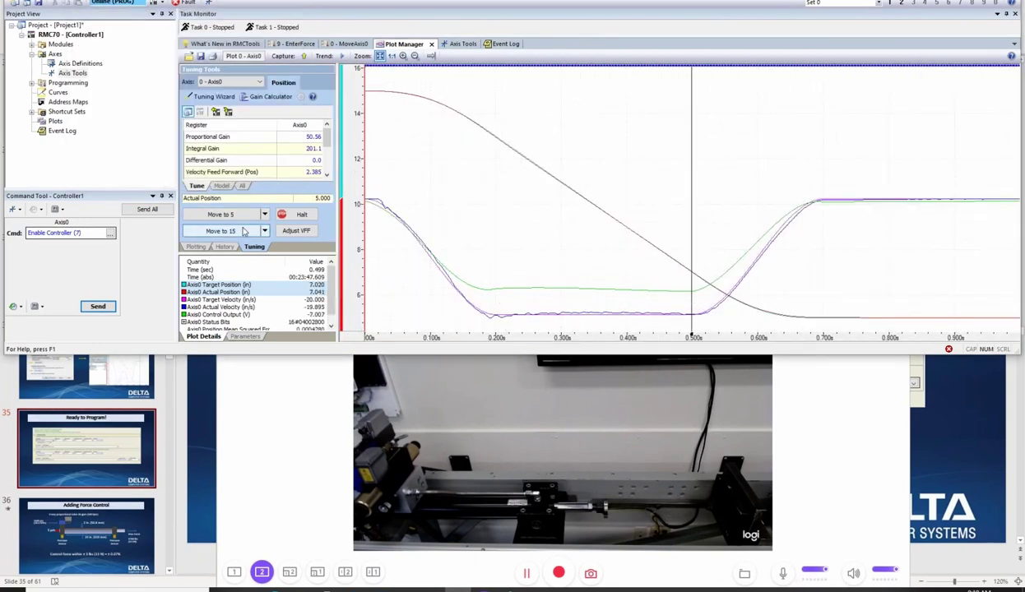
left_click(185, 292)
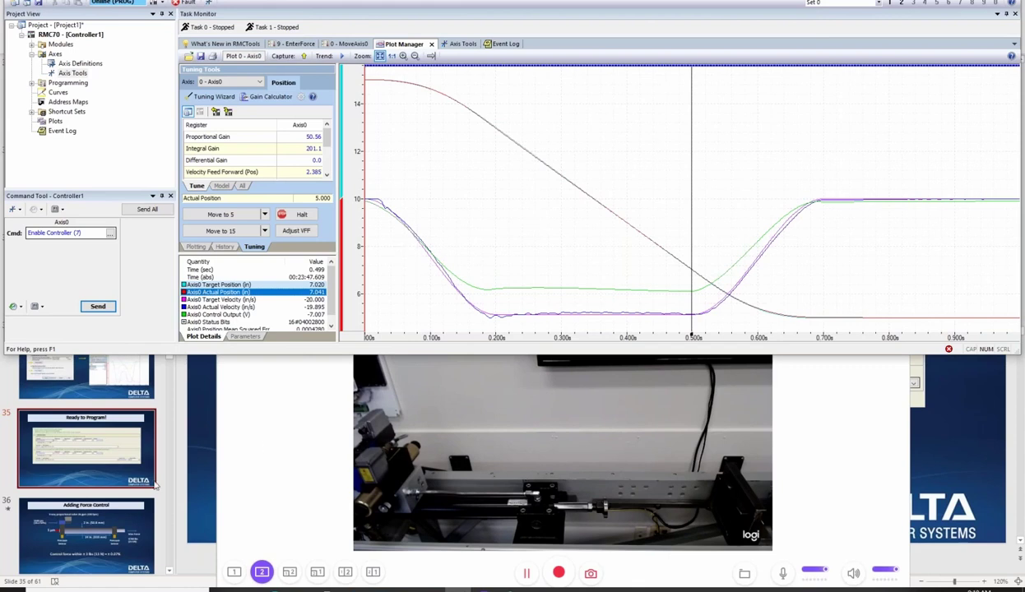
Switch to PowerPoint and start the slide show from the "Ready to Program!" slide.
left_click(120, 451)
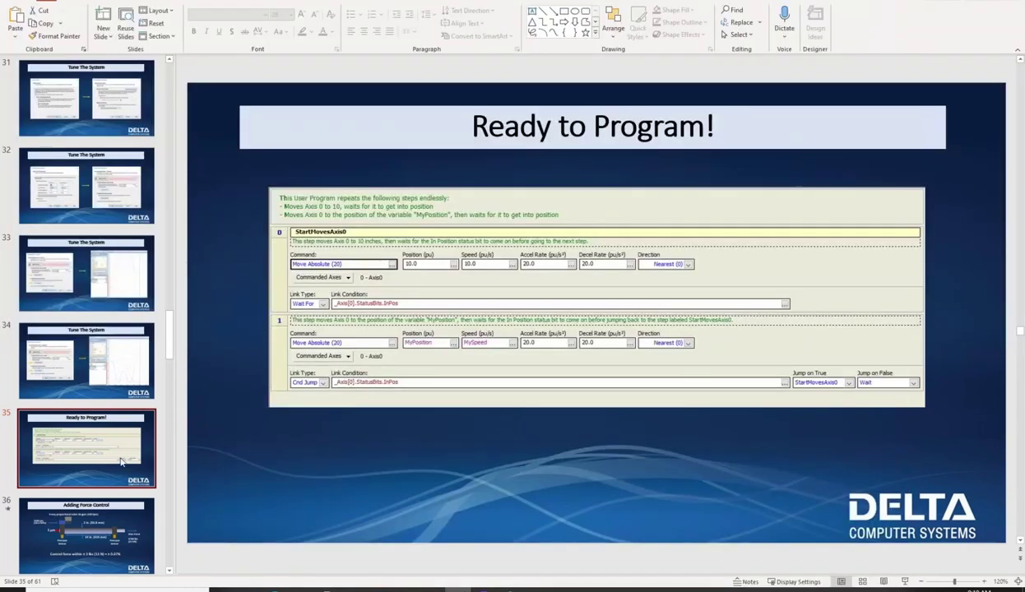
left_click(904, 581)
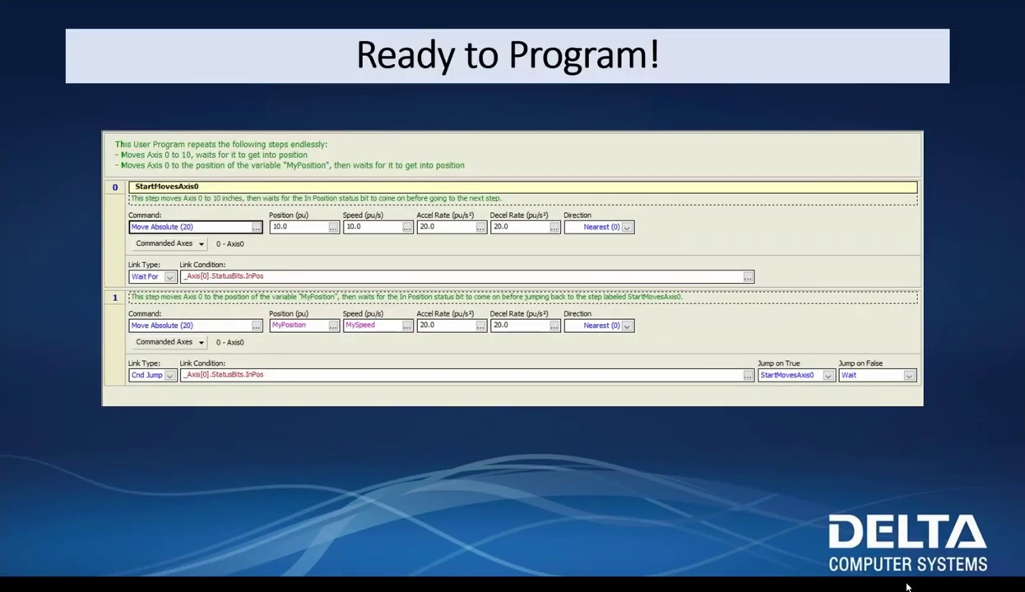